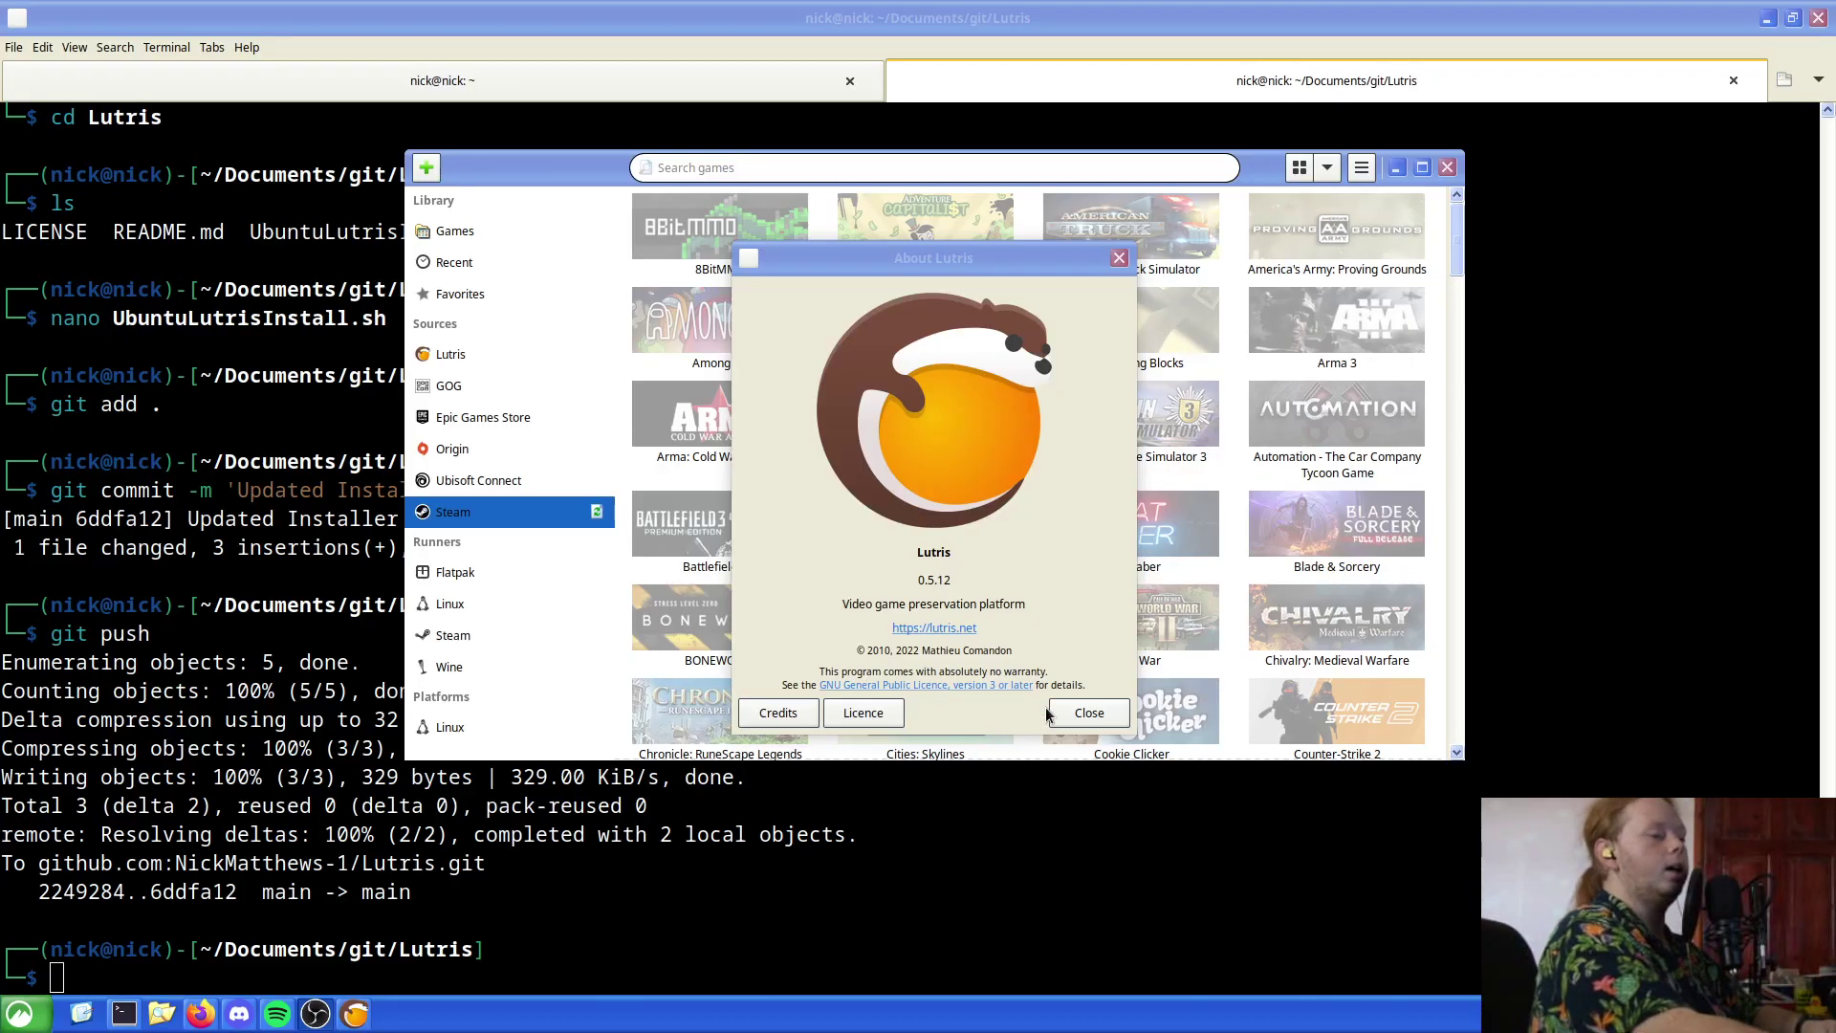
Close the About Lutris dialog and the Lutris window, and clear the terminal
{"action": "left_click", "coordinate": [1085, 718]}
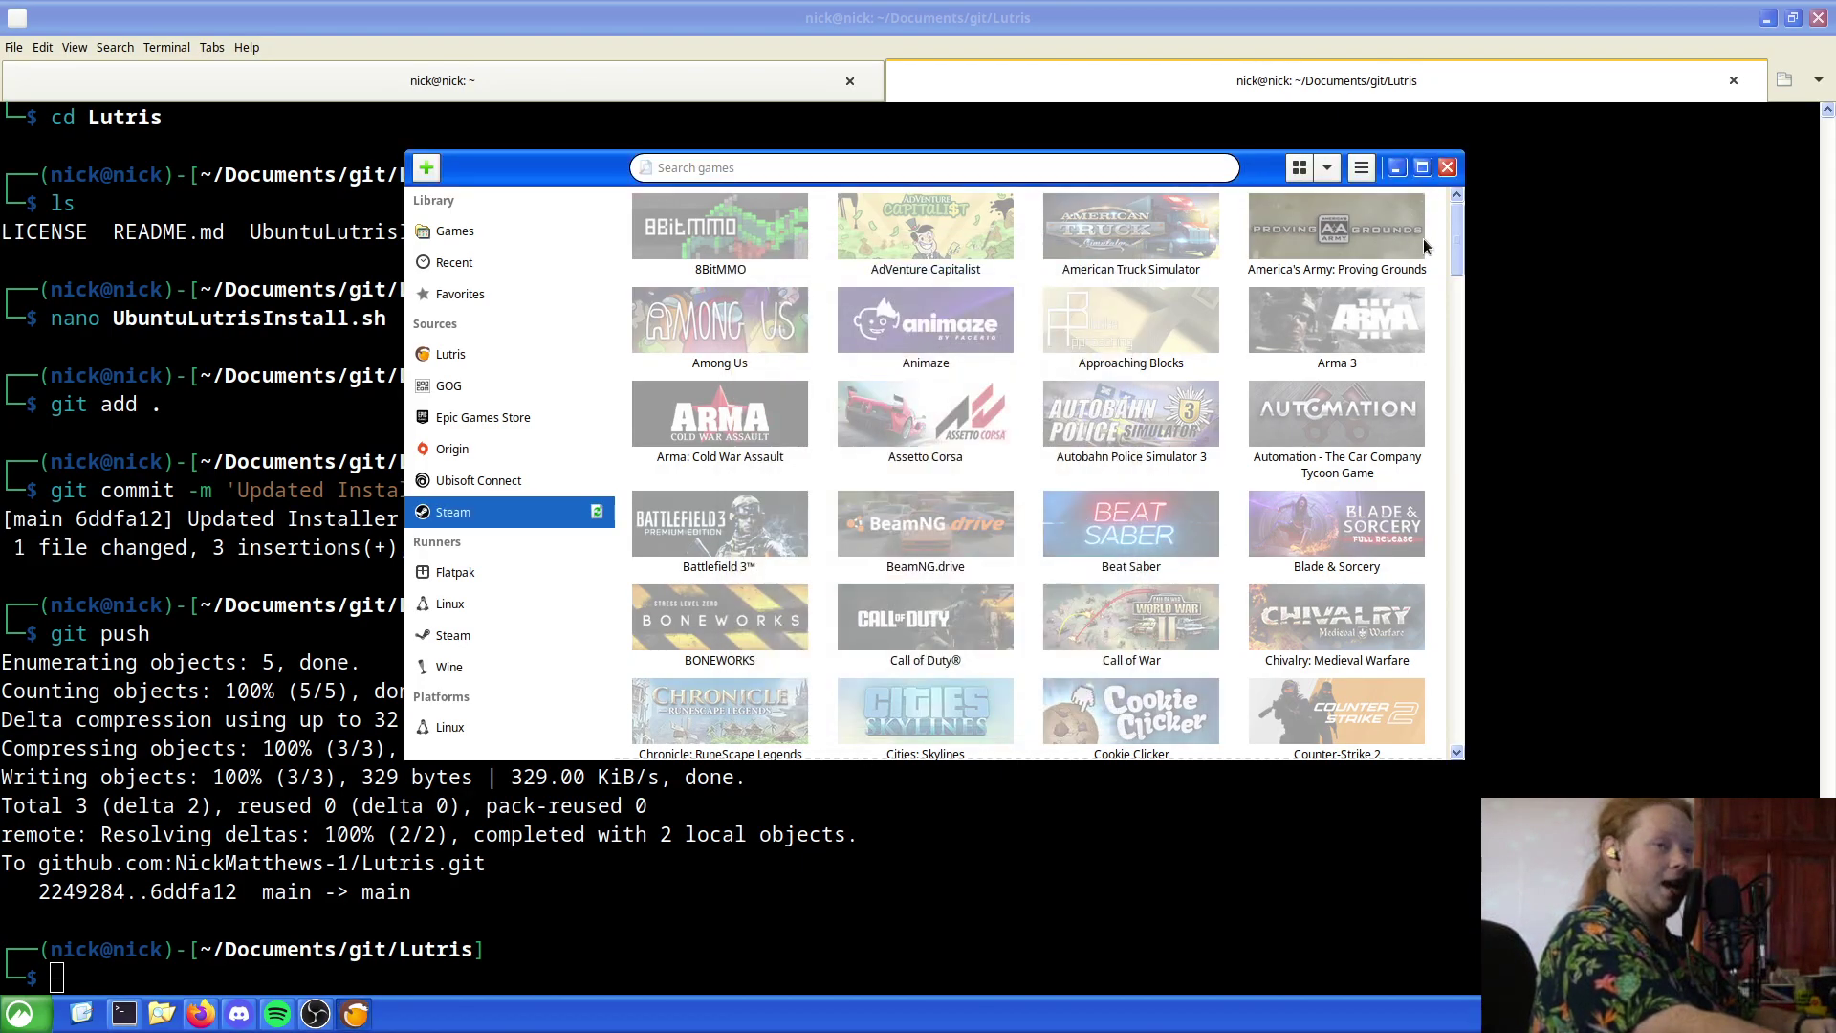
{"action": "left_click", "coordinate": [1450, 168]}
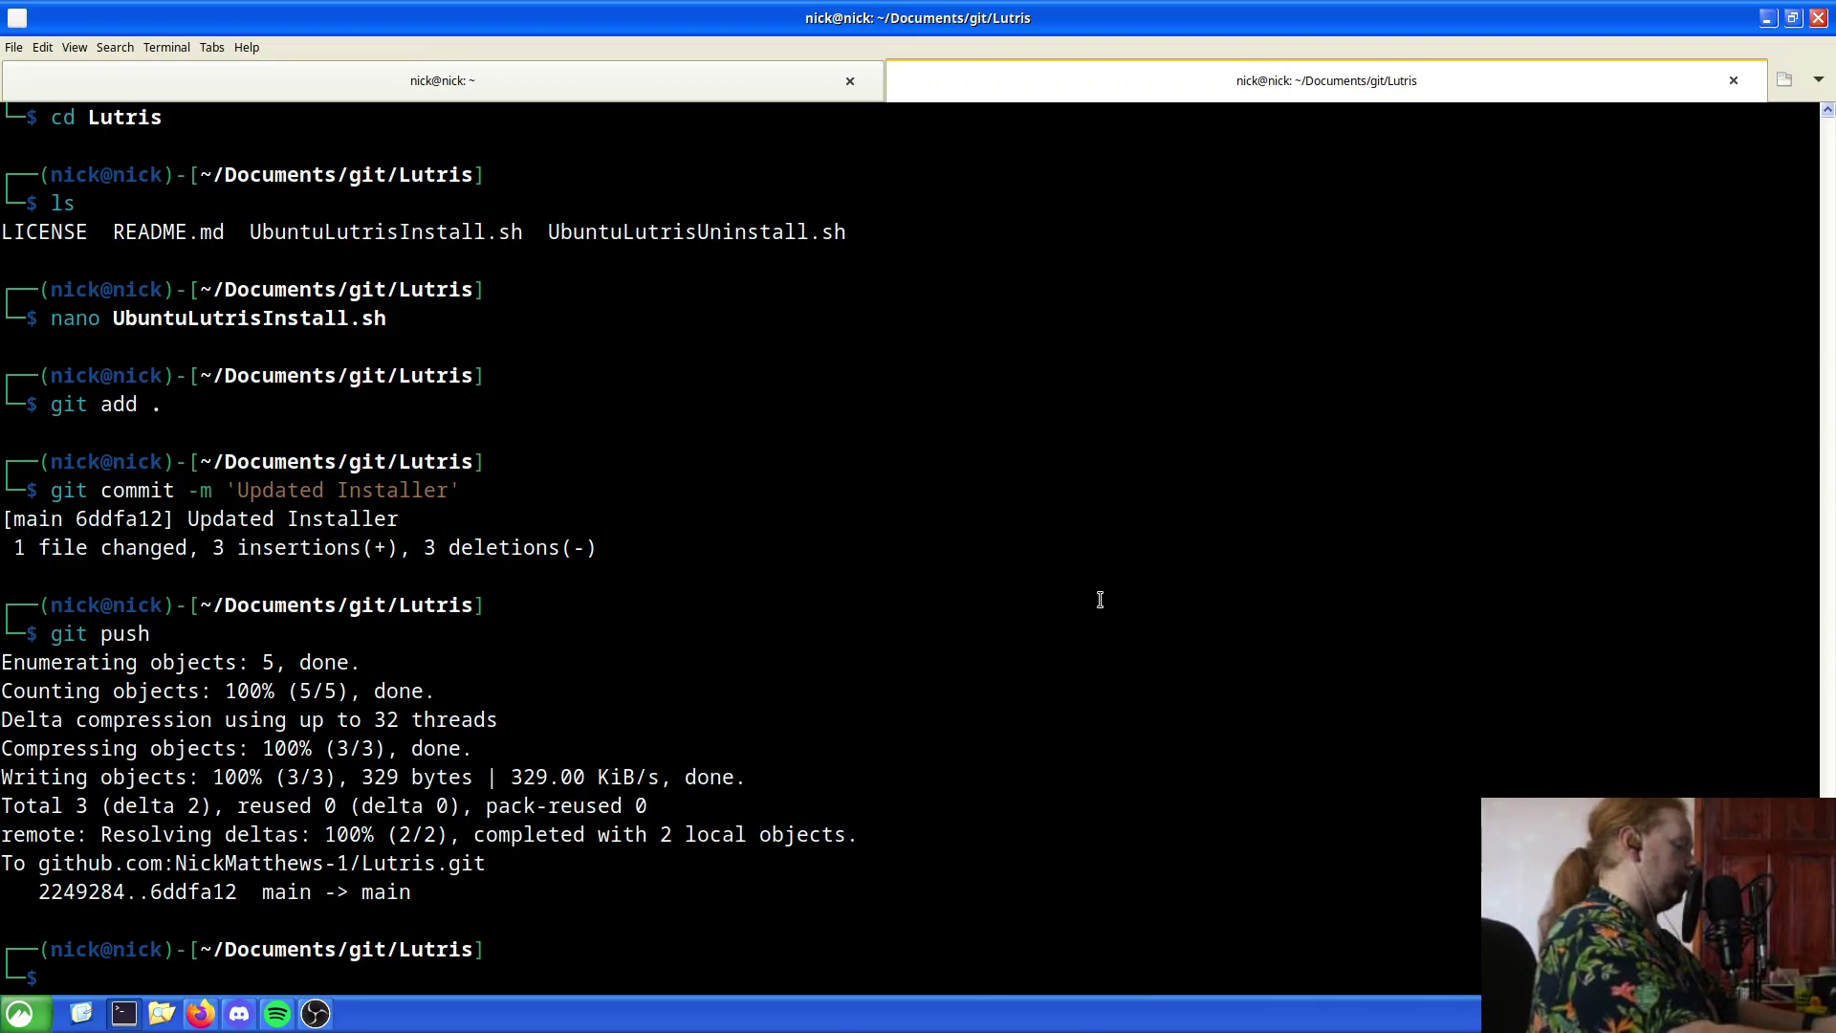
{"action": "type", "text": "clear"}
{"action": "key", "text": "Return"}
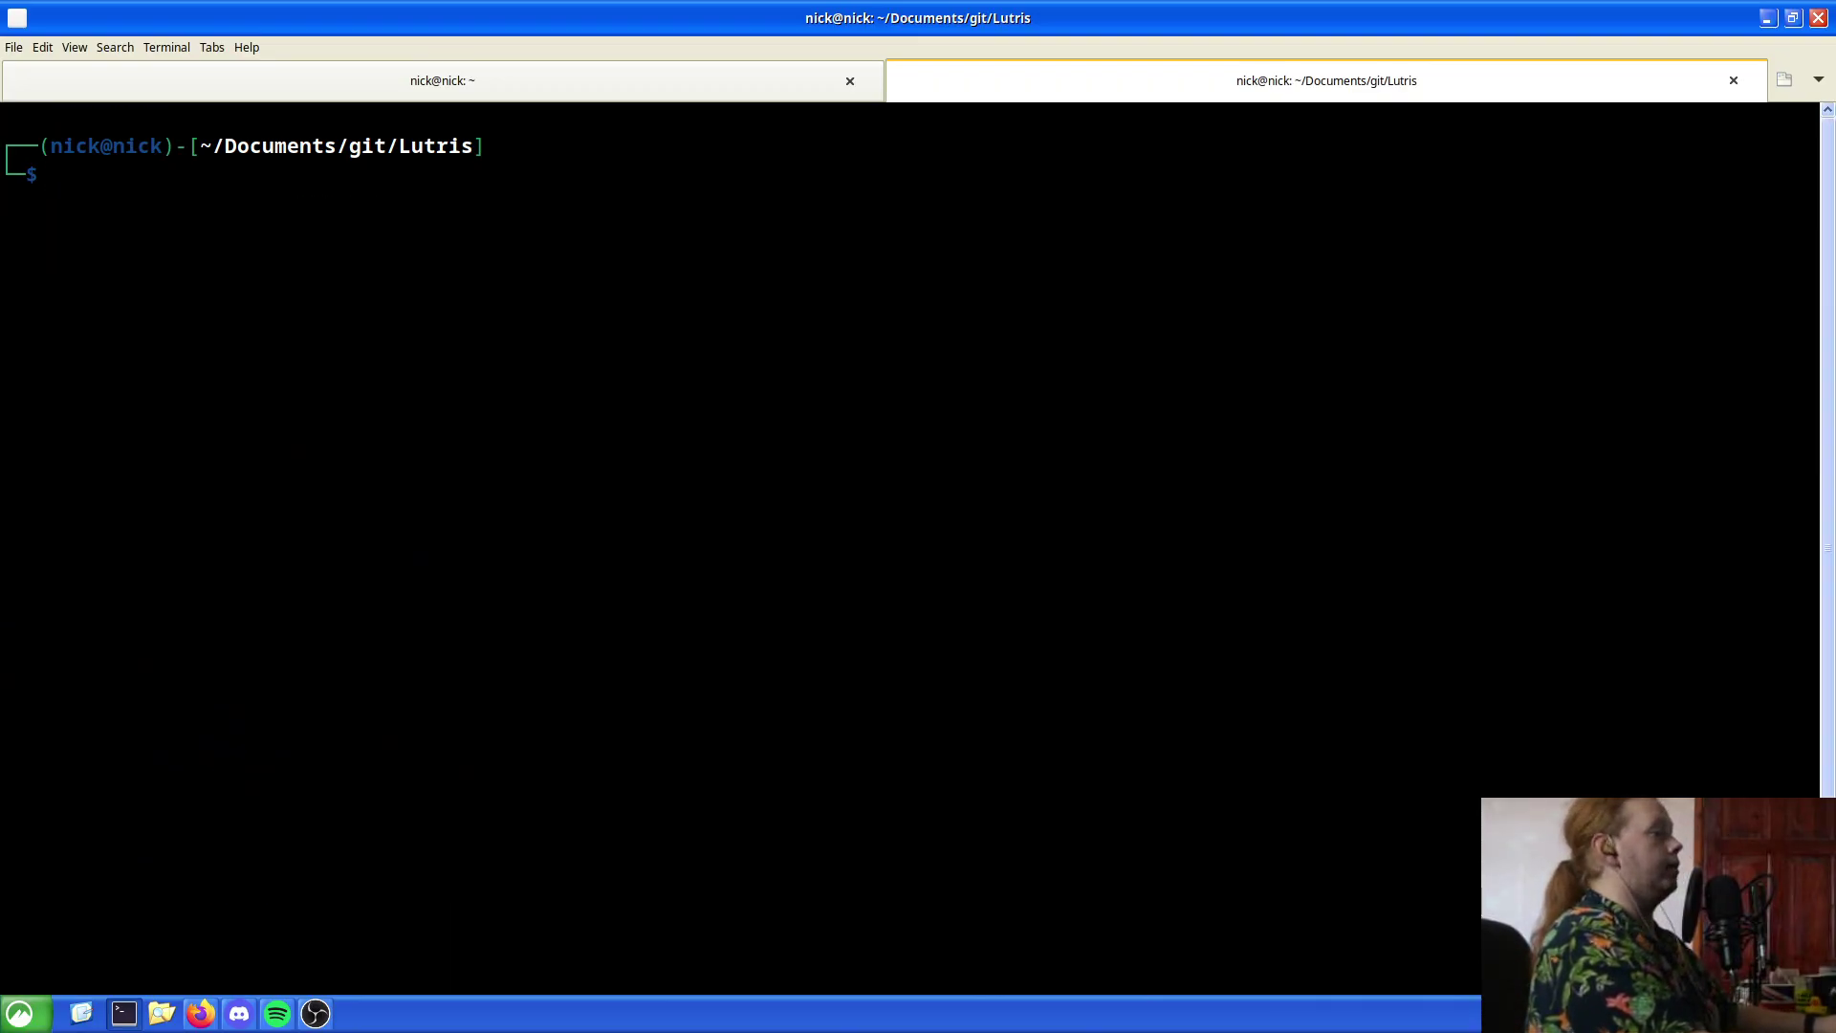
{"action": "type", "text": "ech"}
{"action": "key", "text": "BackSpace"}
{"action": "key", "text": "BackSpace"}
{"action": "key", "text": "BackSpace"}
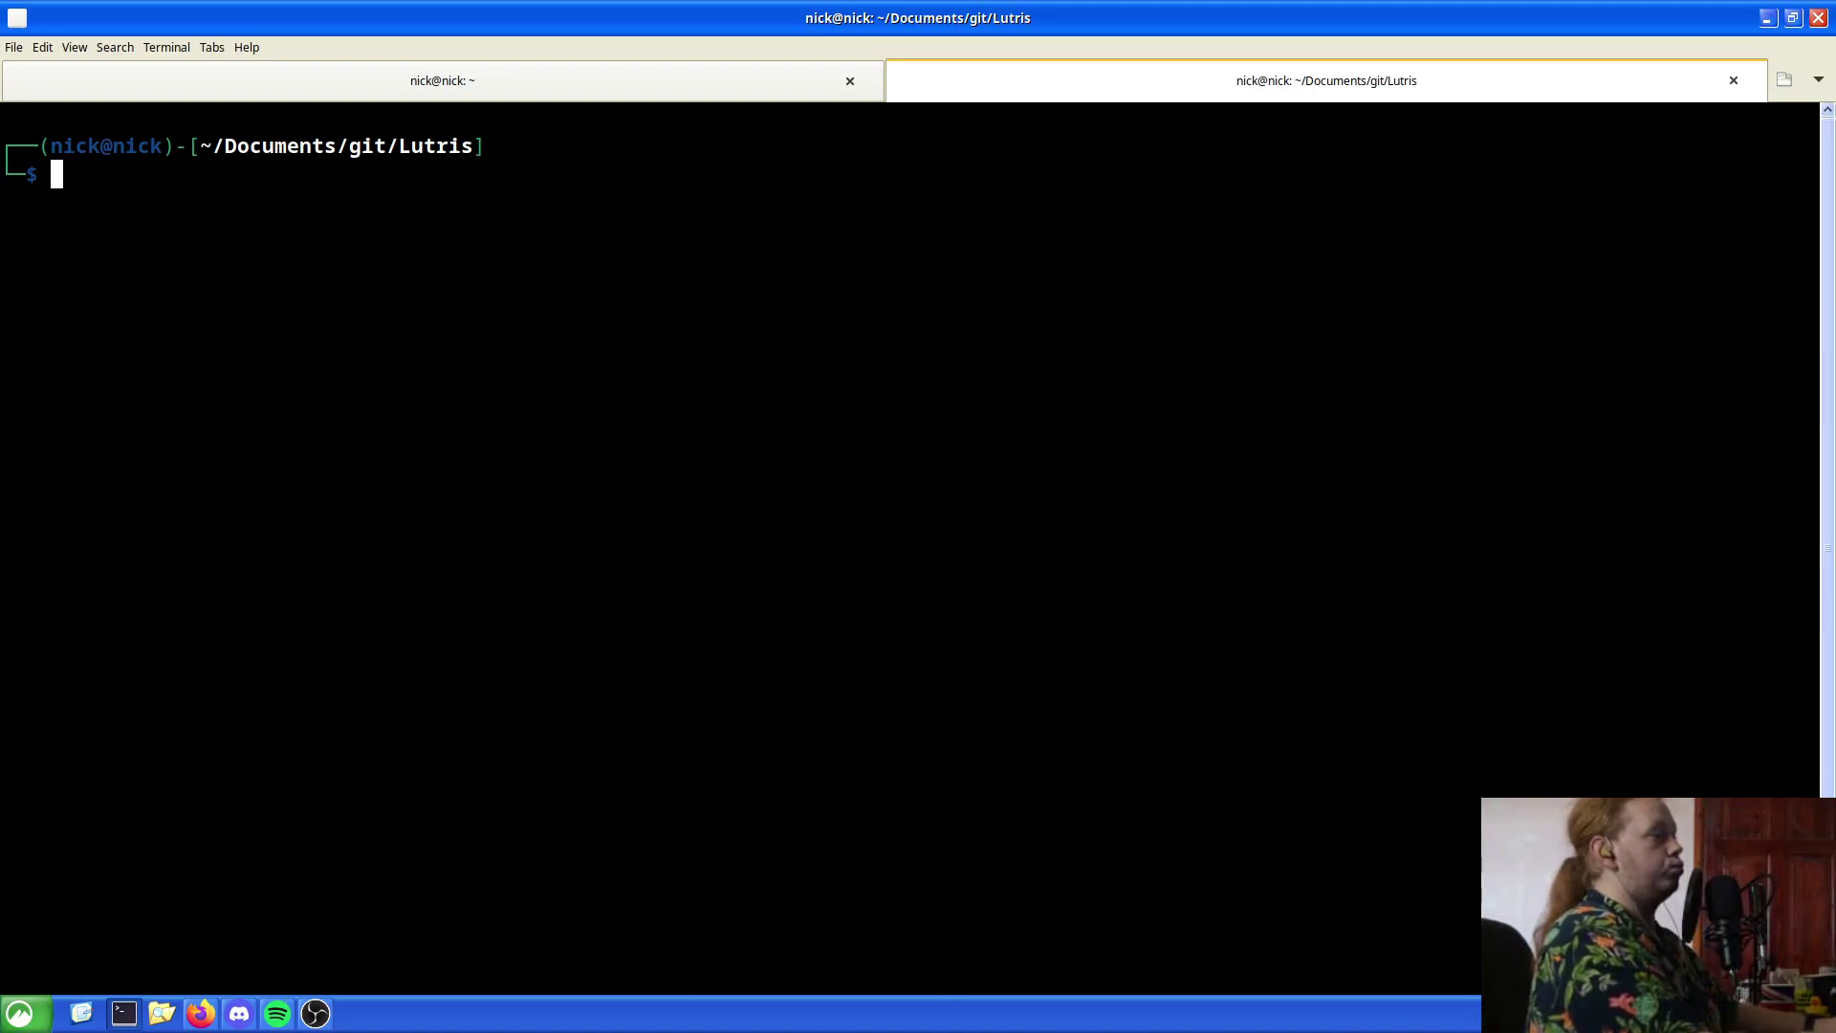
Create the file UbuntuLutrisUninstall.sh with touch in the Lutris folder and list the folder's contents
{"action": "type", "text": "touch"}
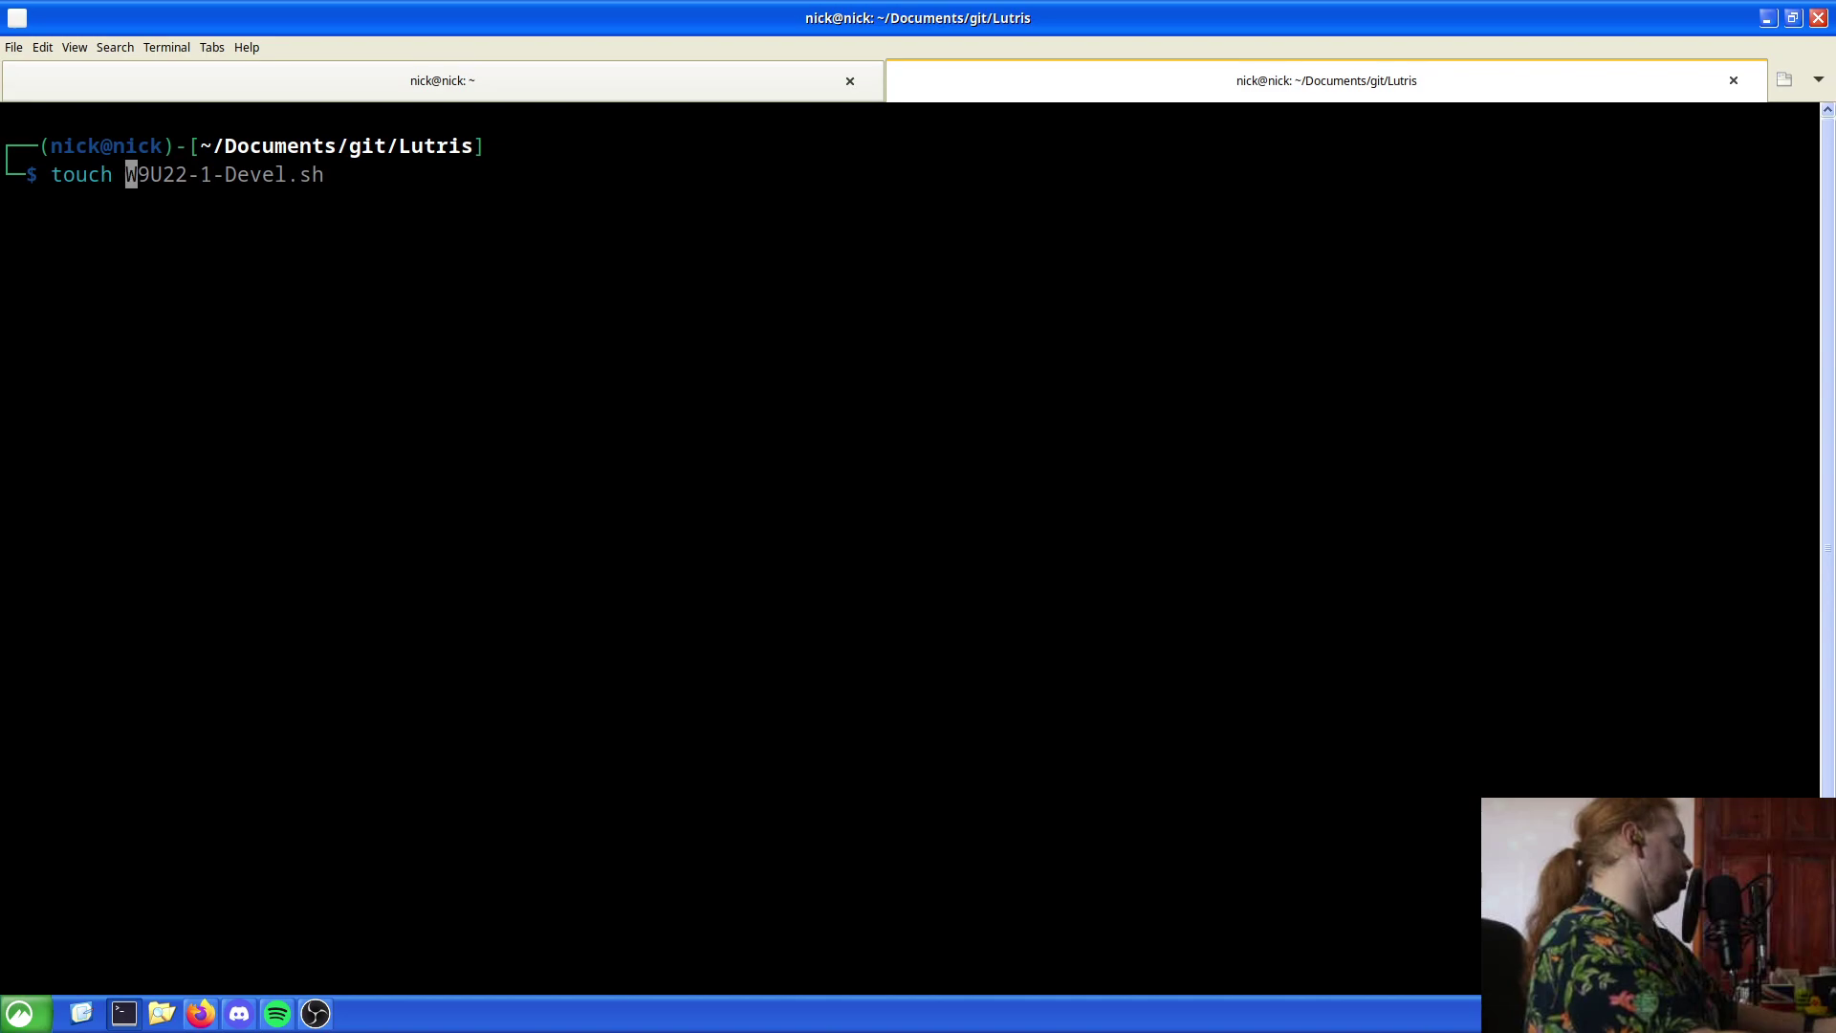
{"action": "type", "text": " UbuntuLutris"}
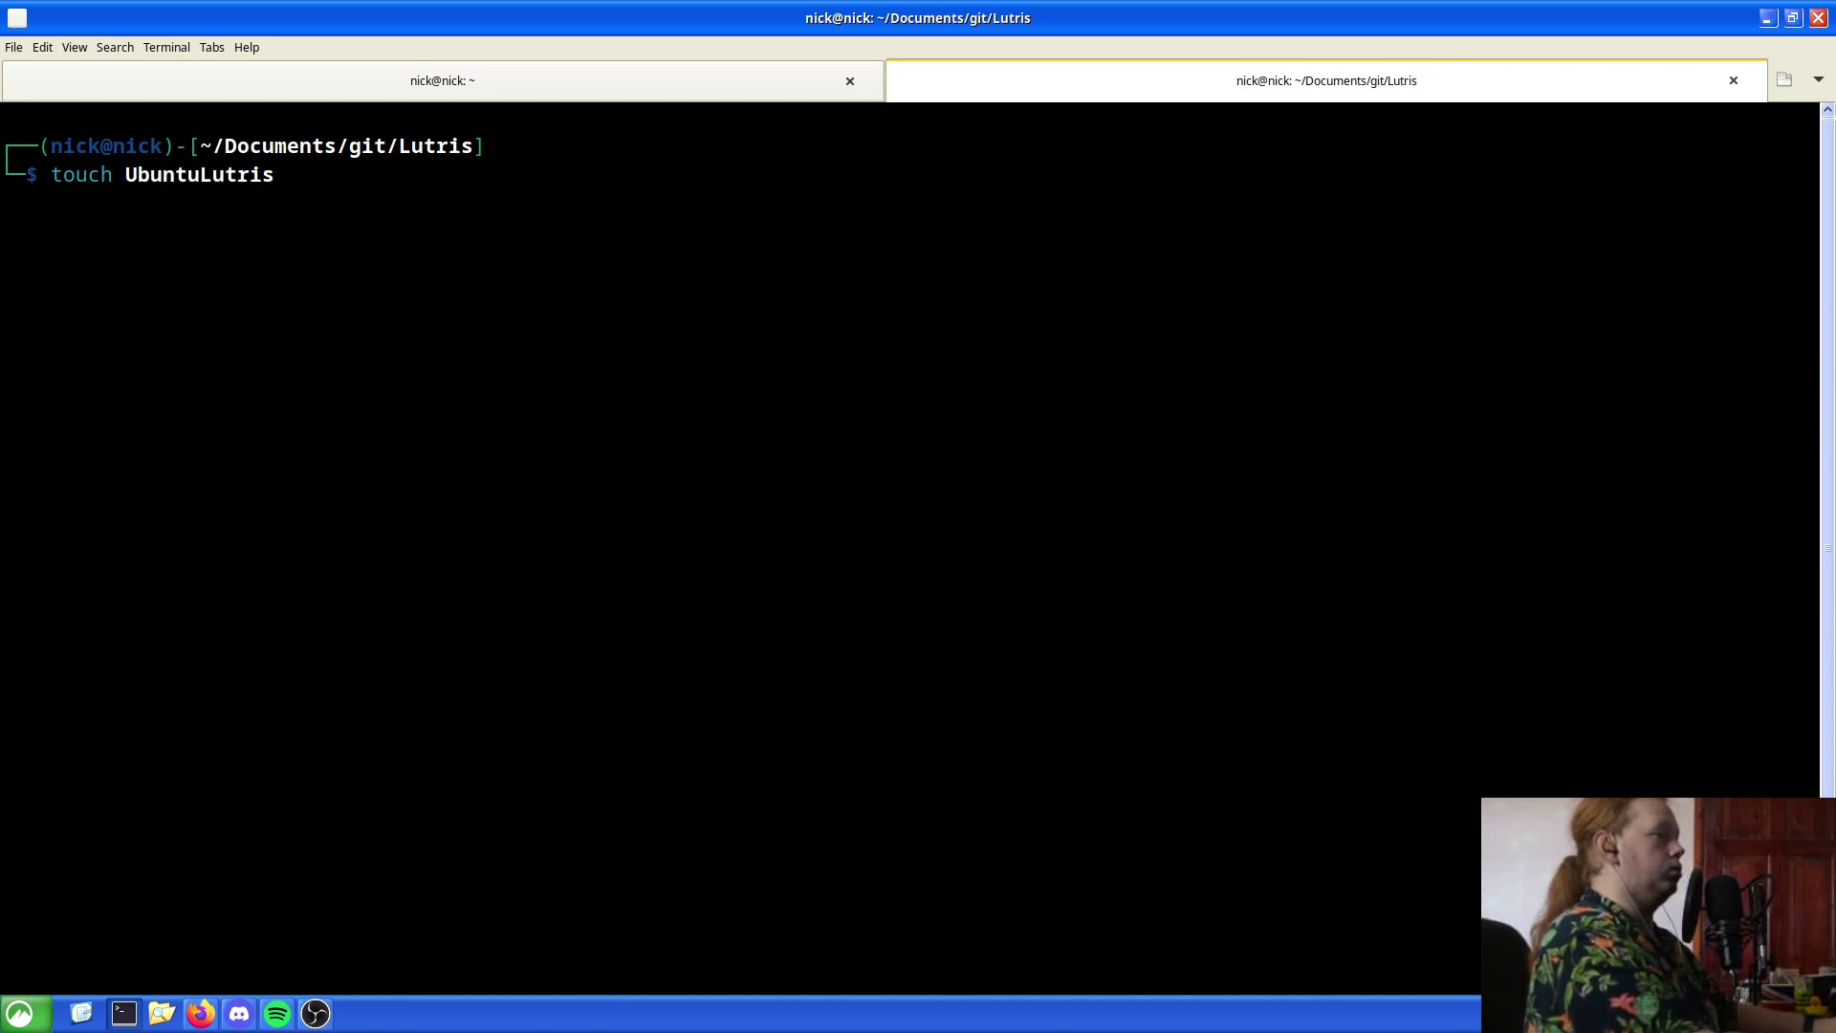
{"action": "type", "text": "Uninstall.sh"}
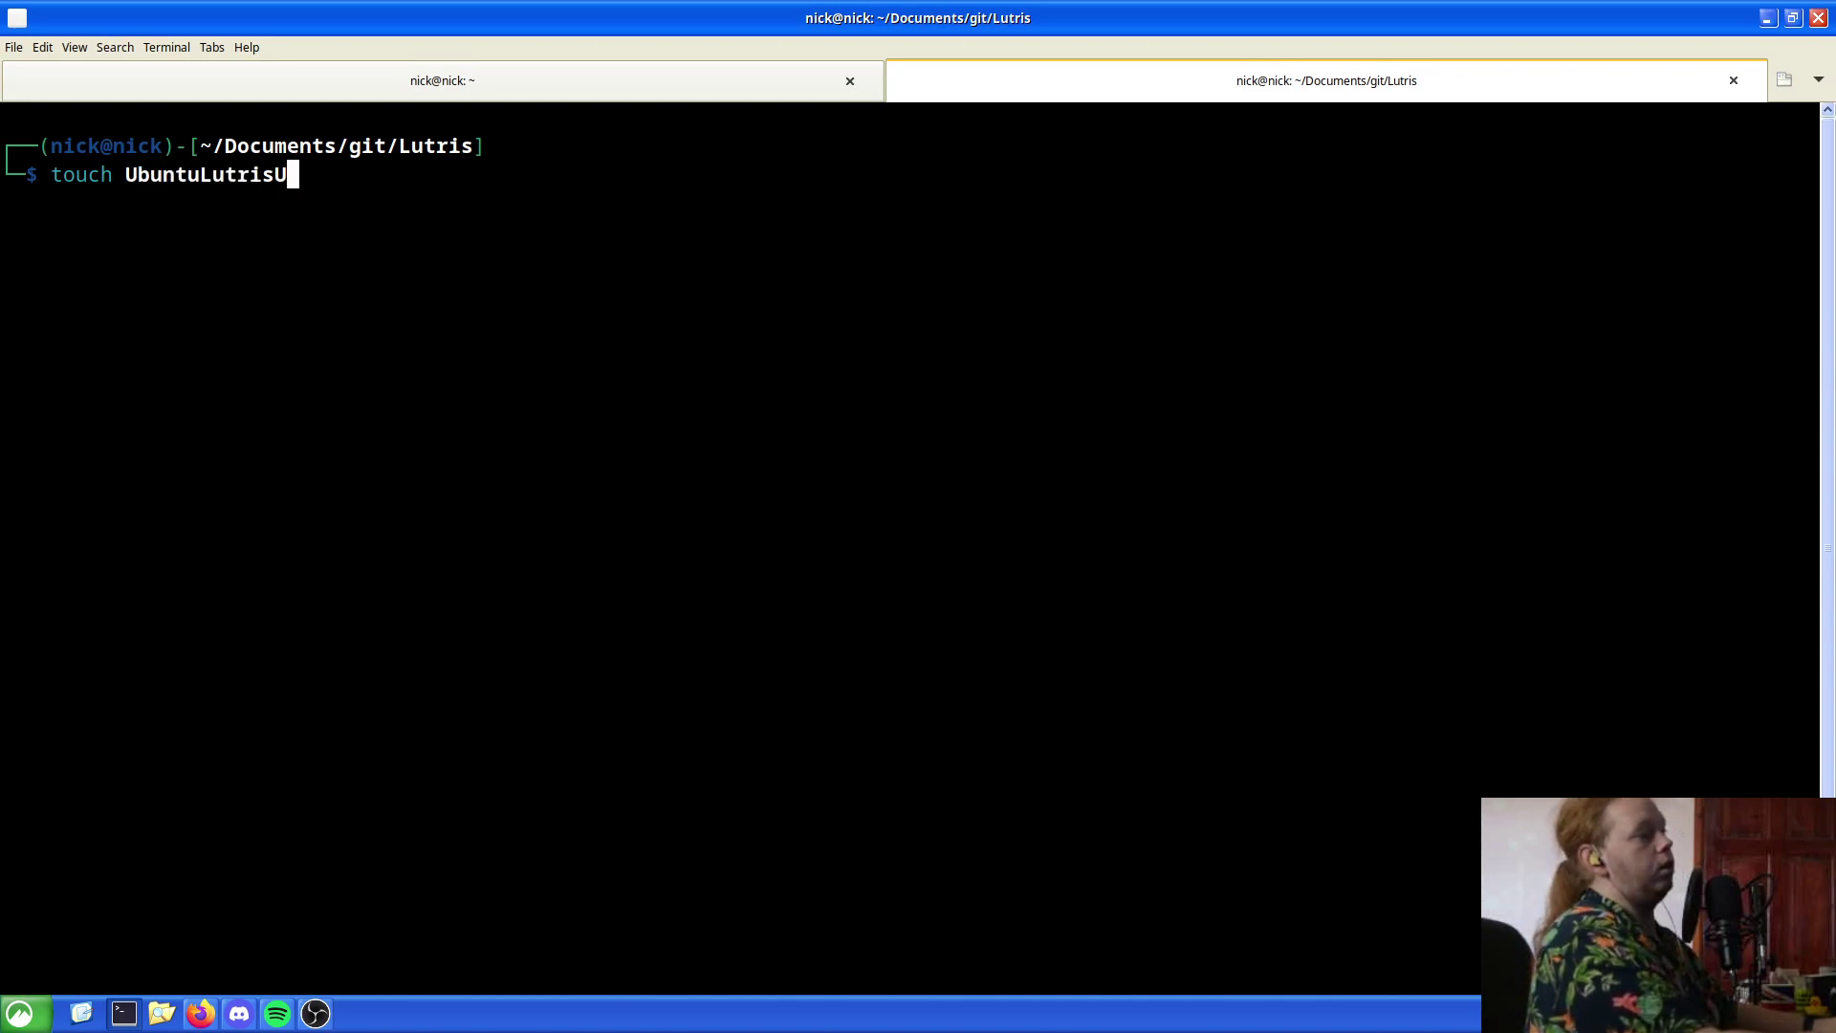
{"action": "key", "text": "Return"}
{"action": "type", "text": "ls"}
{"action": "key", "text": "Return"}
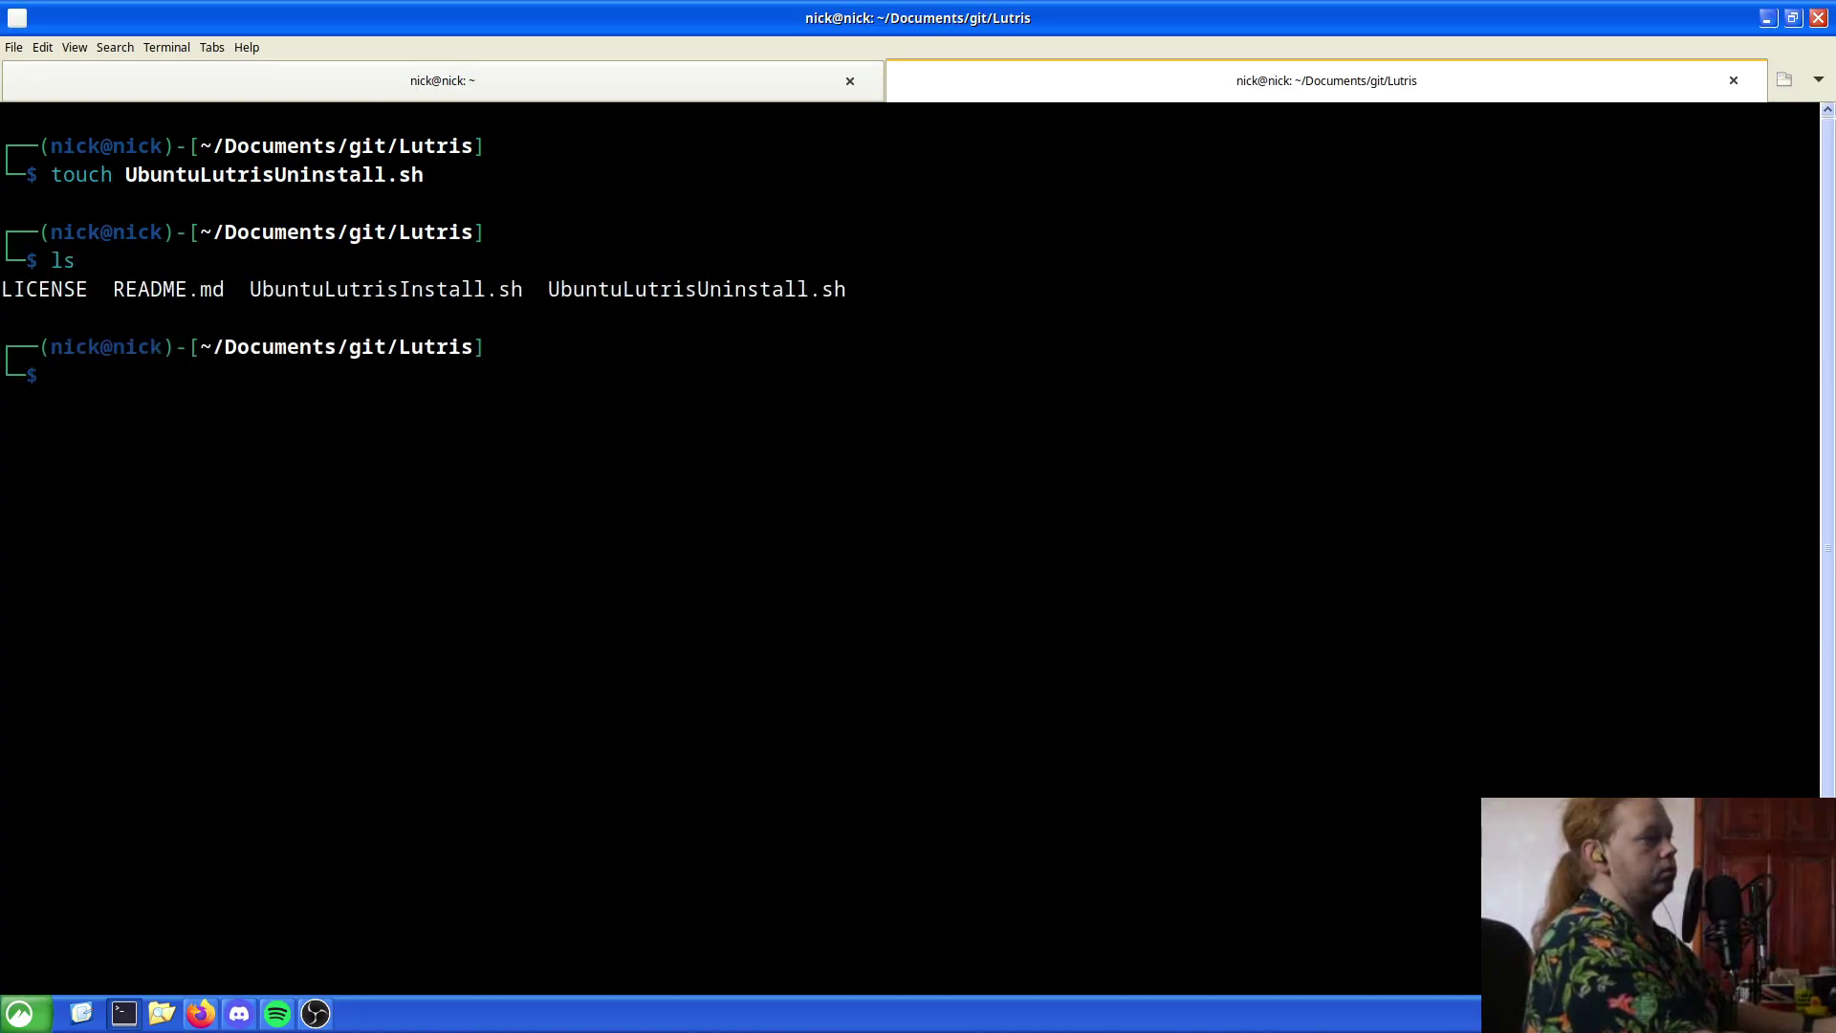
Open UbuntuLutrisUninstall.sh in the nano editor
{"action": "type", "text": "nano U"}
{"action": "key", "text": "Tab"}
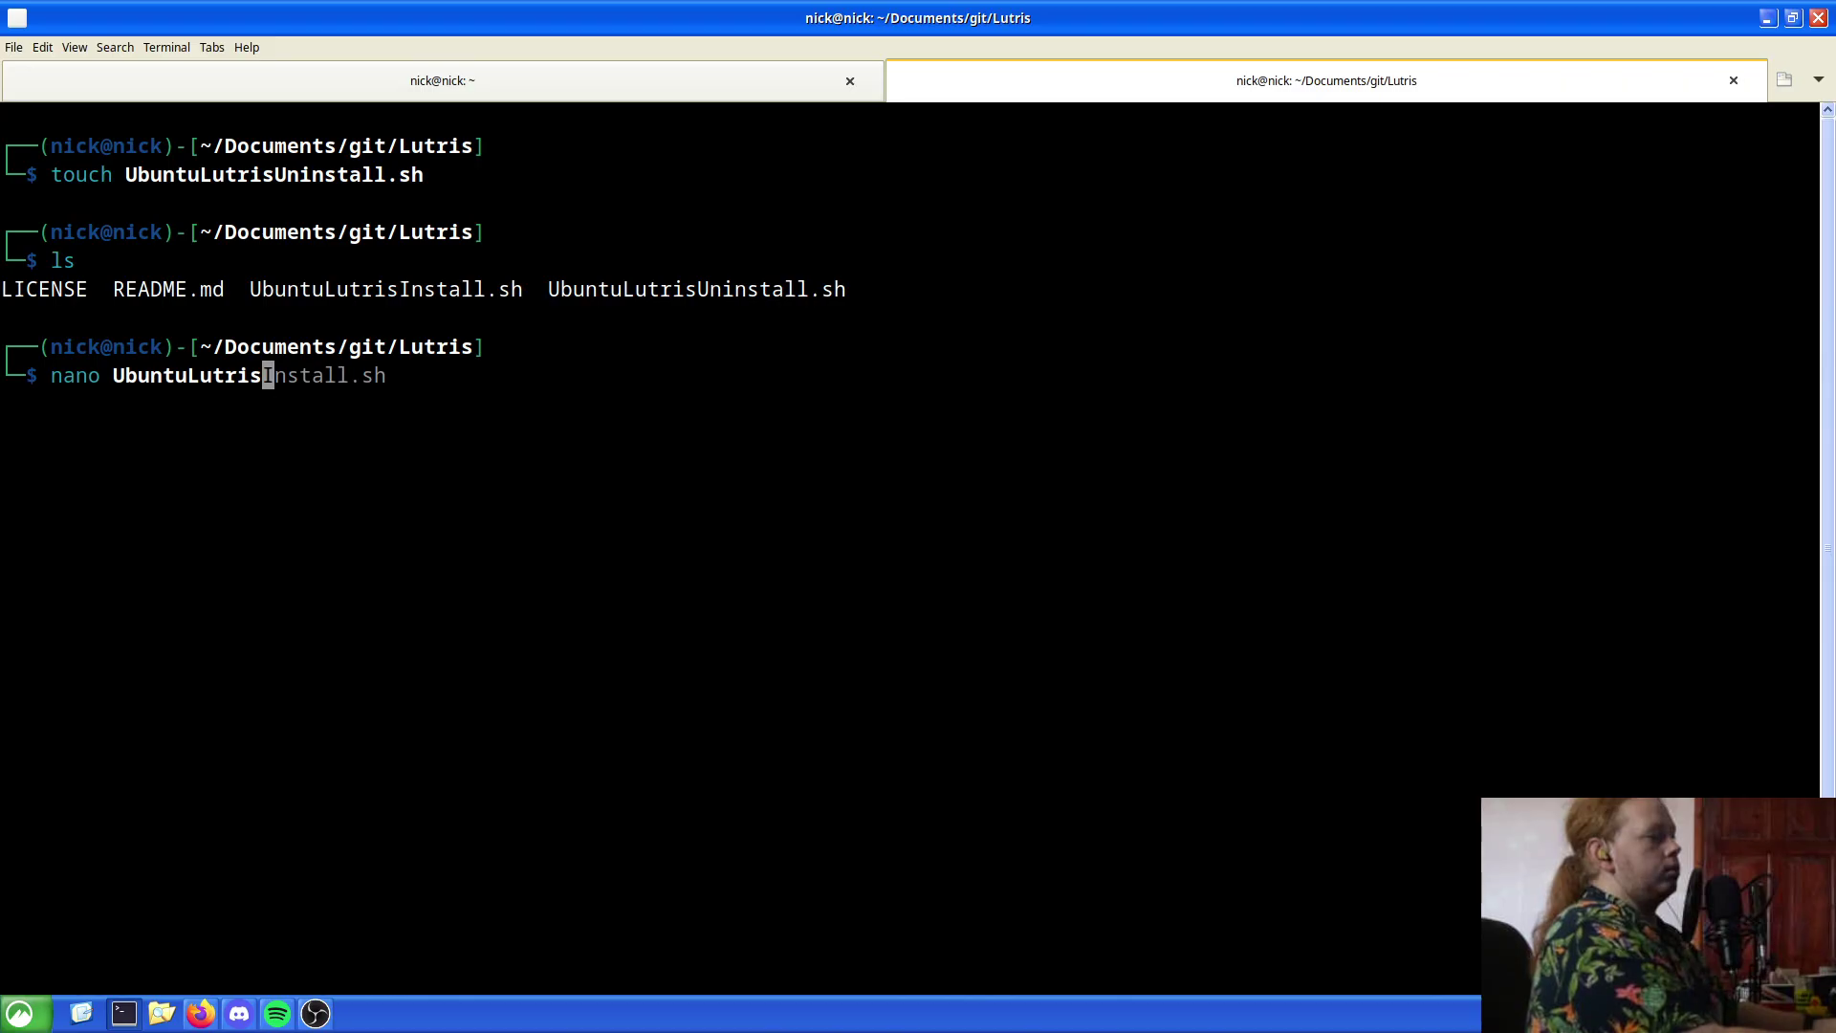
{"action": "type", "text": "U"}
{"action": "key", "text": "Tab"}
{"action": "key", "text": "Return"}
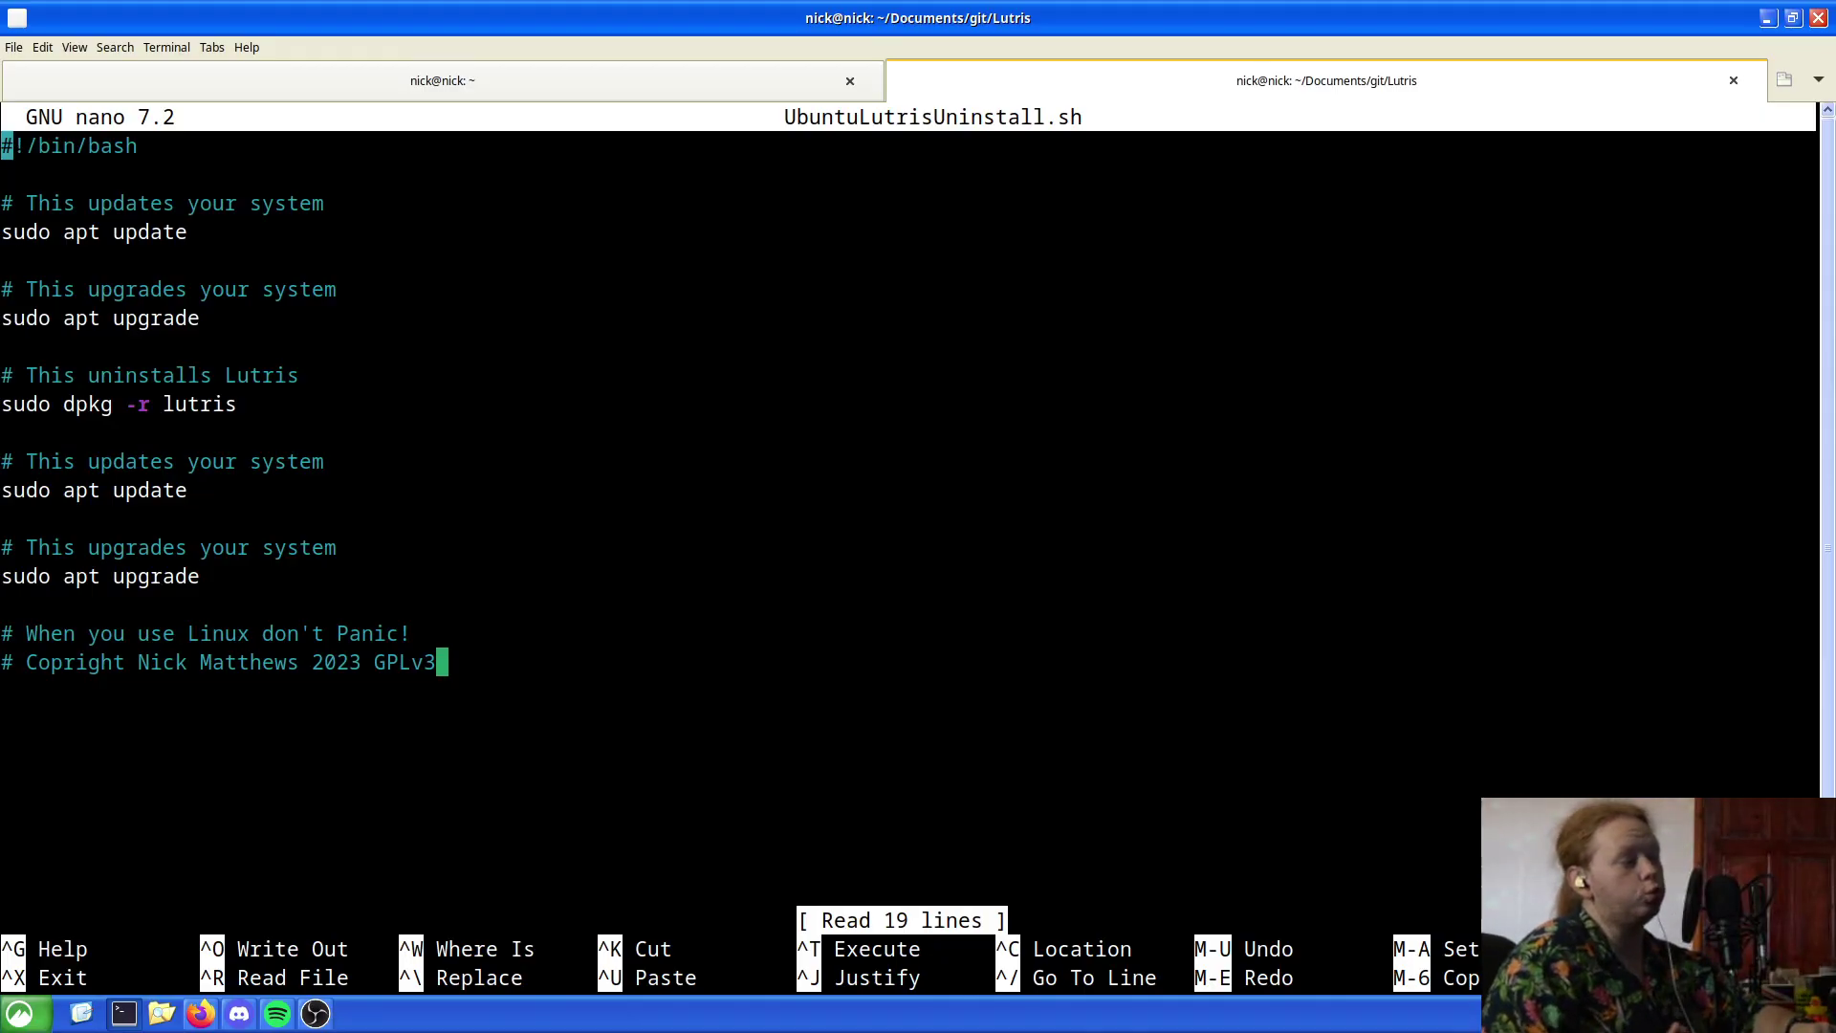
Set the copyright year in the uninstall script's last comment line to 2024, then save the file and exit nano
{"action": "key", "text": "Down"}
{"action": "key", "text": "Down"}
{"action": "key", "text": "Down"}
{"action": "key", "text": "Down"}
{"action": "key", "text": "Down"}
{"action": "key", "text": "Down"}
{"action": "key", "text": "Down"}
{"action": "key", "text": "Down"}
{"action": "key", "text": "Down"}
{"action": "key", "text": "Down"}
{"action": "key", "text": "Down"}
{"action": "key", "text": "Down"}
{"action": "key", "text": "Down"}
{"action": "key", "text": "Down"}
{"action": "key", "text": "Down"}
{"action": "key", "text": "Down"}
{"action": "key", "text": "Down"}
{"action": "key", "text": "Down"}
{"action": "key", "text": "Right"}
{"action": "key", "text": "Right"}
{"action": "key", "text": "Right"}
{"action": "key", "text": "Right"}
{"action": "key", "text": "Right"}
{"action": "key", "text": "Right"}
{"action": "key", "text": "Right"}
{"action": "key", "text": "Right"}
{"action": "key", "text": "Right"}
{"action": "key", "text": "Right"}
{"action": "key", "text": "Right"}
{"action": "key", "text": "Right"}
{"action": "key", "text": "Right"}
{"action": "key", "text": "Right"}
{"action": "key", "text": "Right"}
{"action": "key", "text": "Right"}
{"action": "key", "text": "Right"}
{"action": "key", "text": "Right"}
{"action": "key", "text": "Right"}
{"action": "key", "text": "Right"}
{"action": "key", "text": "Right"}
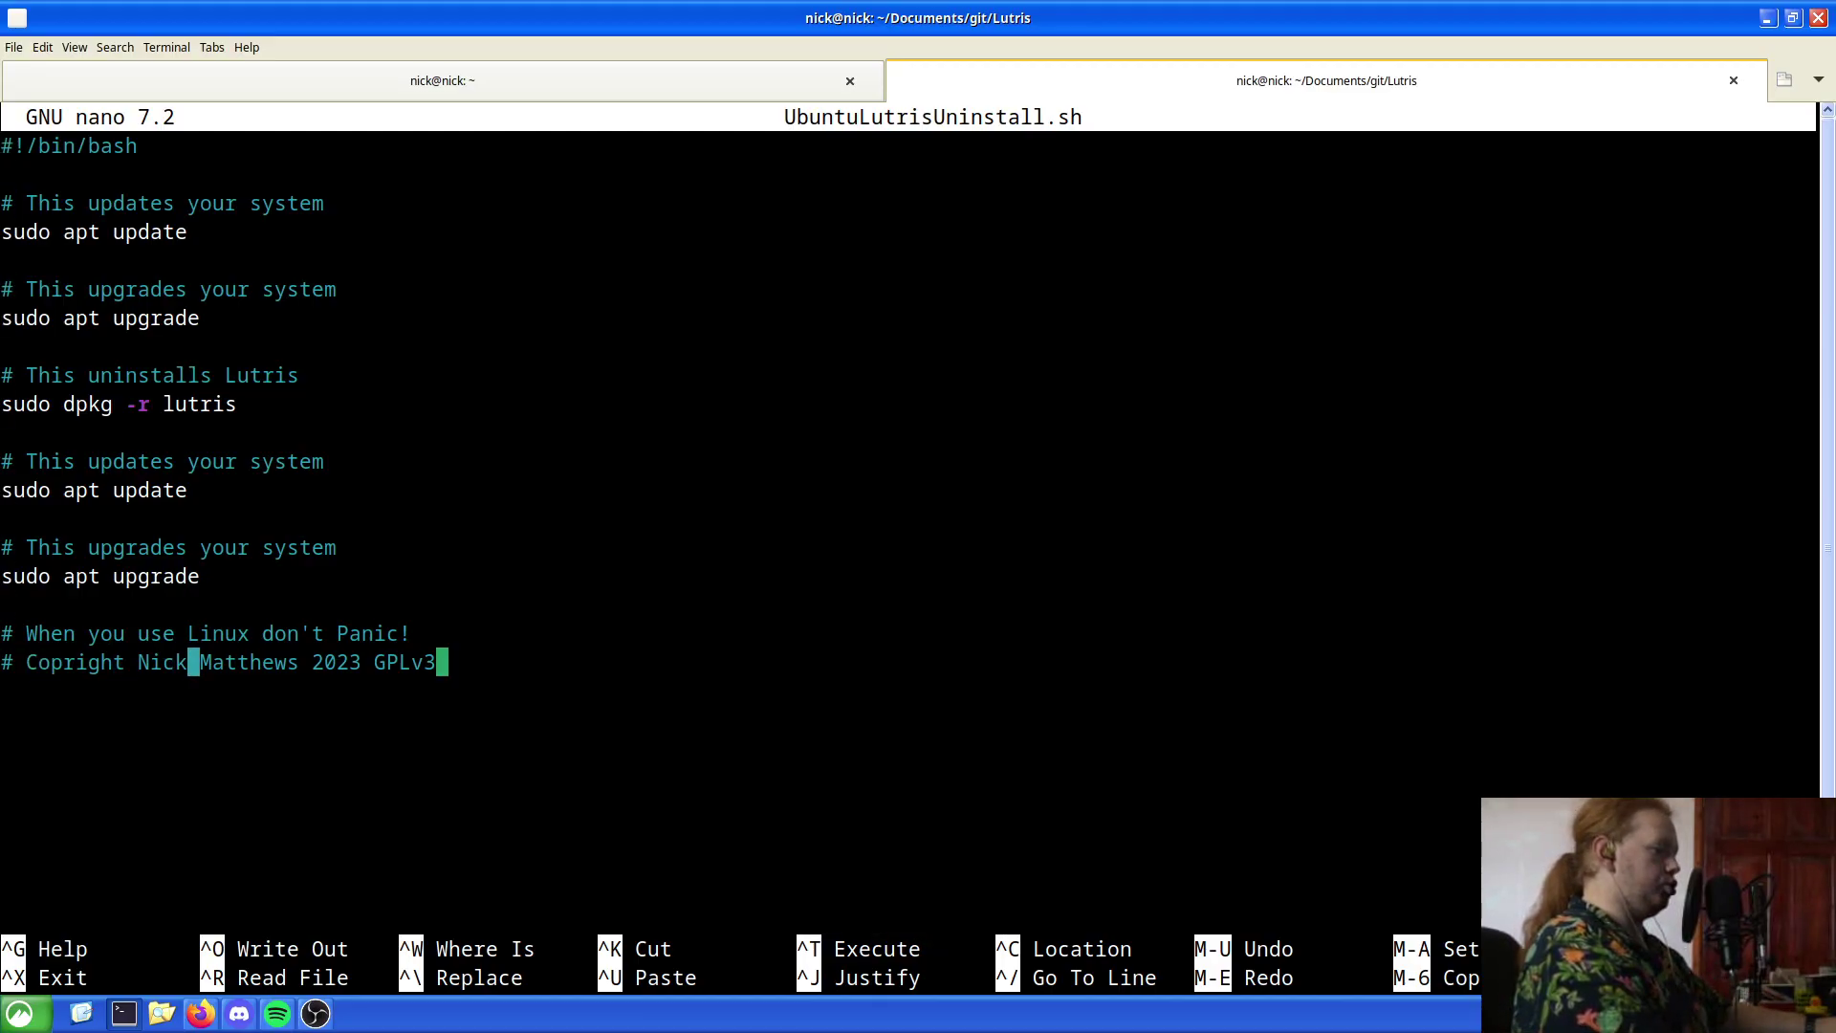
{"action": "key", "text": "BackSpace"}
{"action": "type", "text": "4"}
{"action": "key", "text": "ctrl+x"}
{"action": "key", "text": "y"}
{"action": "key", "text": "Return"}
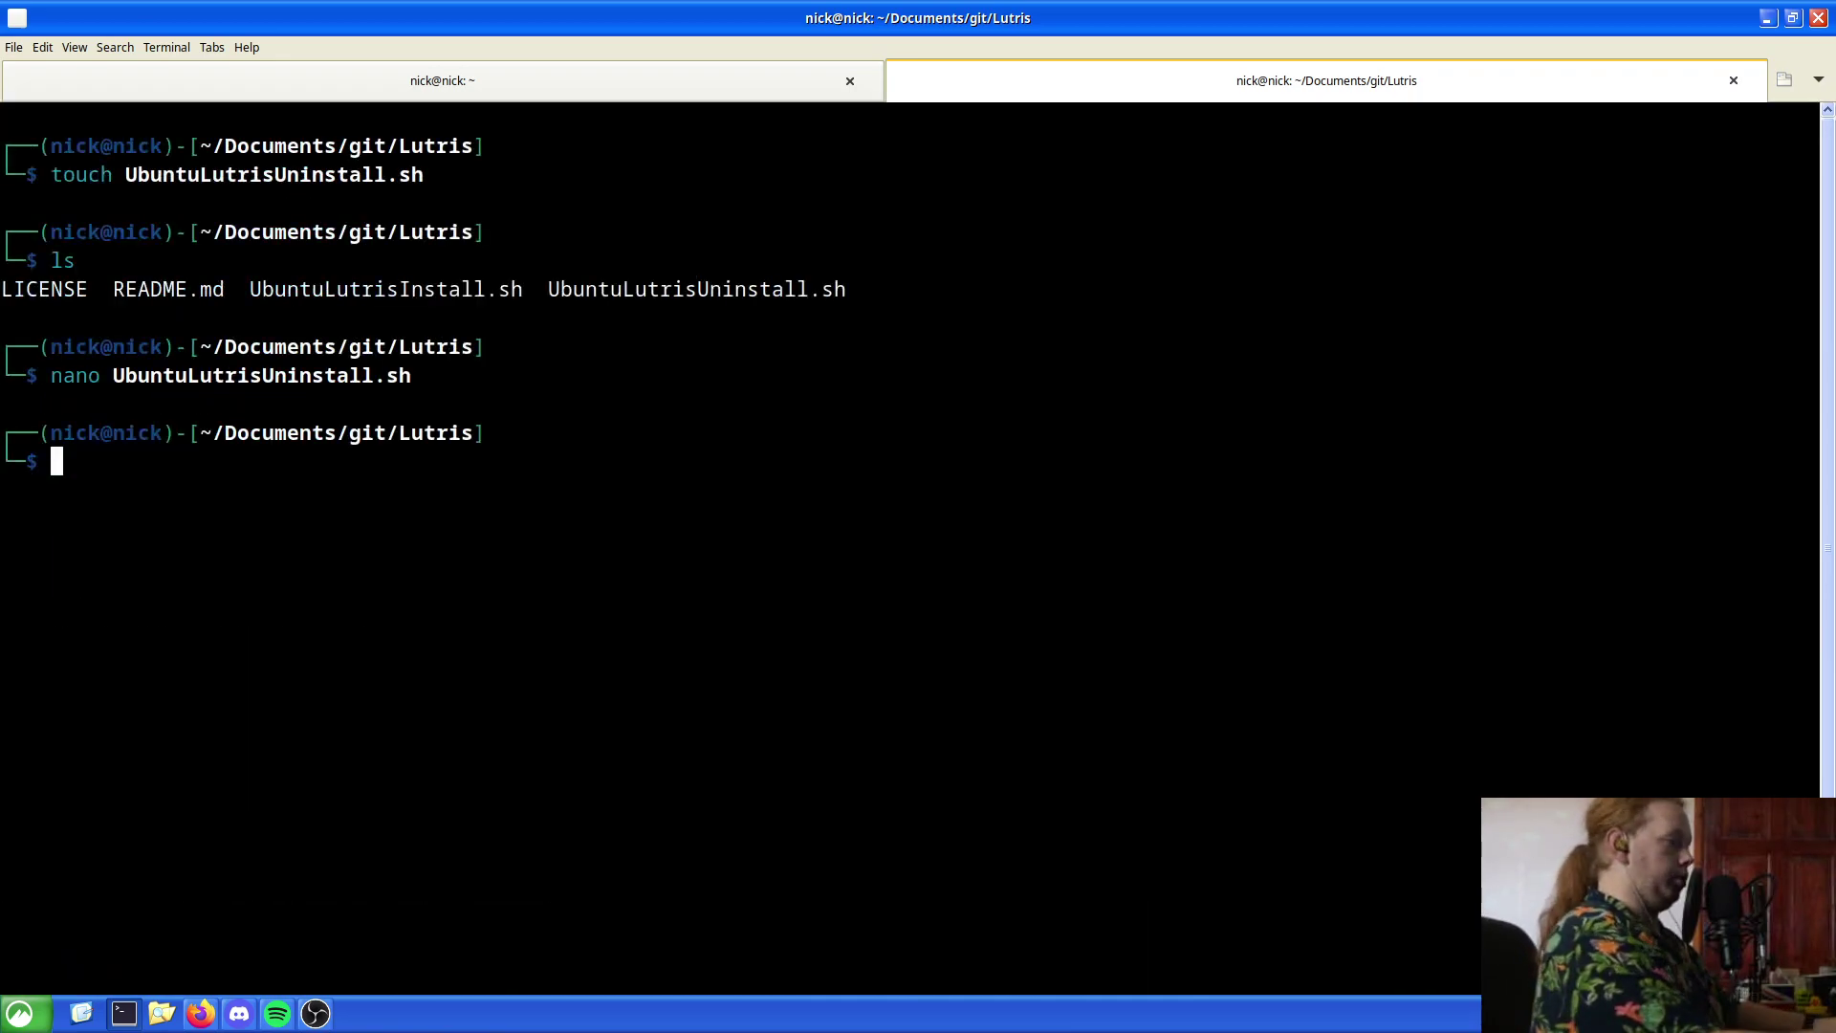
Stage all changes in the Lutris repository with git add
{"action": "key", "text": "Up"}
{"action": "key", "text": "Down"}
{"action": "key", "text": "Up"}
{"action": "key", "text": "Right"}
{"action": "key", "text": "Right"}
{"action": "key", "text": "Right"}
{"action": "key", "text": "Right"}
{"action": "key", "text": "ctrl+k"}
{"action": "type", "text": "add ."}
{"action": "key", "text": "Return"}
Try to push the repository with git push before committing the staged change
{"action": "key", "text": "Up"}
{"action": "key", "text": "Up"}
{"action": "key", "text": "Left"}
{"action": "key", "text": "Left"}
{"action": "key", "text": "Left"}
{"action": "key", "text": "Return"}
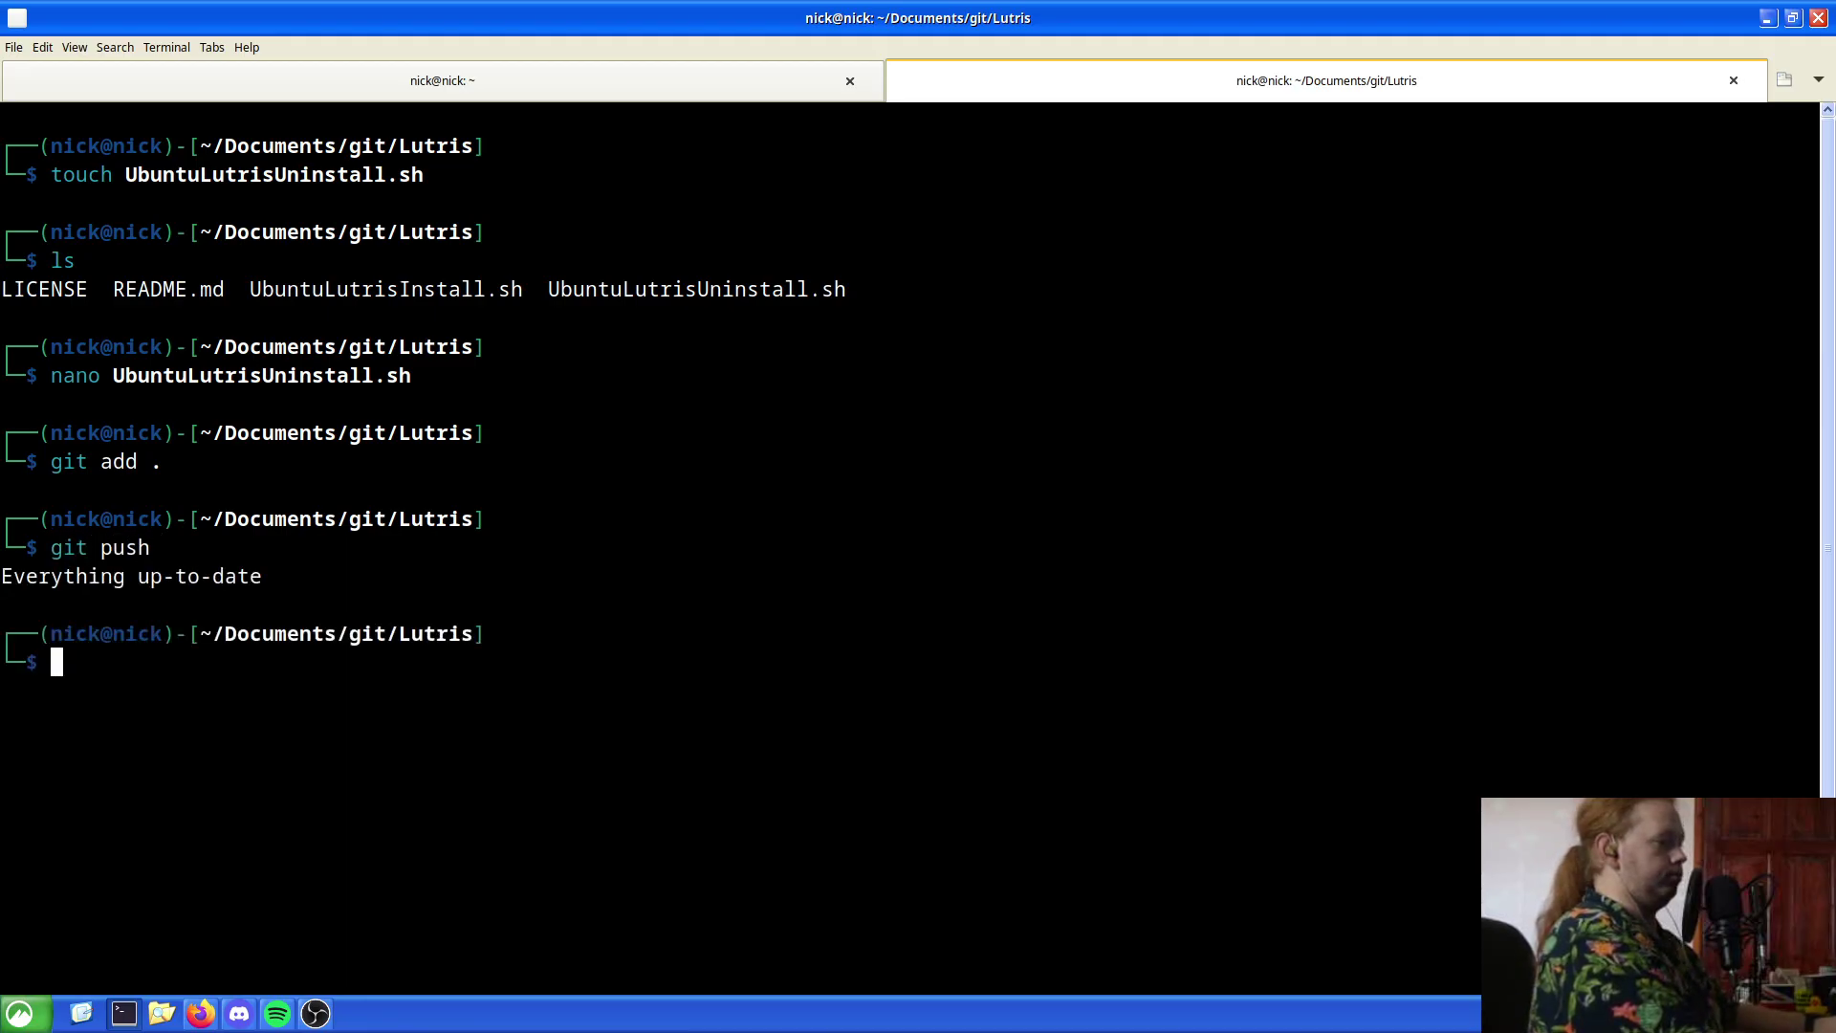
{"action": "type", "text": "gi"}
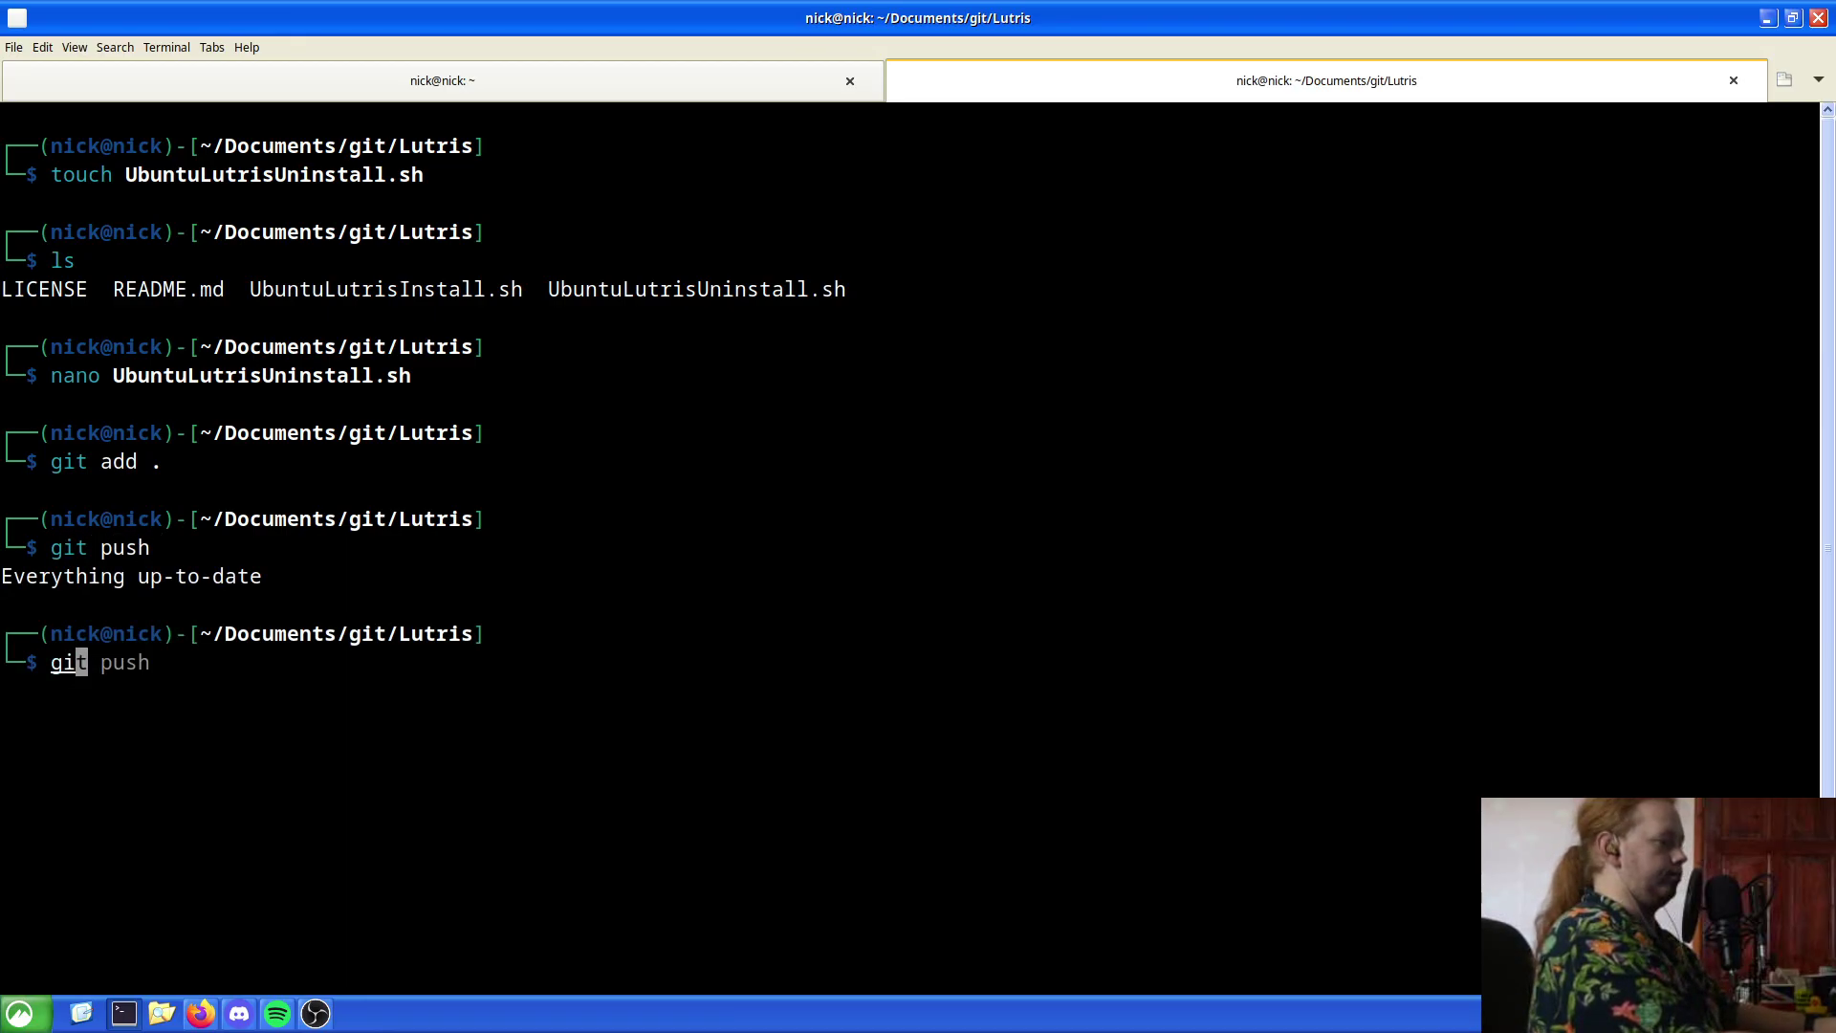
{"action": "key", "text": "BackSpace"}
{"action": "key", "text": "BackSpace"}
{"action": "key", "text": "alt+Tab"}
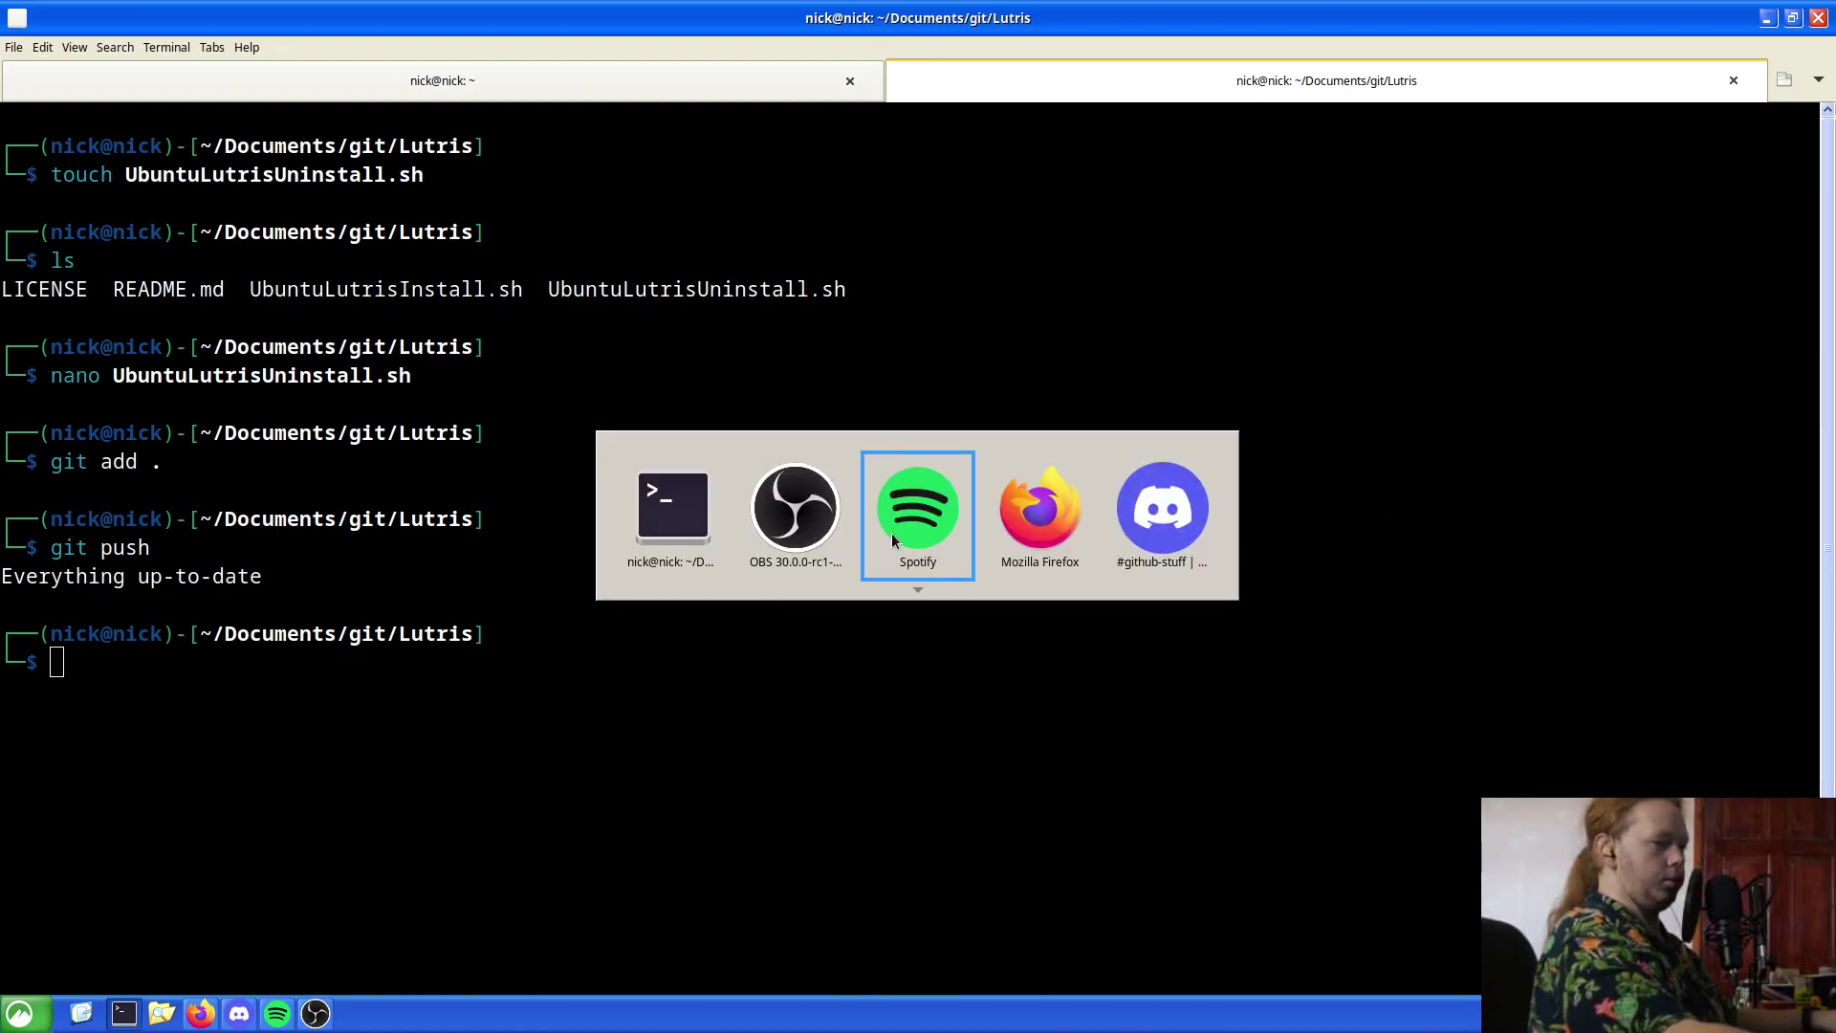
{"action": "left_click", "coordinate": [1145, 503]}
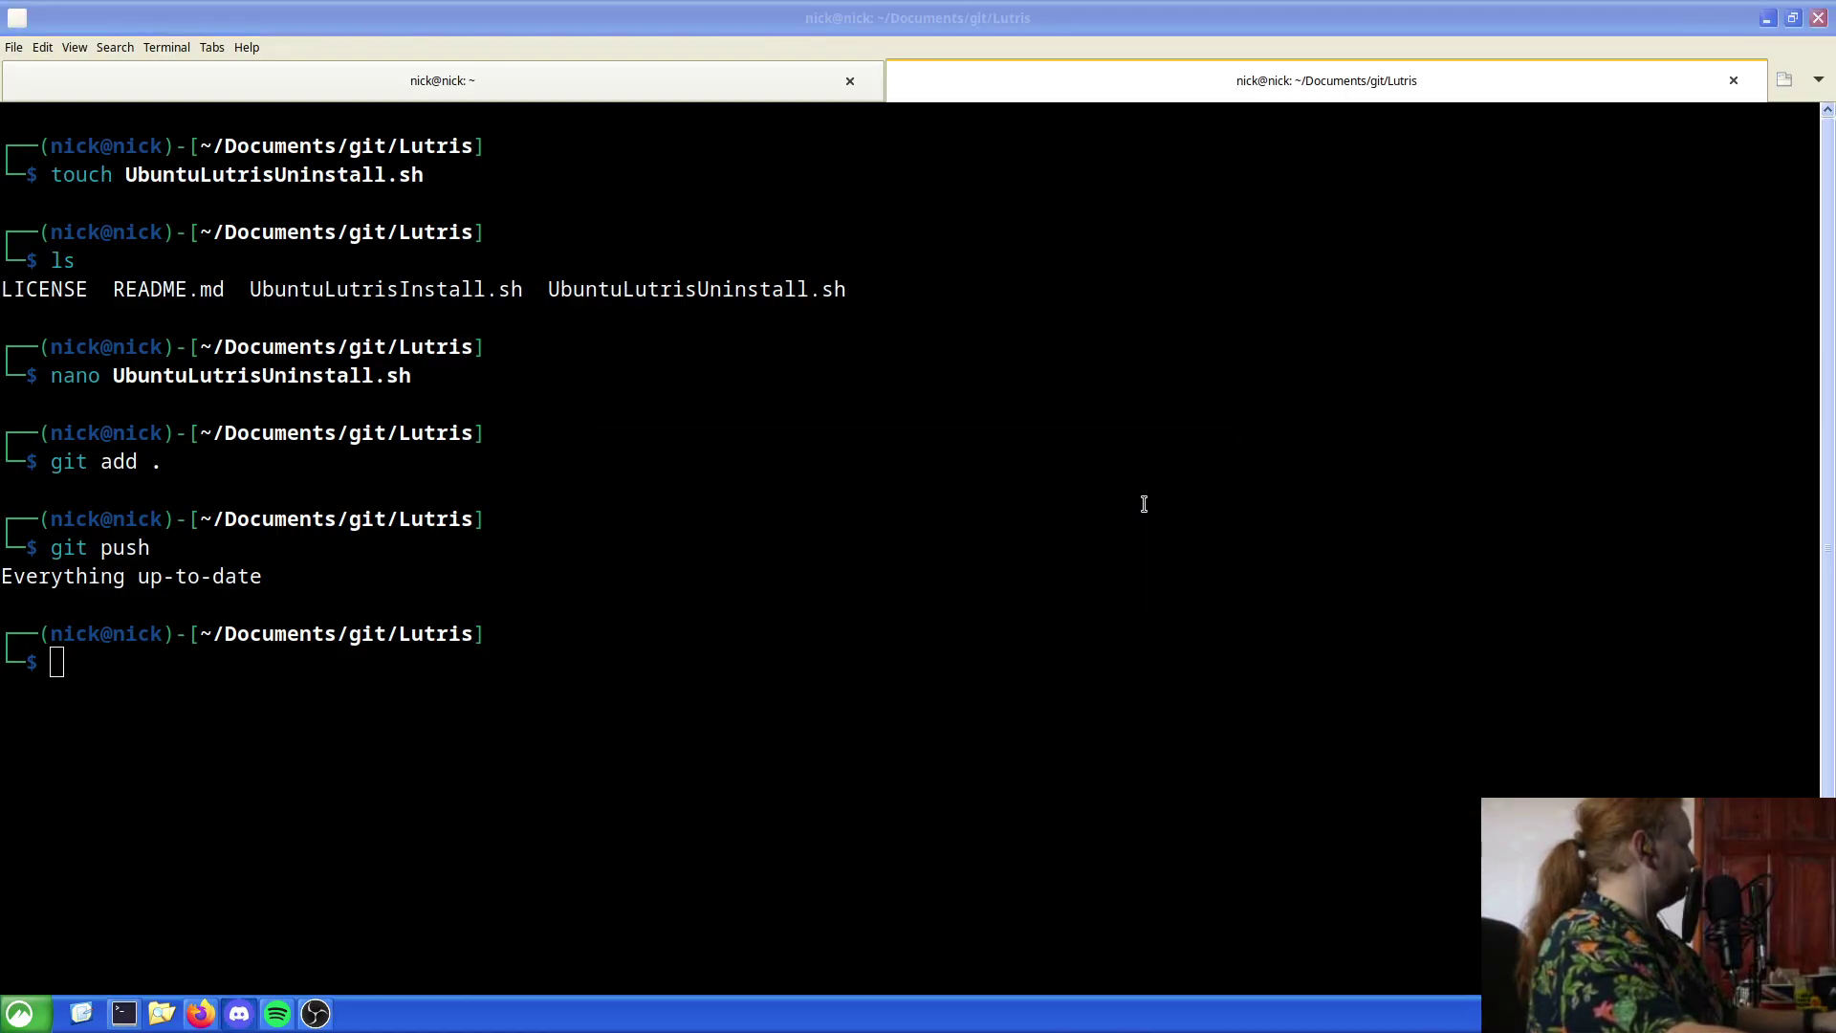
Commit the staged change with git, using the message 'Updated'
{"action": "left_click", "coordinate": [1145, 503]}
{"action": "type", "text": "git commi"}
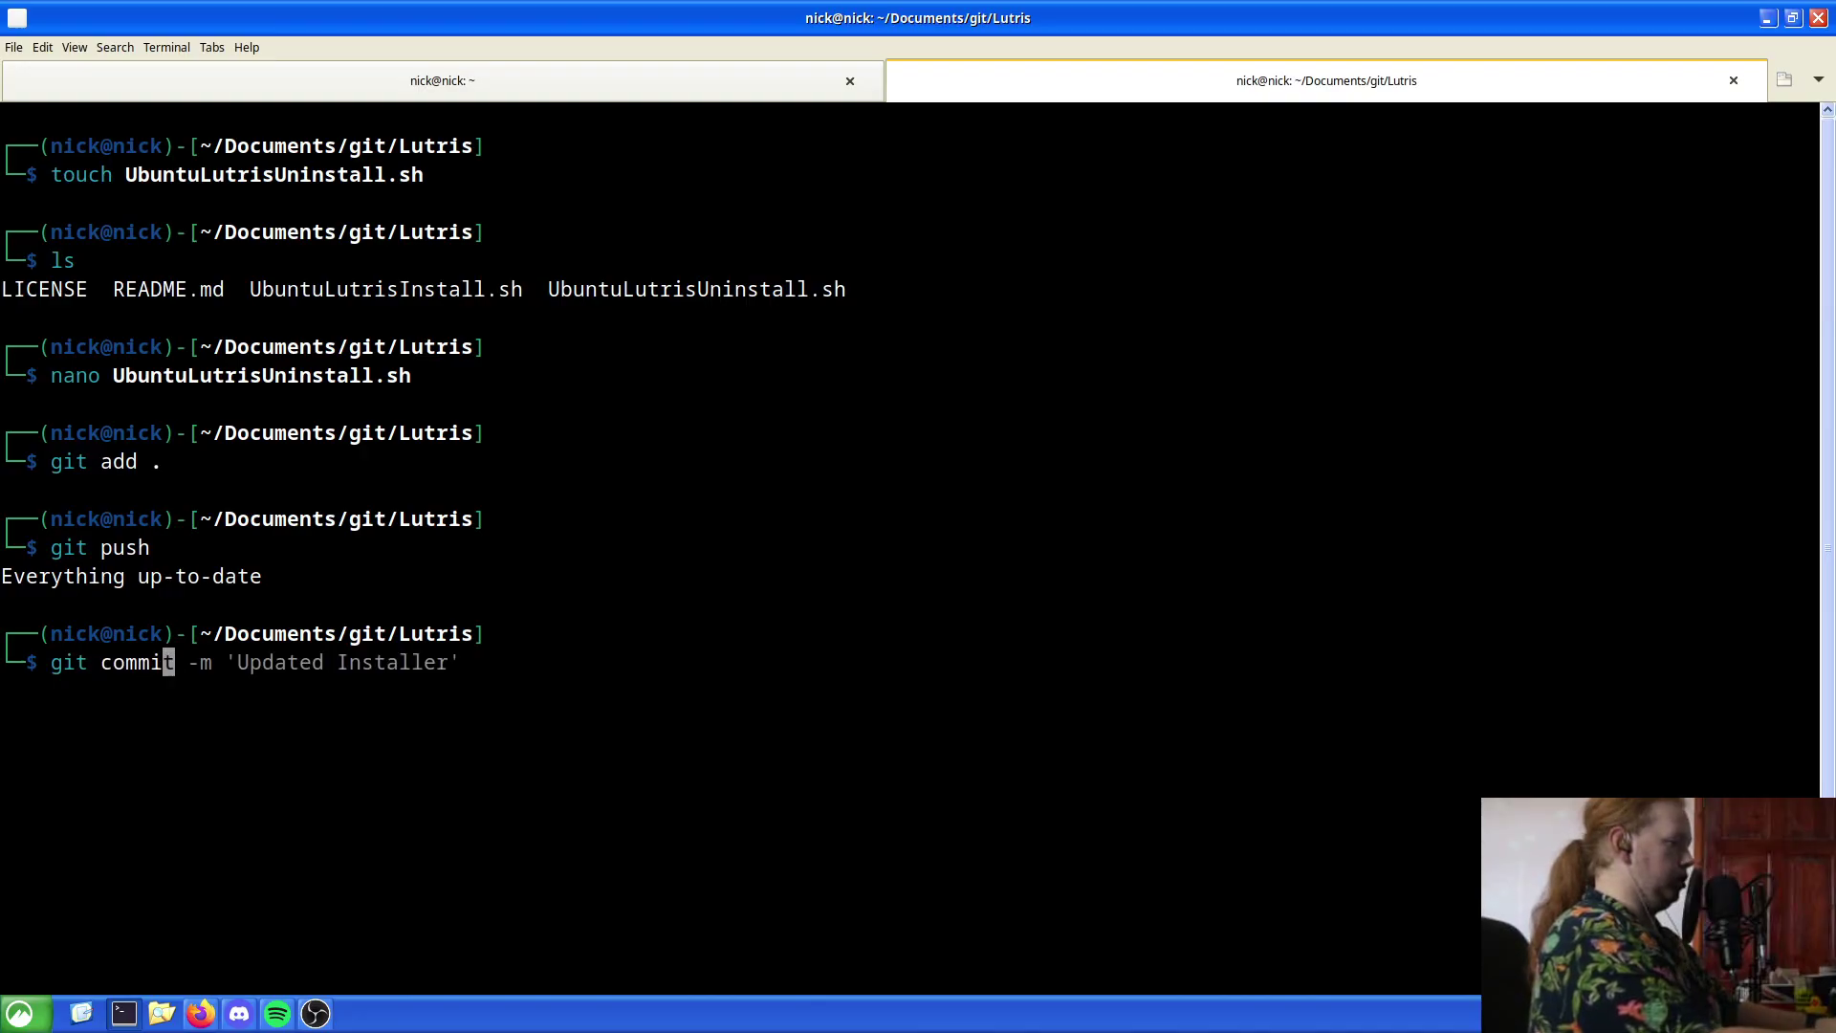
{"action": "type", "text": "t -m "}
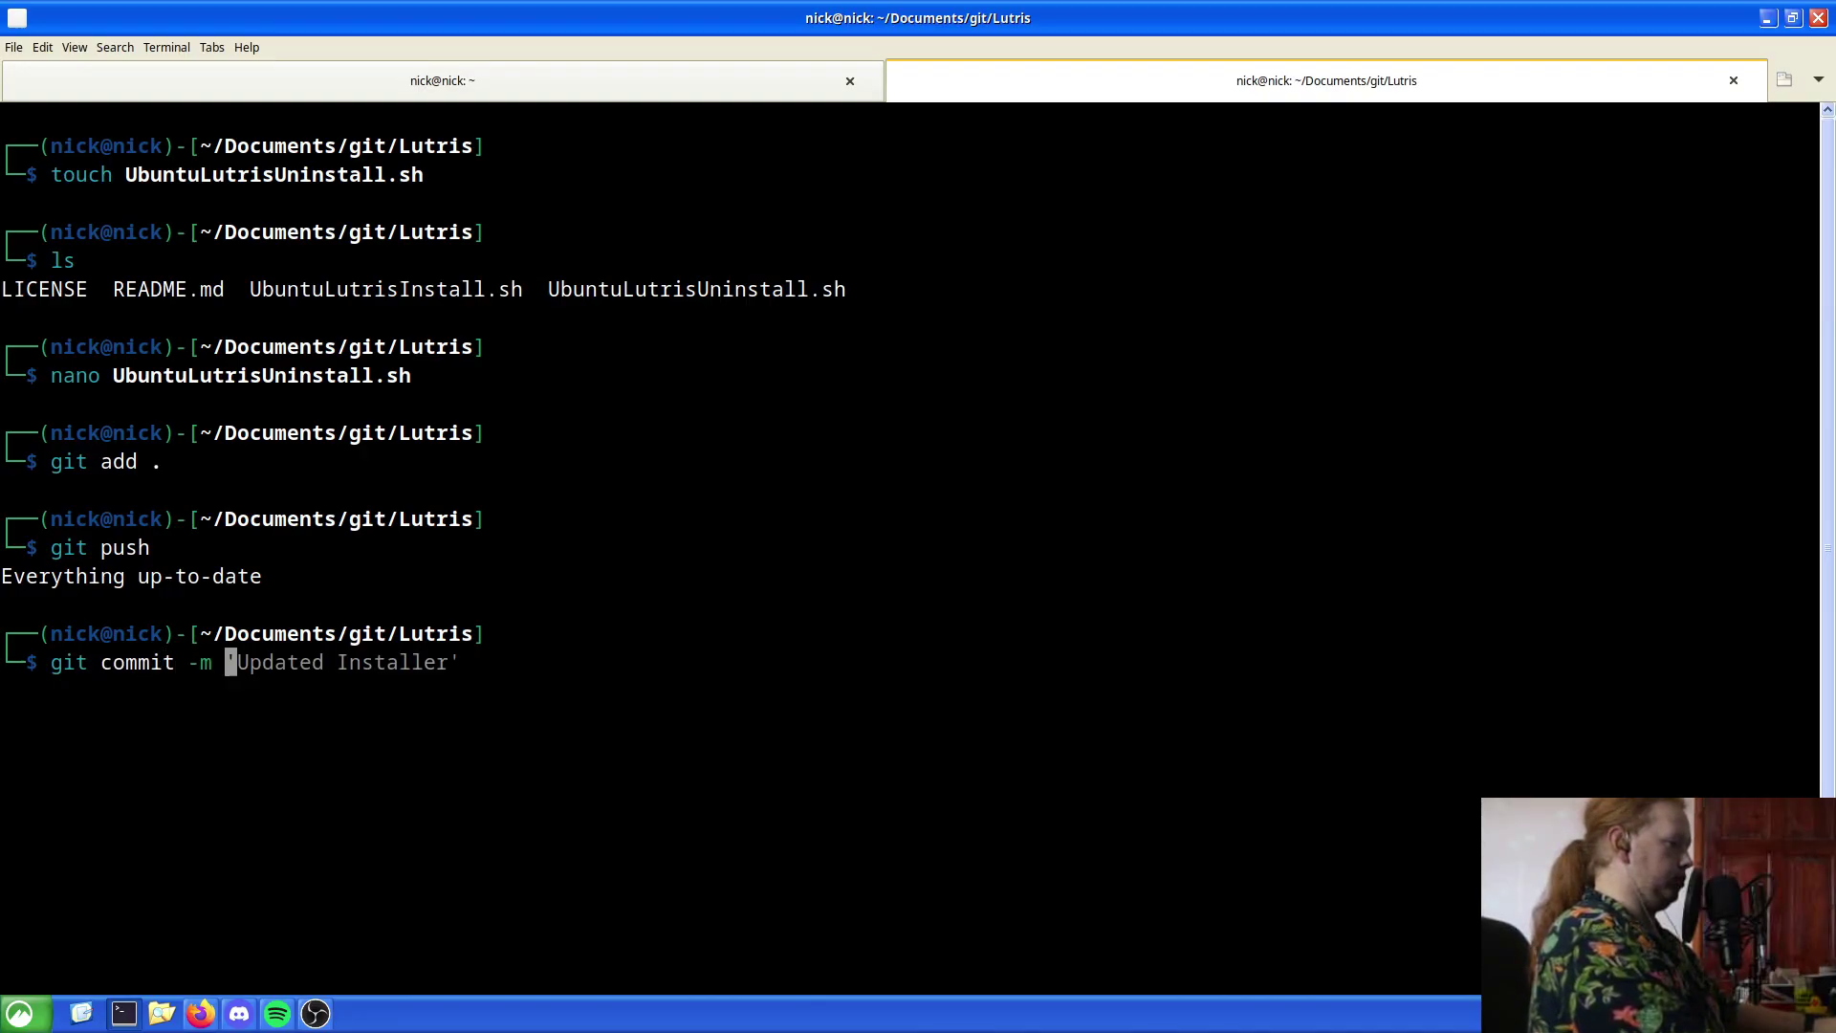
{"action": "type", "text": "'Updated"}
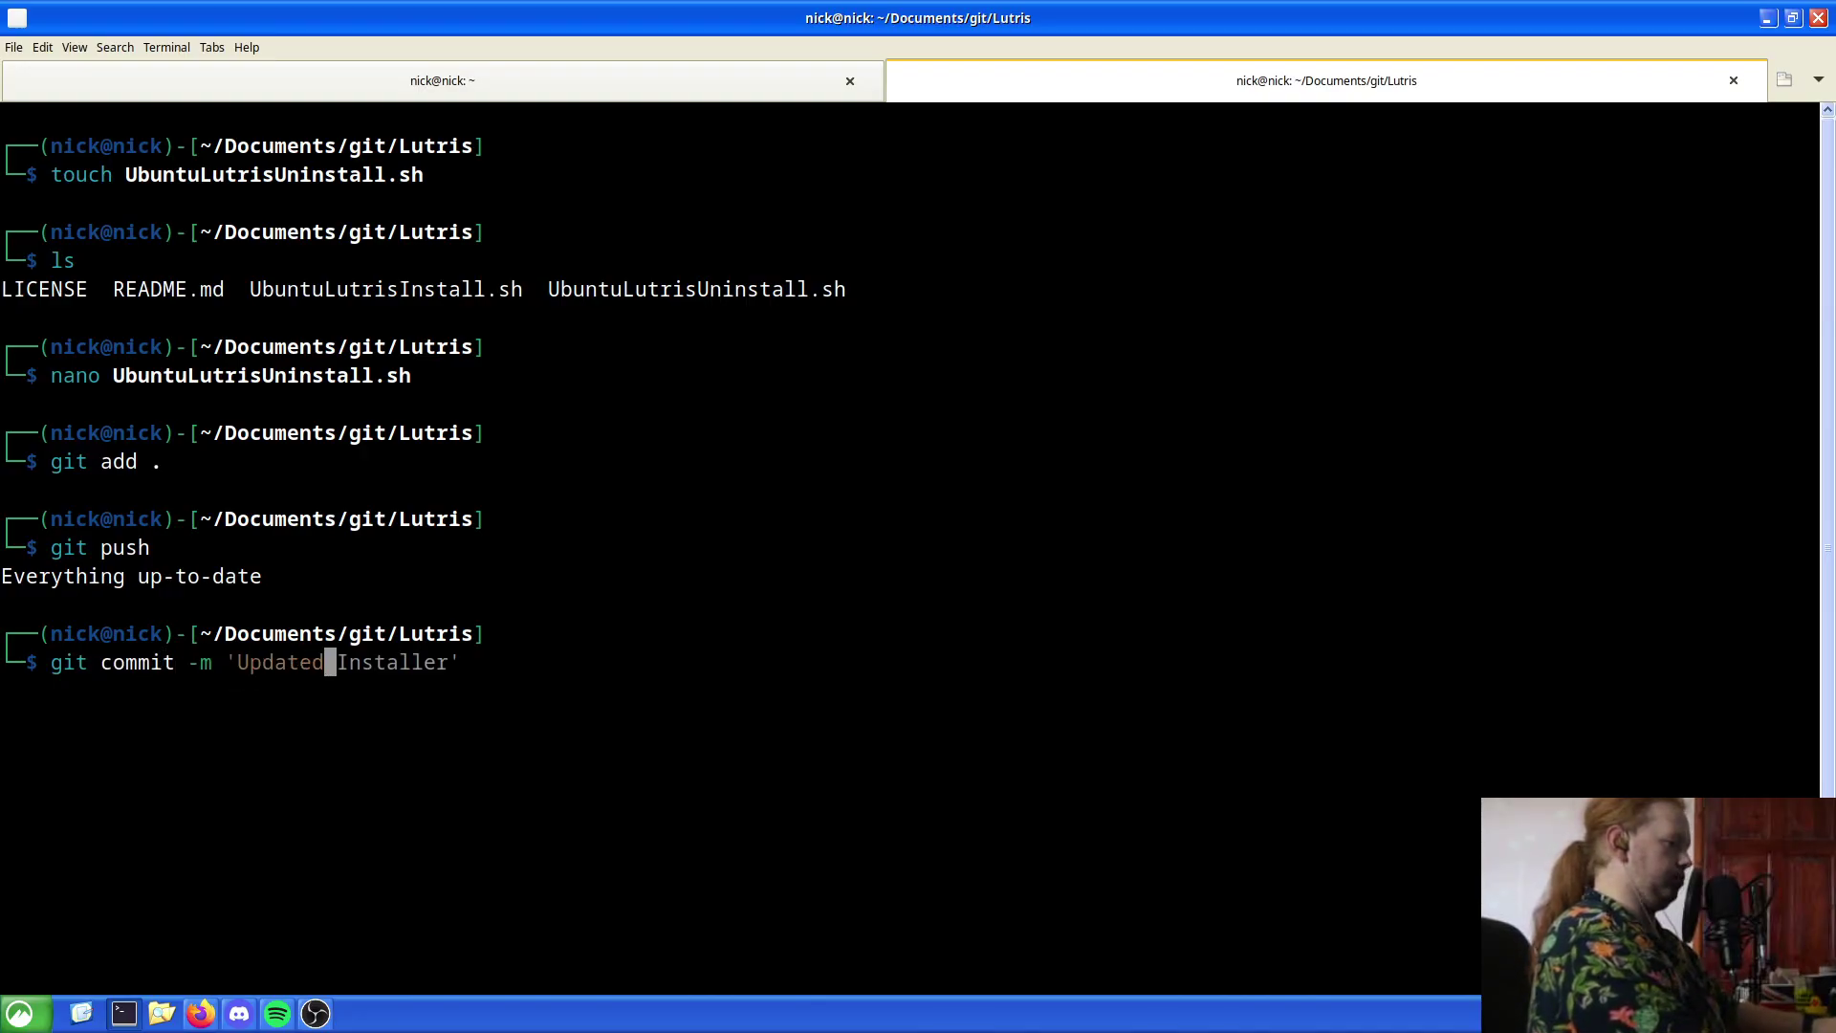
{"action": "type", "text": "'"}
{"action": "key", "text": "BackSpace"}
{"action": "type", "text": "'"}
{"action": "key", "text": "Return"}
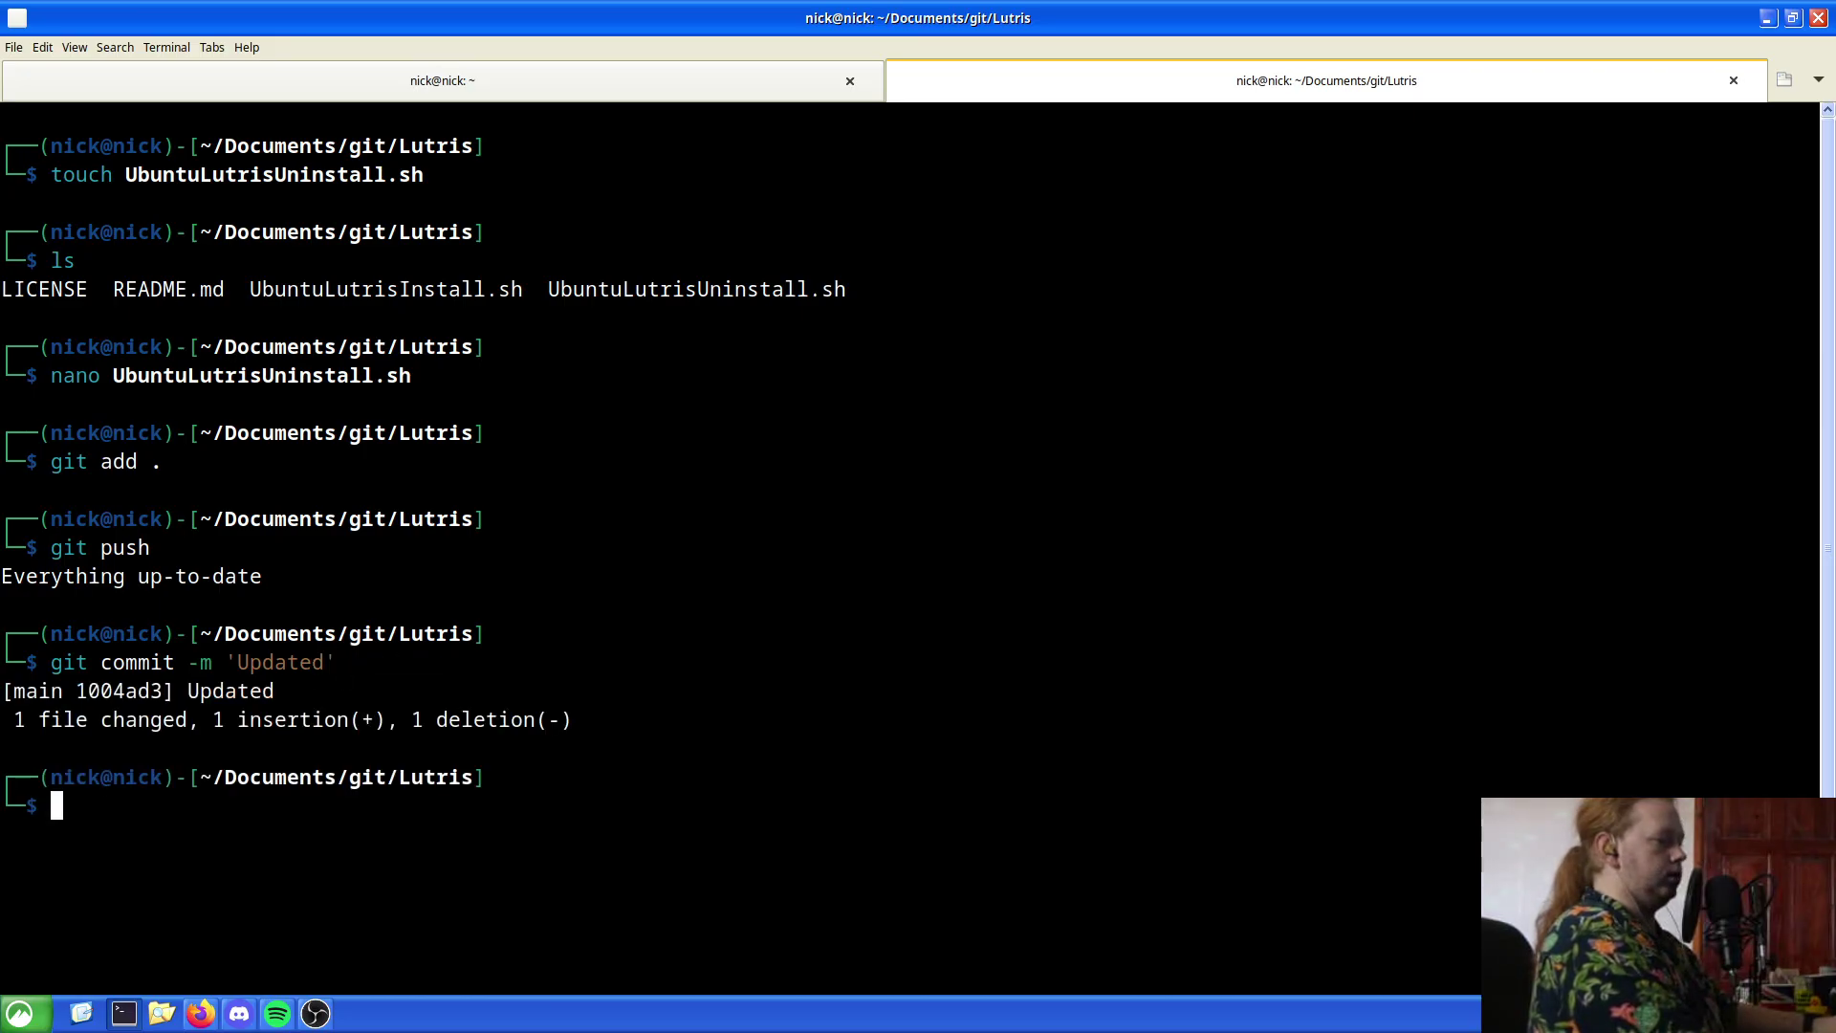
Push the new commit to the remote repository with git push and clear the terminal
{"action": "type", "text": "git push"}
{"action": "key", "text": "Return"}
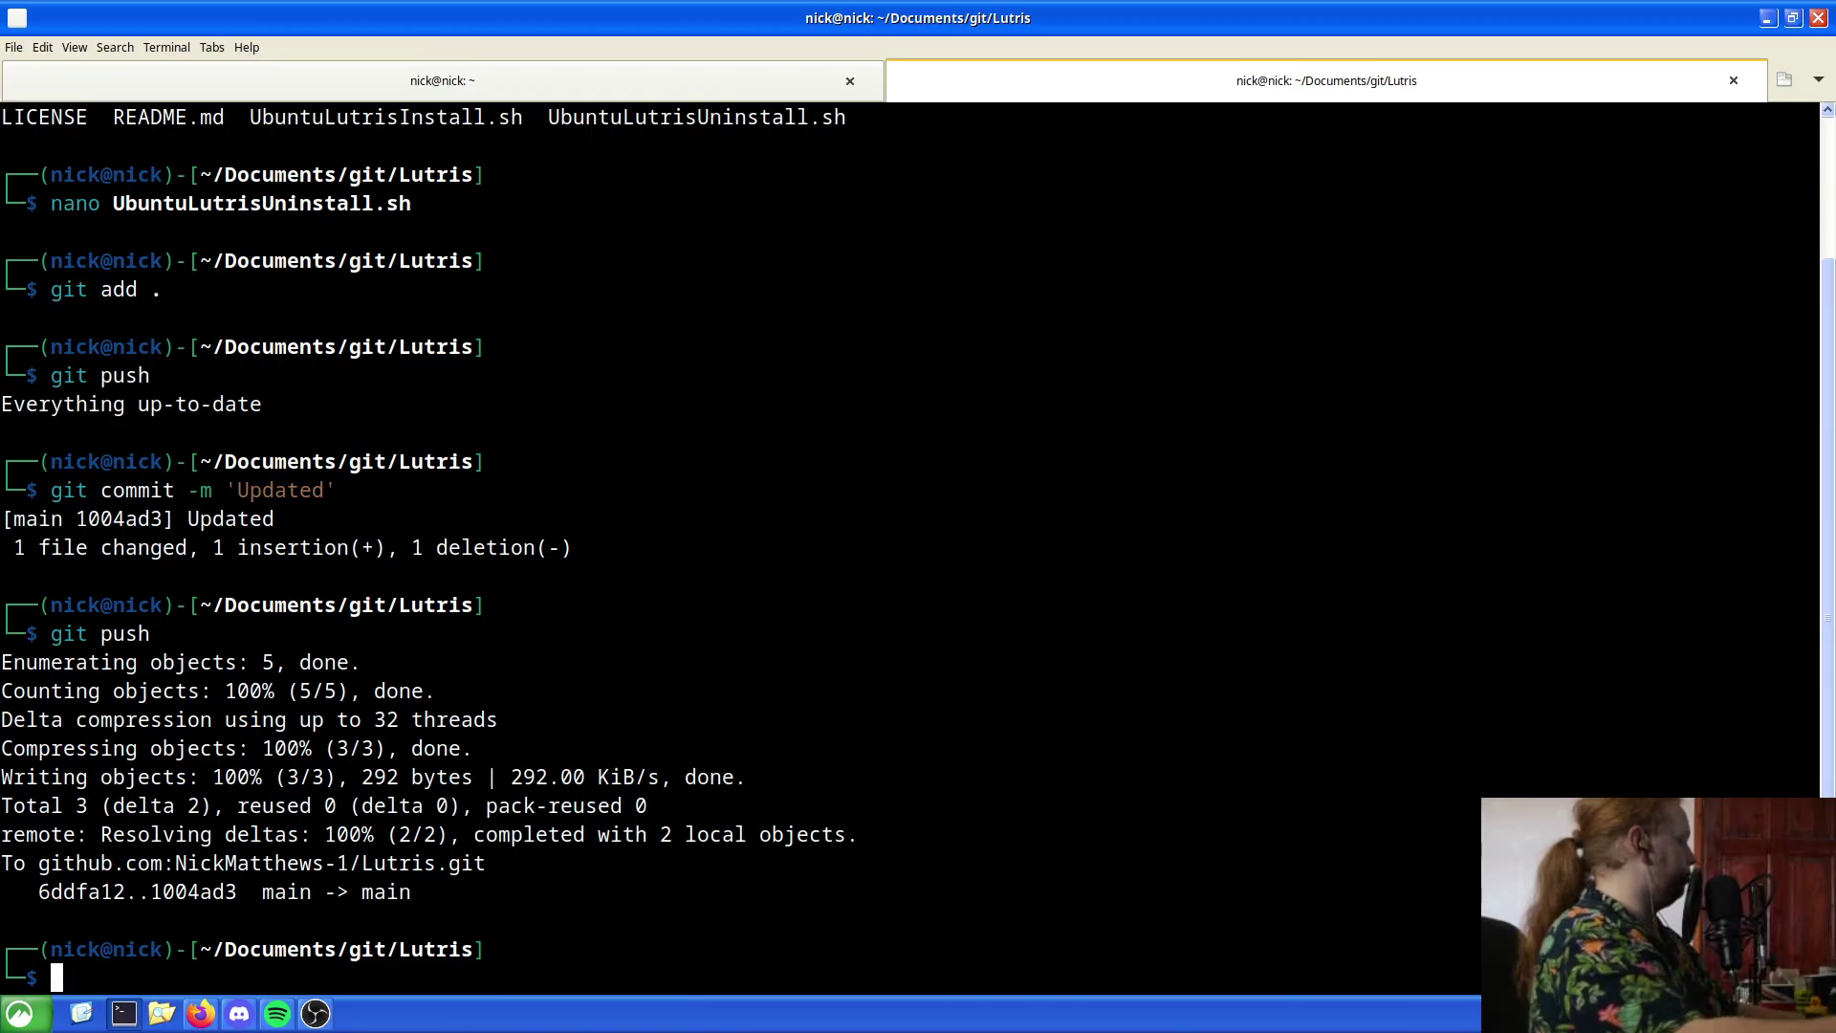
{"action": "type", "text": "clear"}
{"action": "key", "text": "Return"}
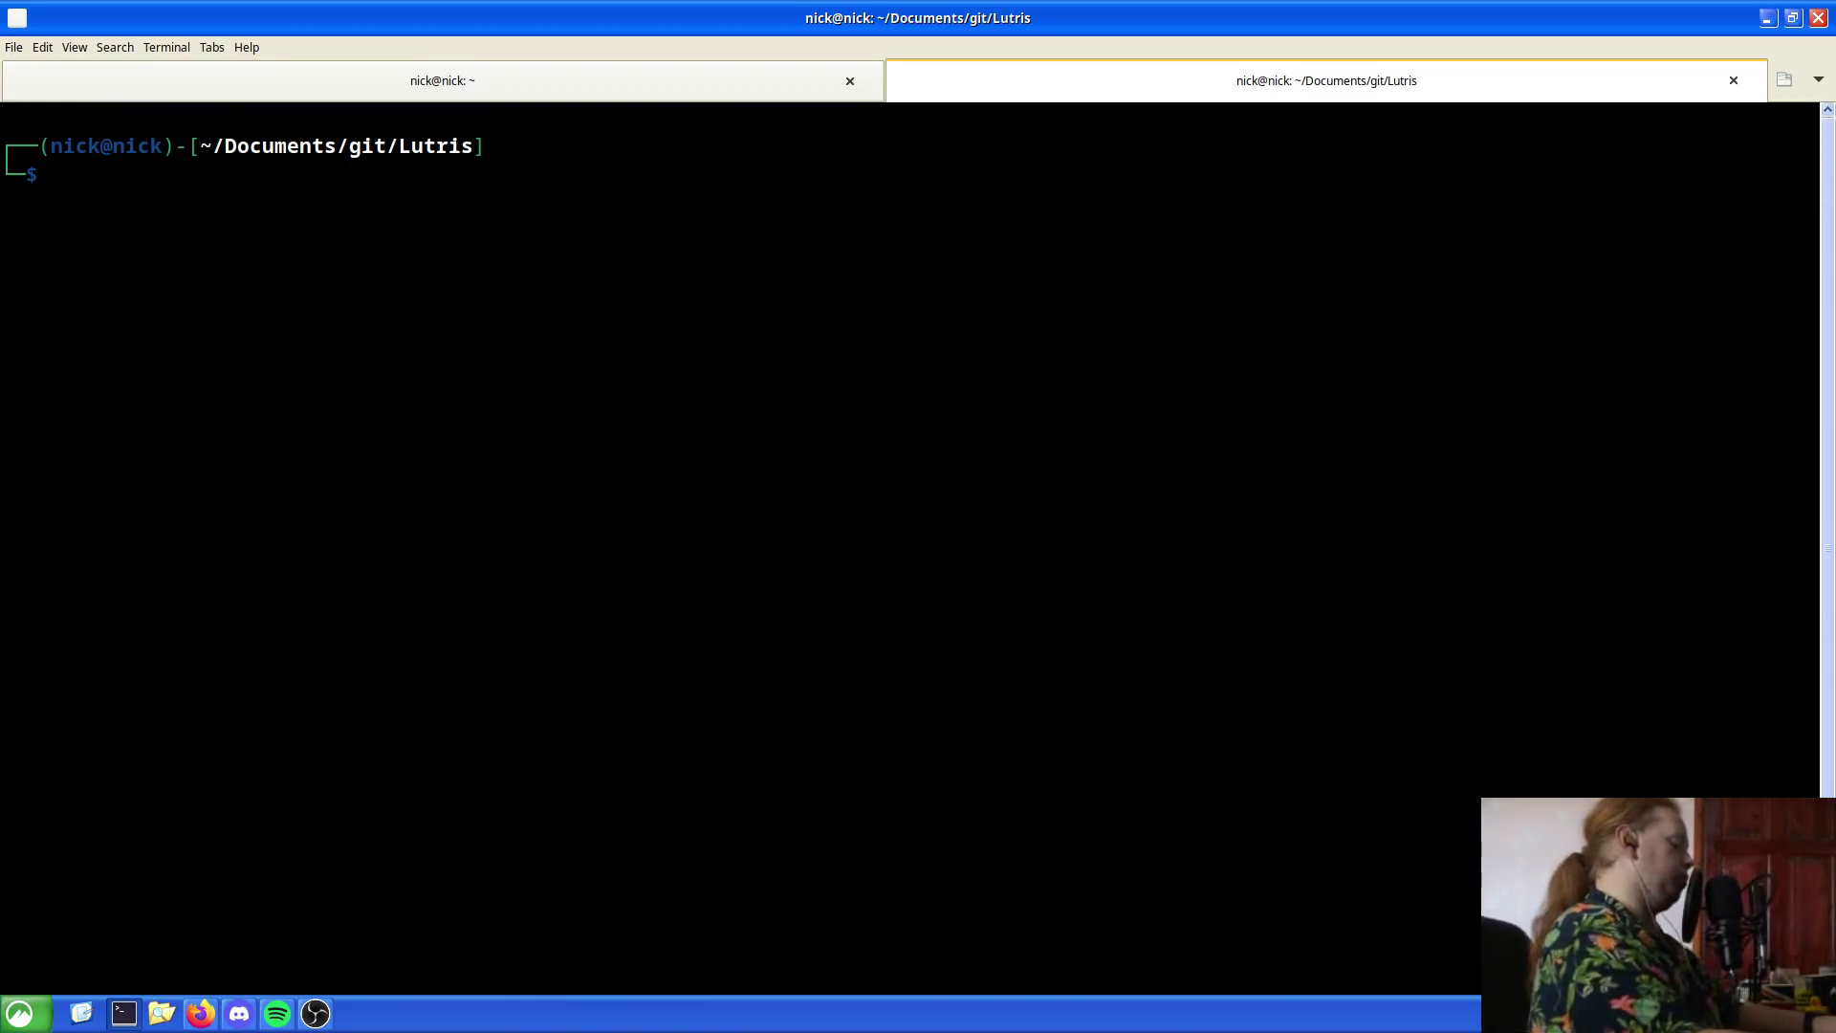
Make ./UbuntuLutrisUninstall.sh executable with chmod +x
{"action": "type", "text": "chmod "}
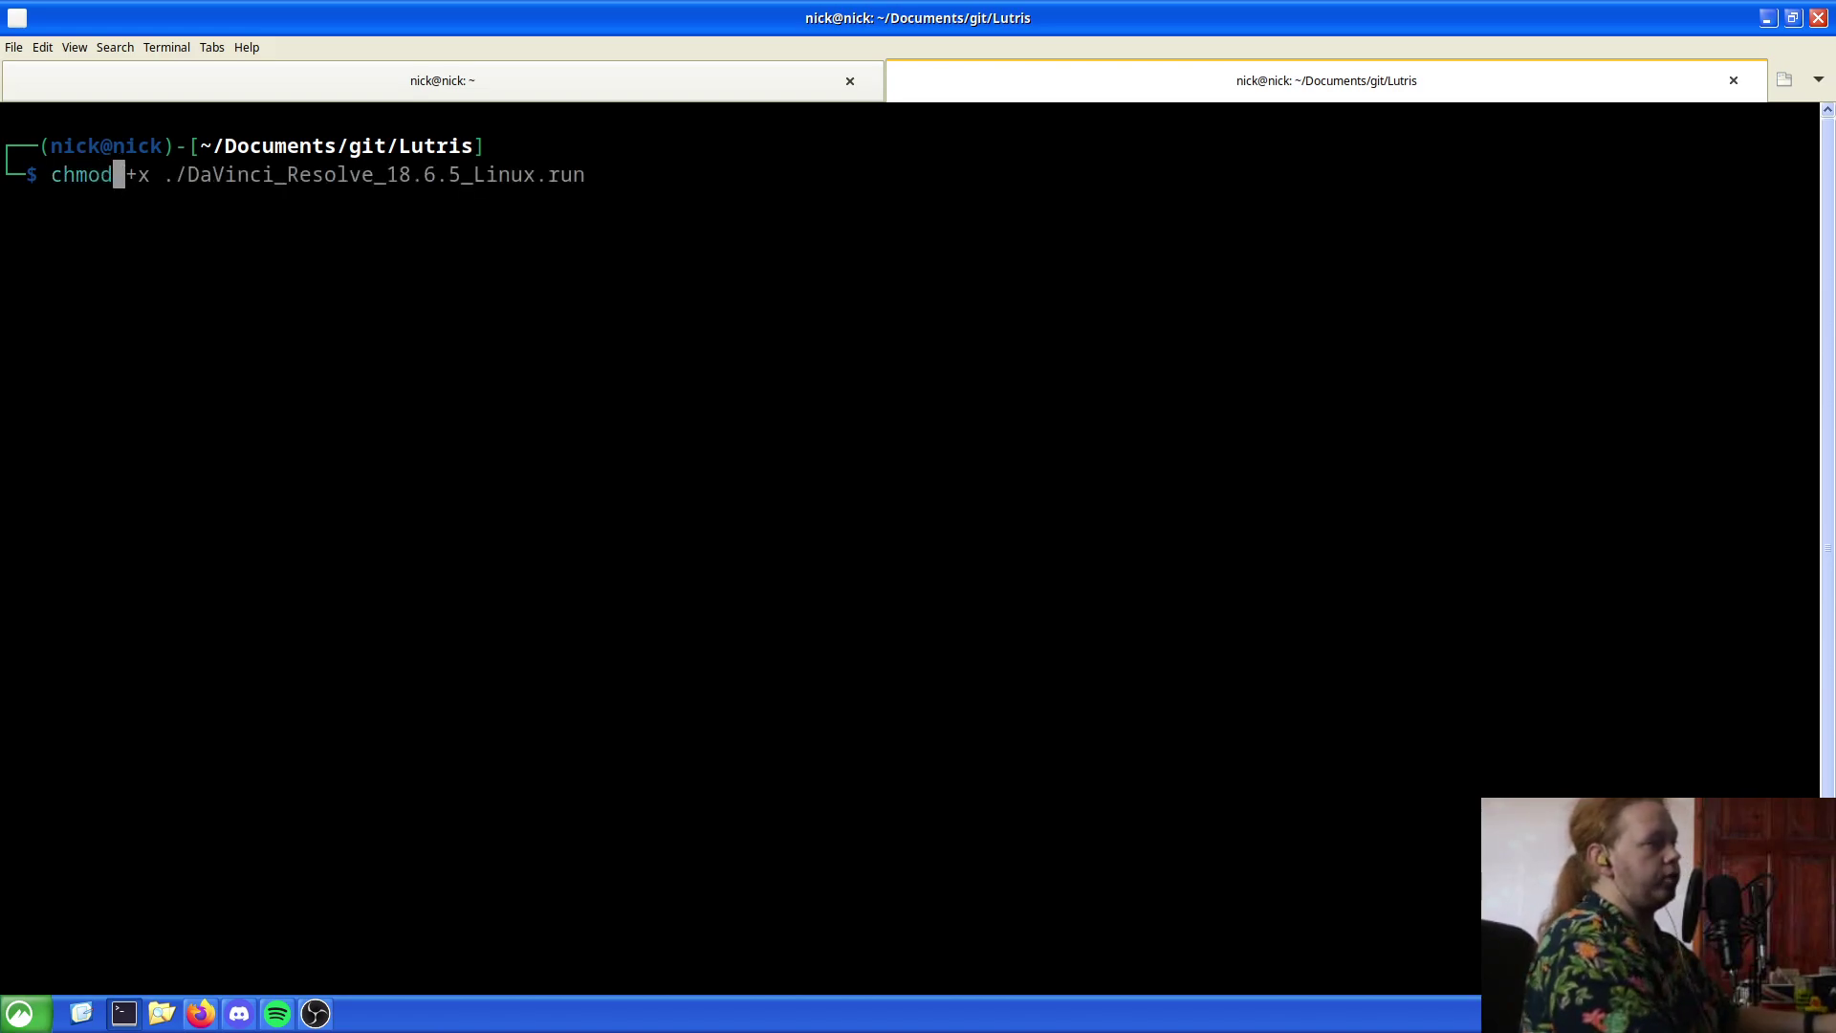
{"action": "type", "text": "+x"}
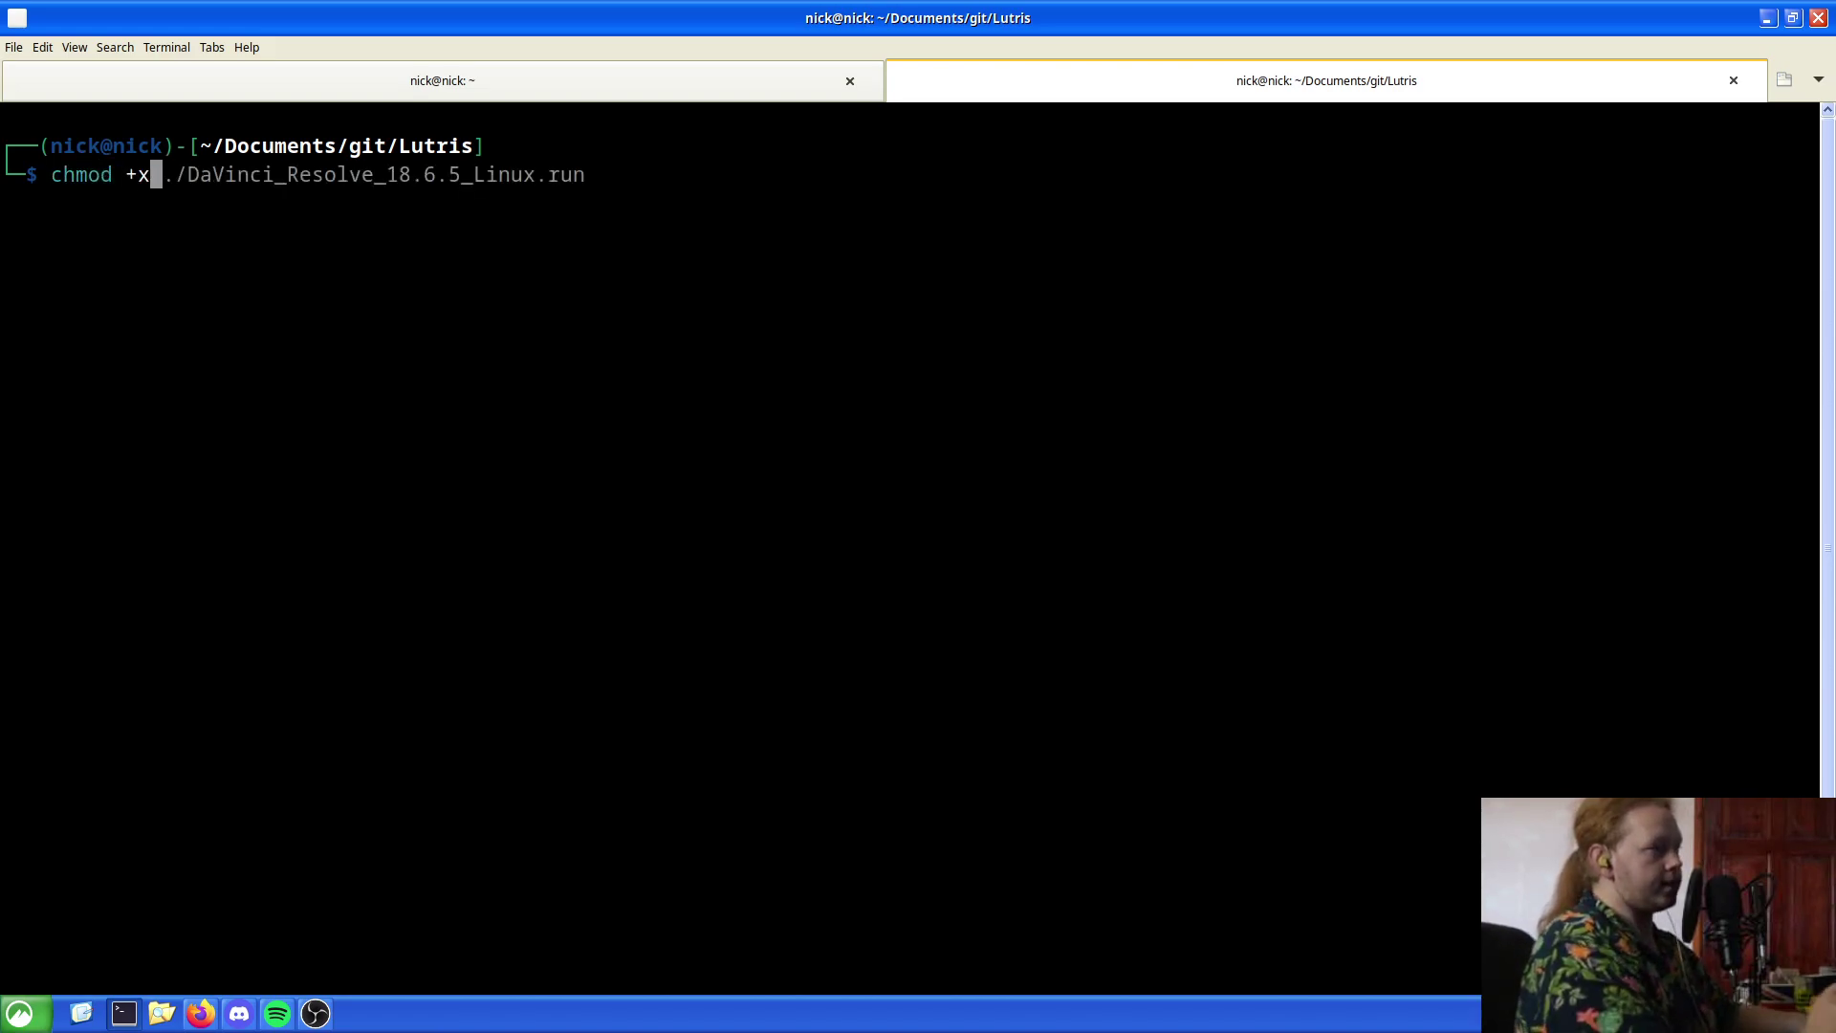
{"action": "type", "text": " ./"}
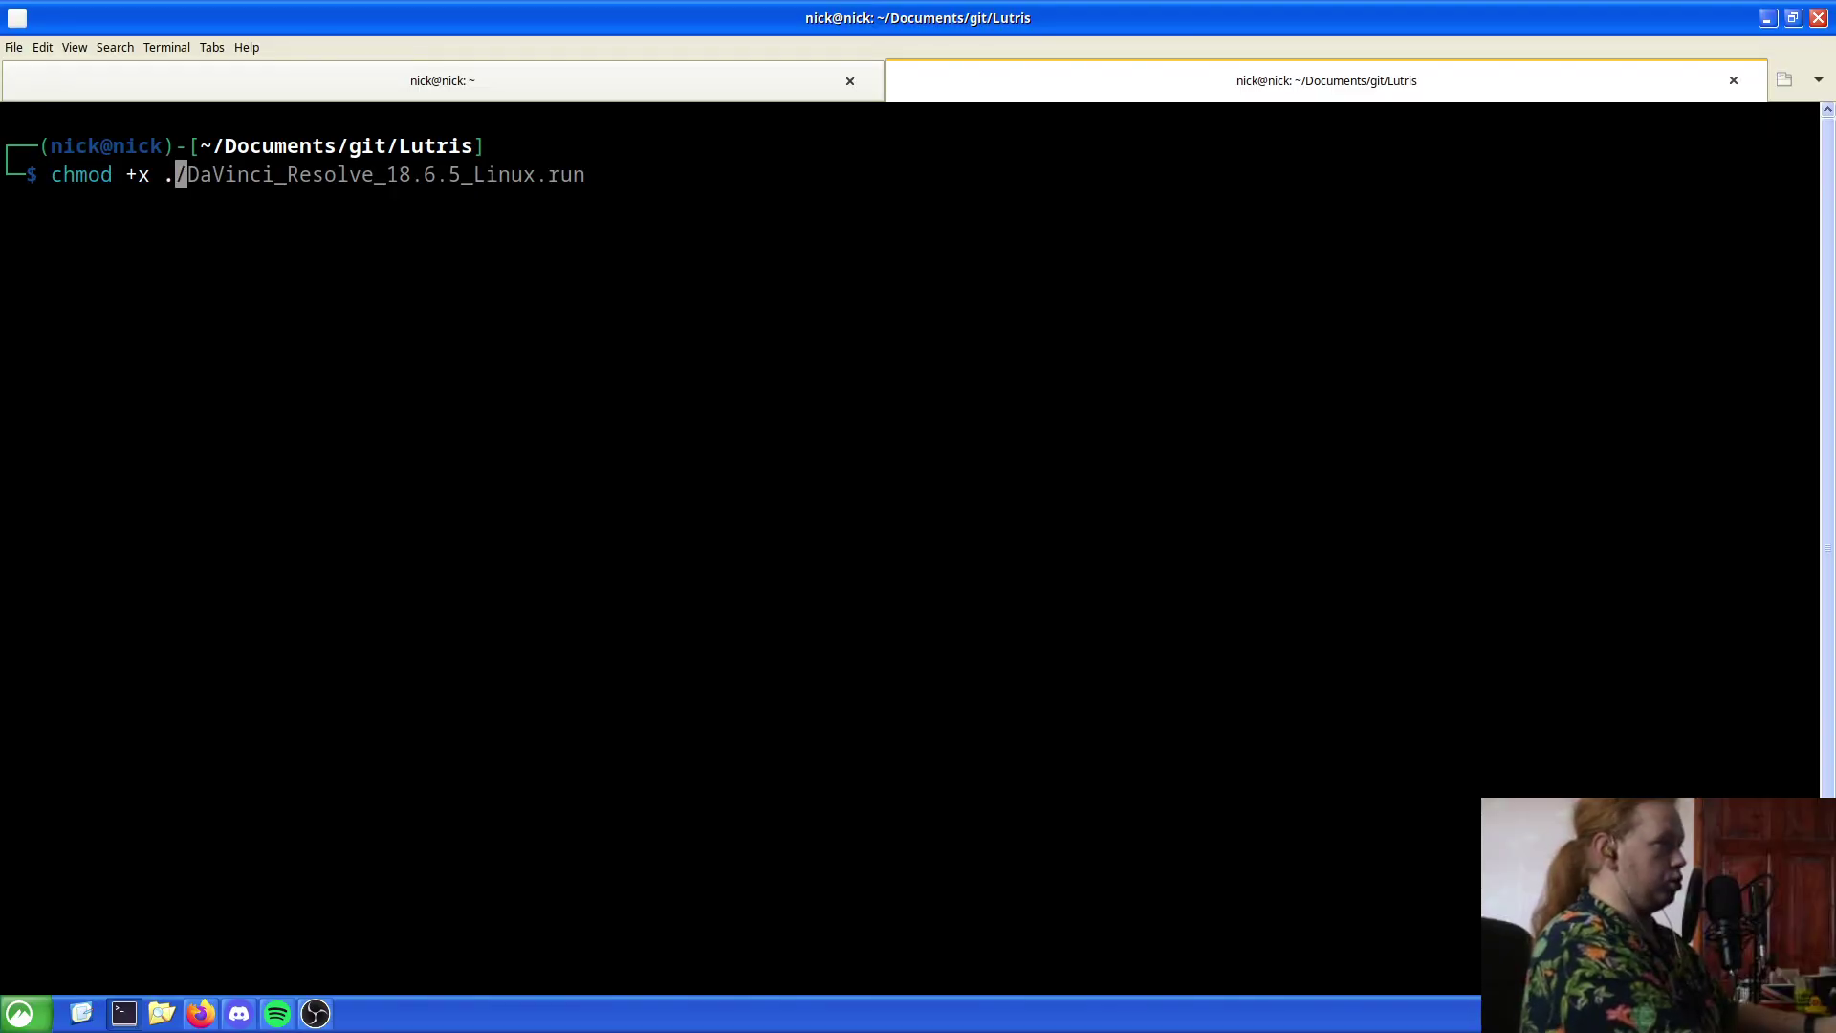
{"action": "type", "text": "UbuntuLutris"}
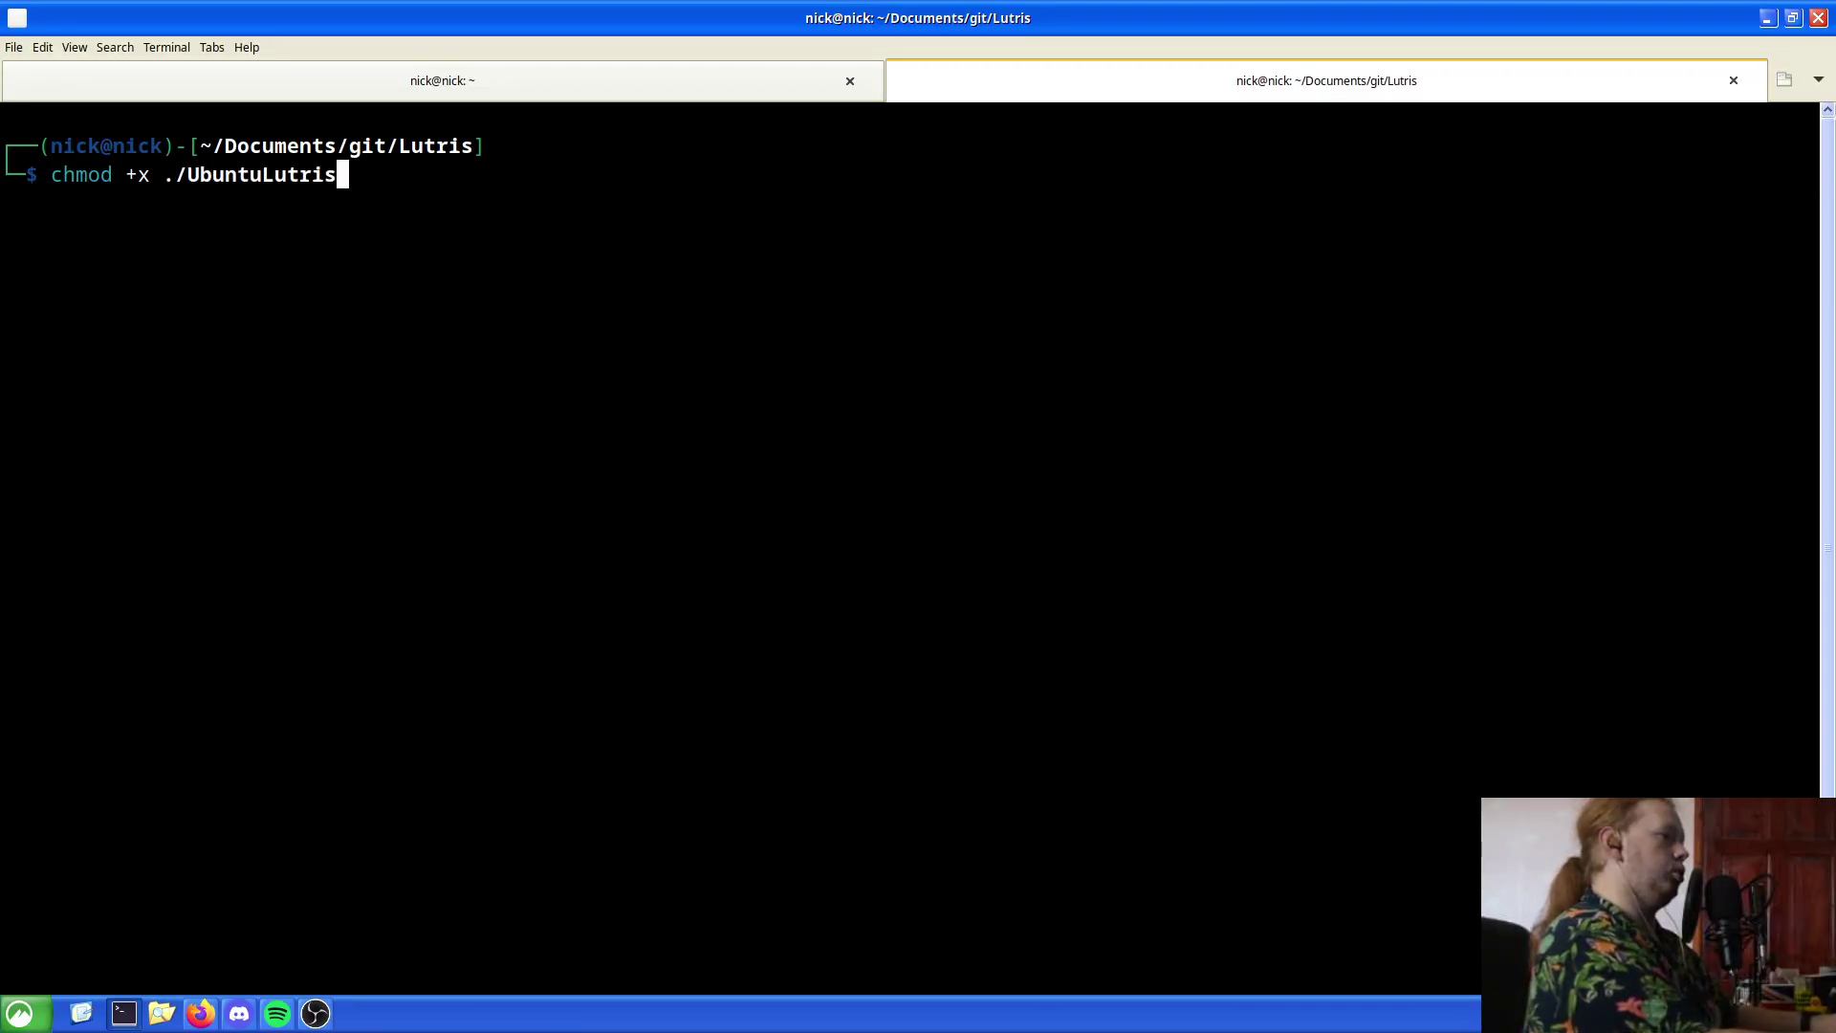
{"action": "type", "text": "U"}
{"action": "key", "text": "Tab"}
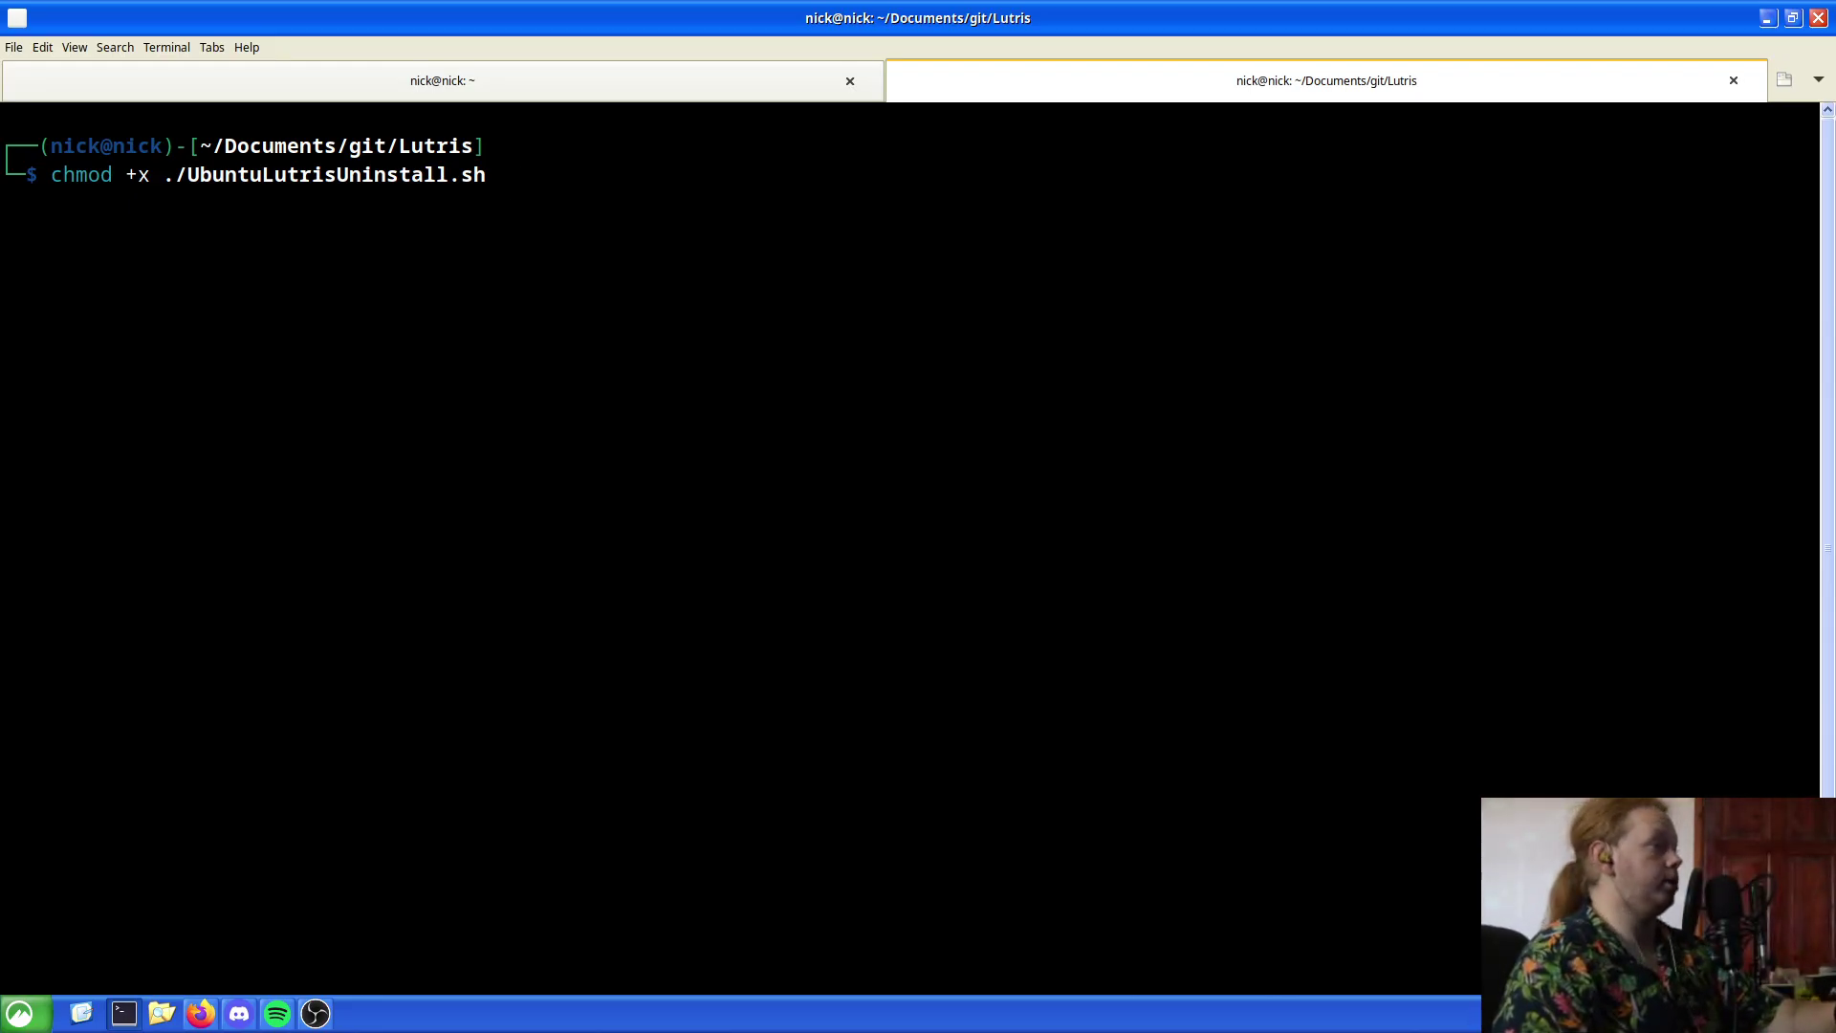
{"action": "key", "text": "Return"}
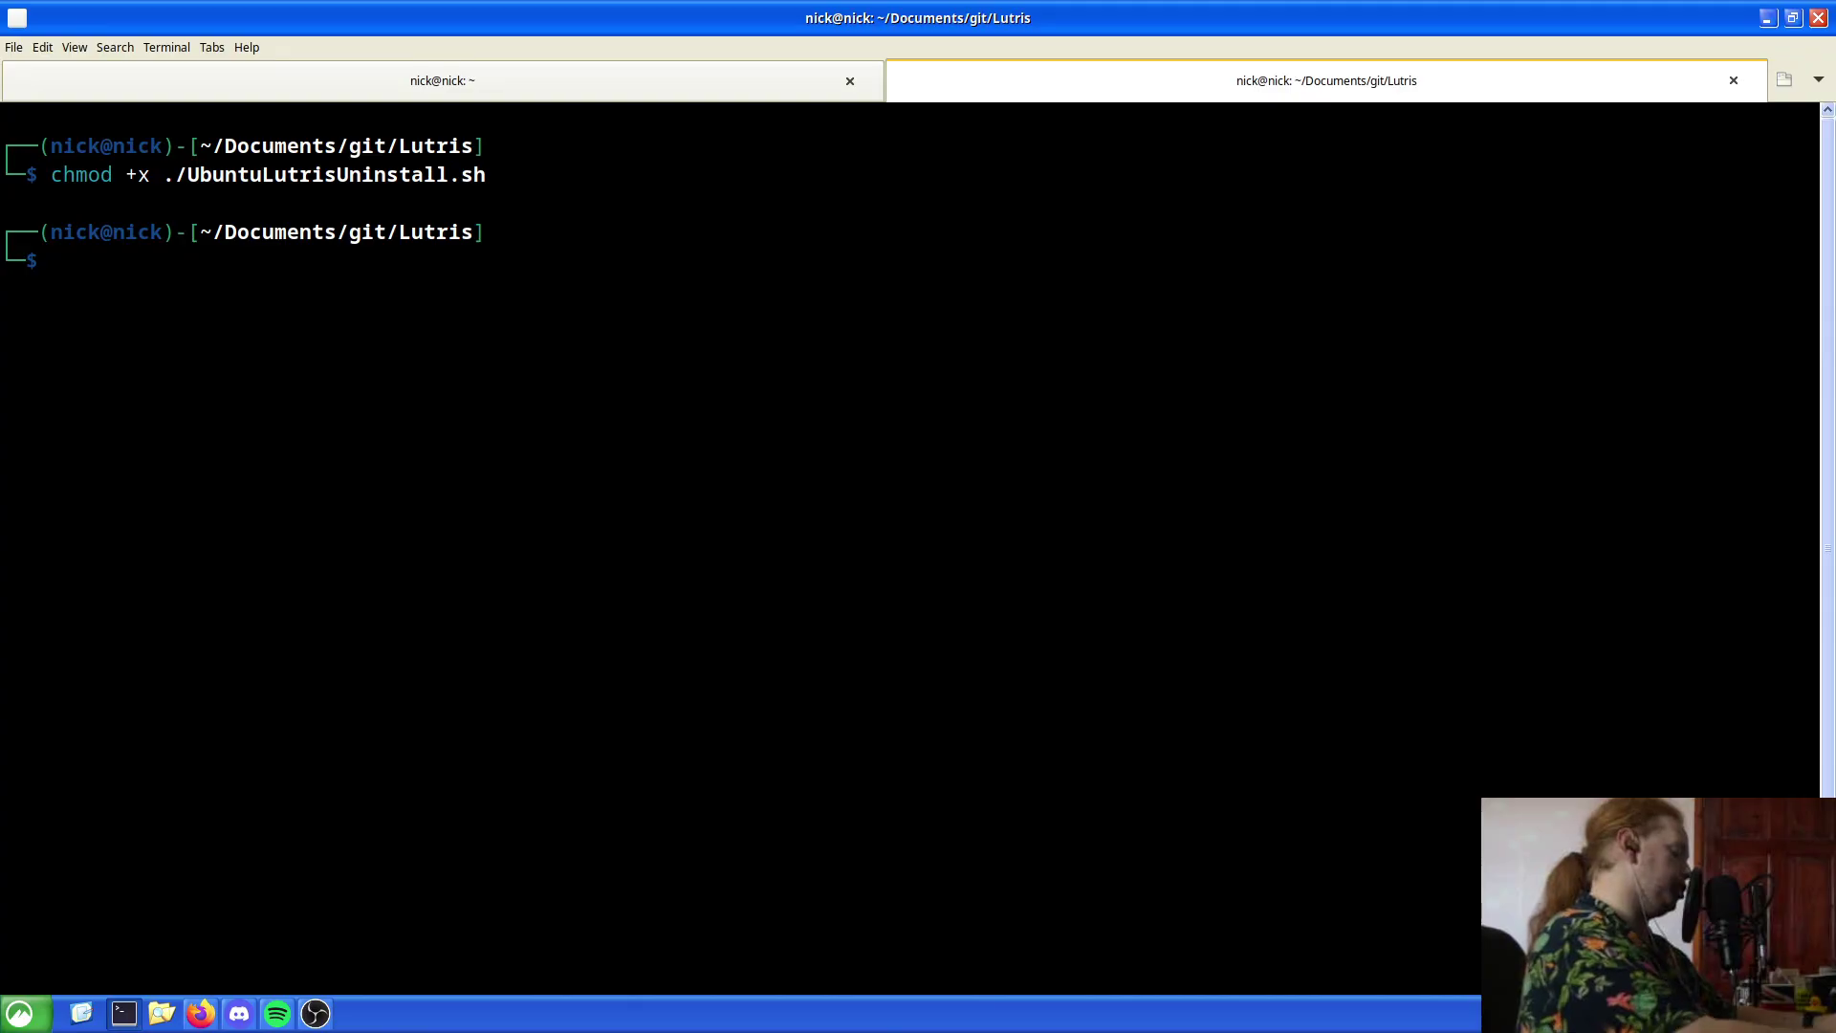
Run ./UbuntuLutrisUninstall.sh with sudo, entering the sudo password
{"action": "type", "text": "sudo ./"}
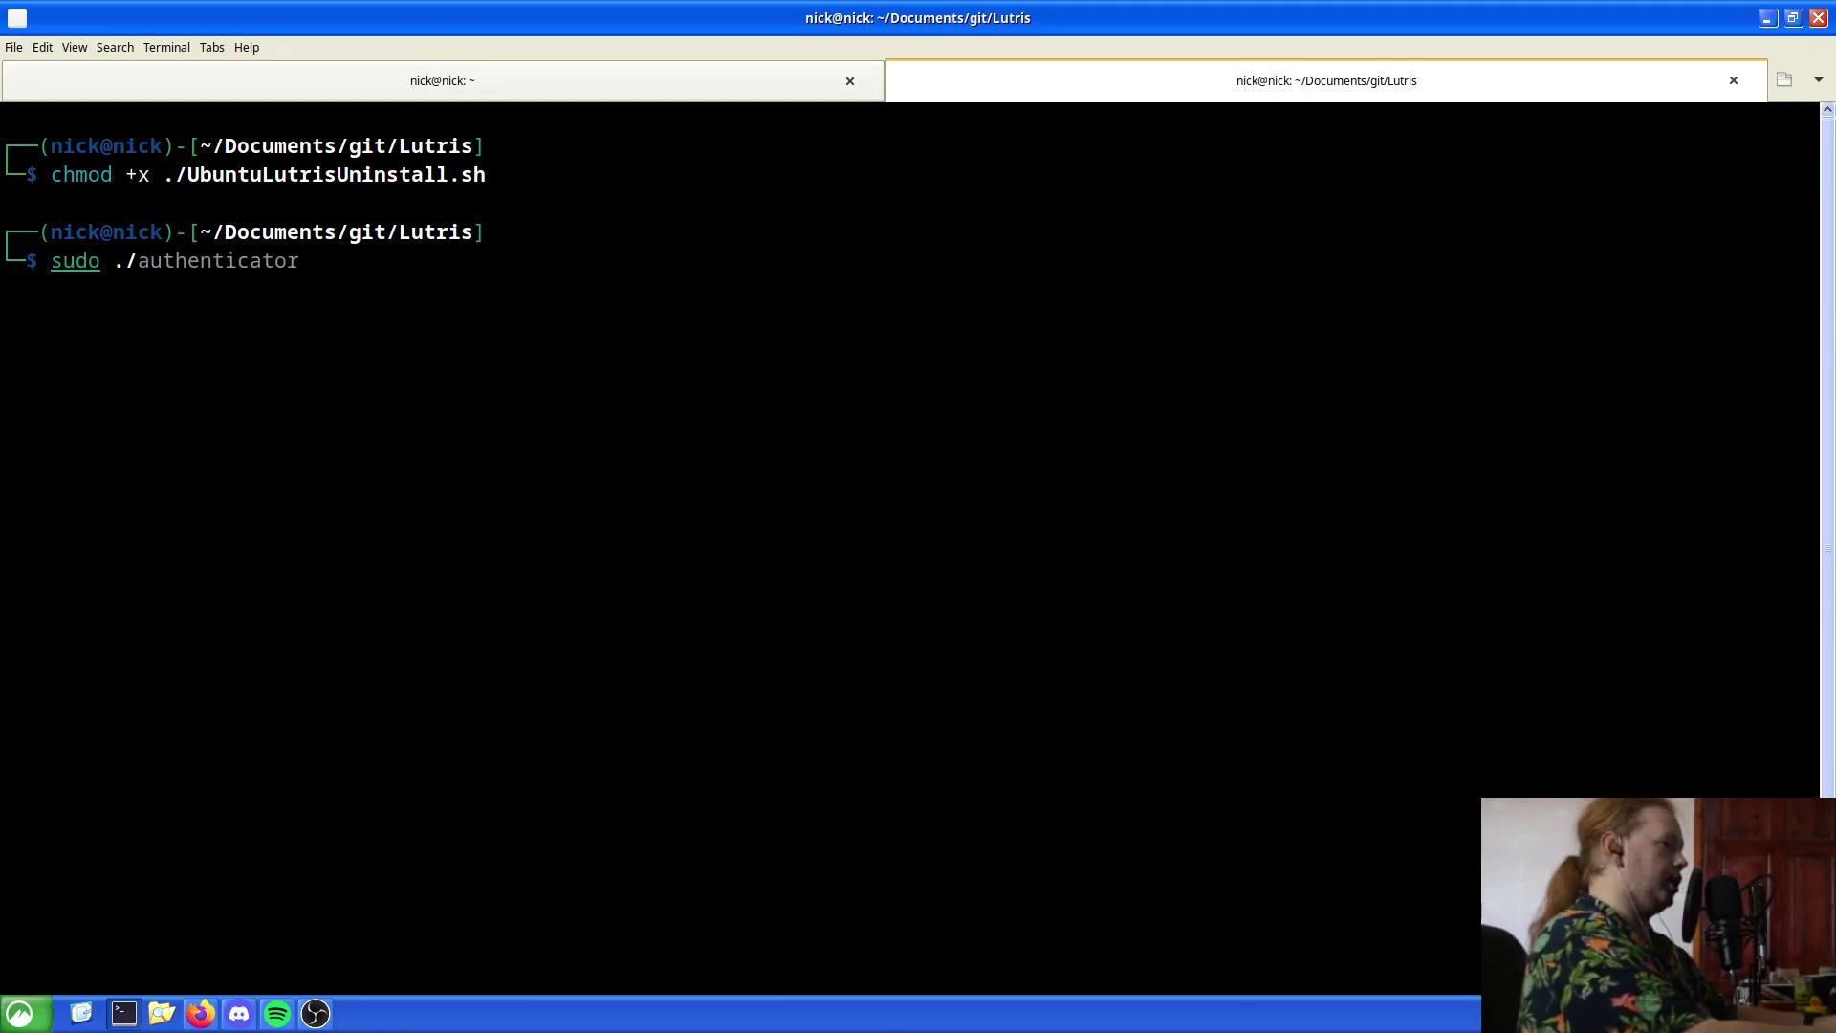
{"action": "type", "text": "U"}
{"action": "key", "text": "Tab"}
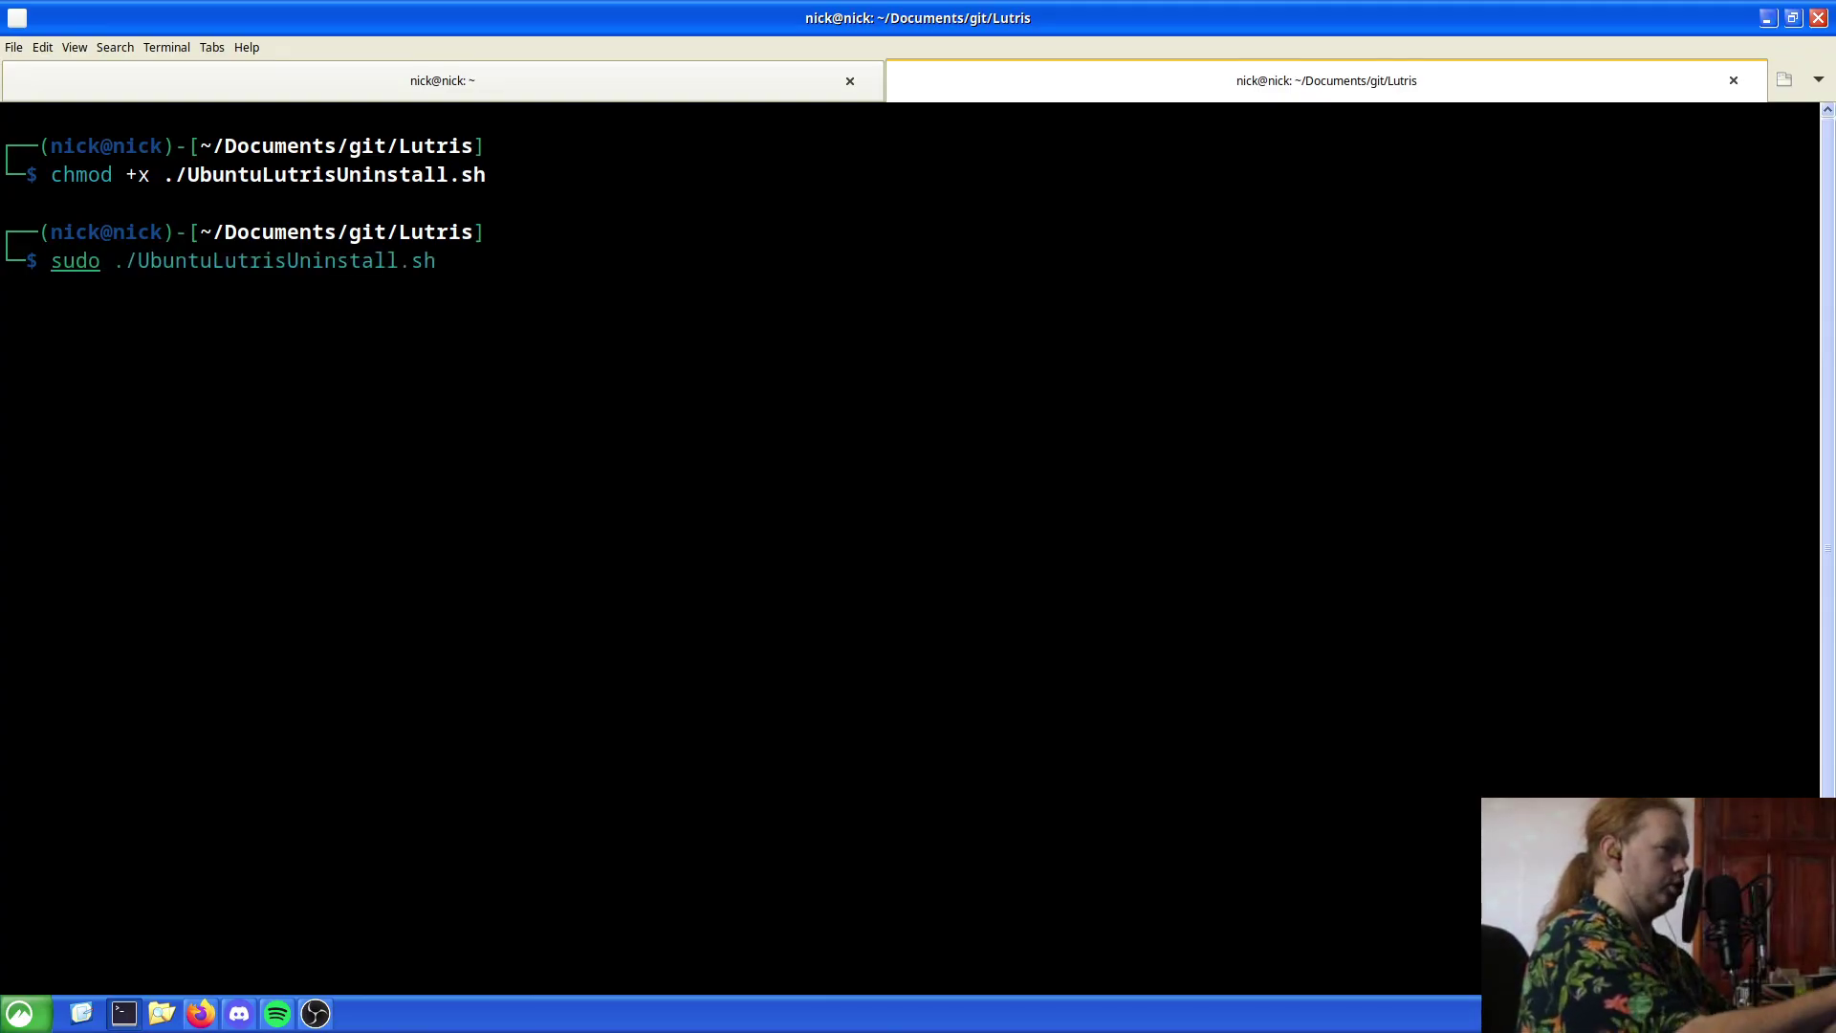
{"action": "key", "text": "Return"}
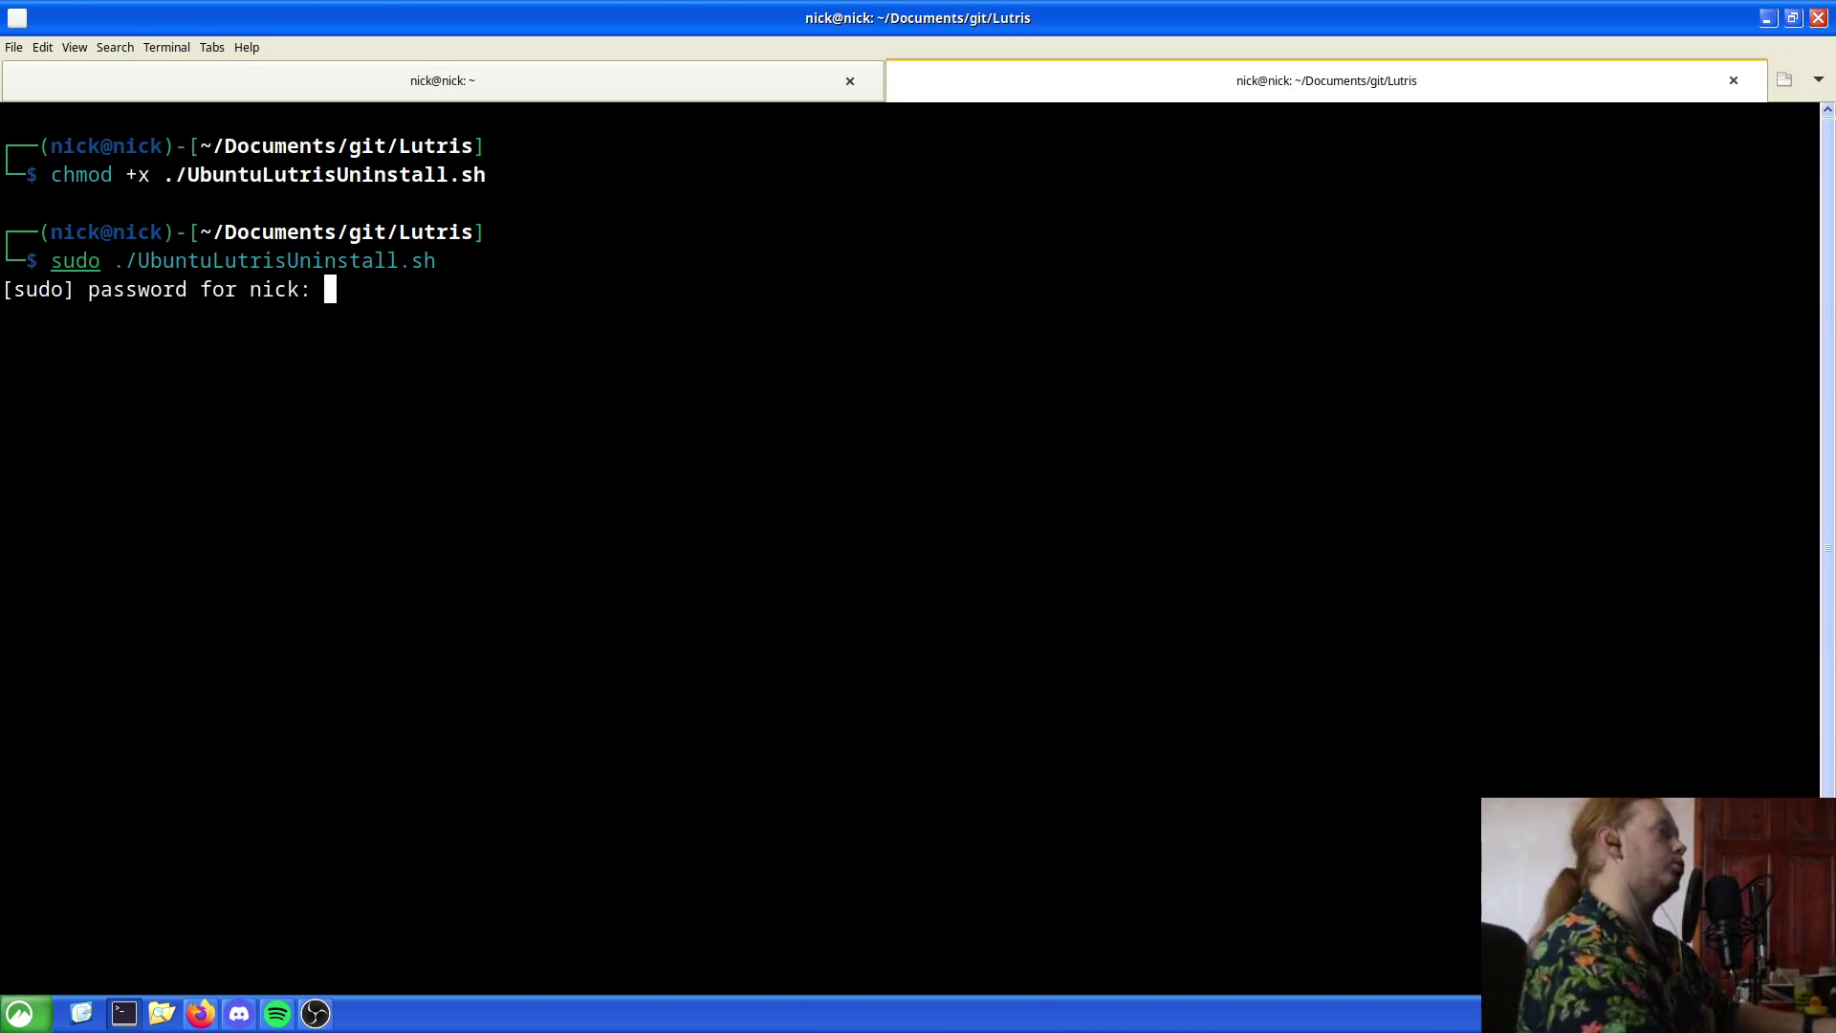
{"action": "key", "text": "Return"}
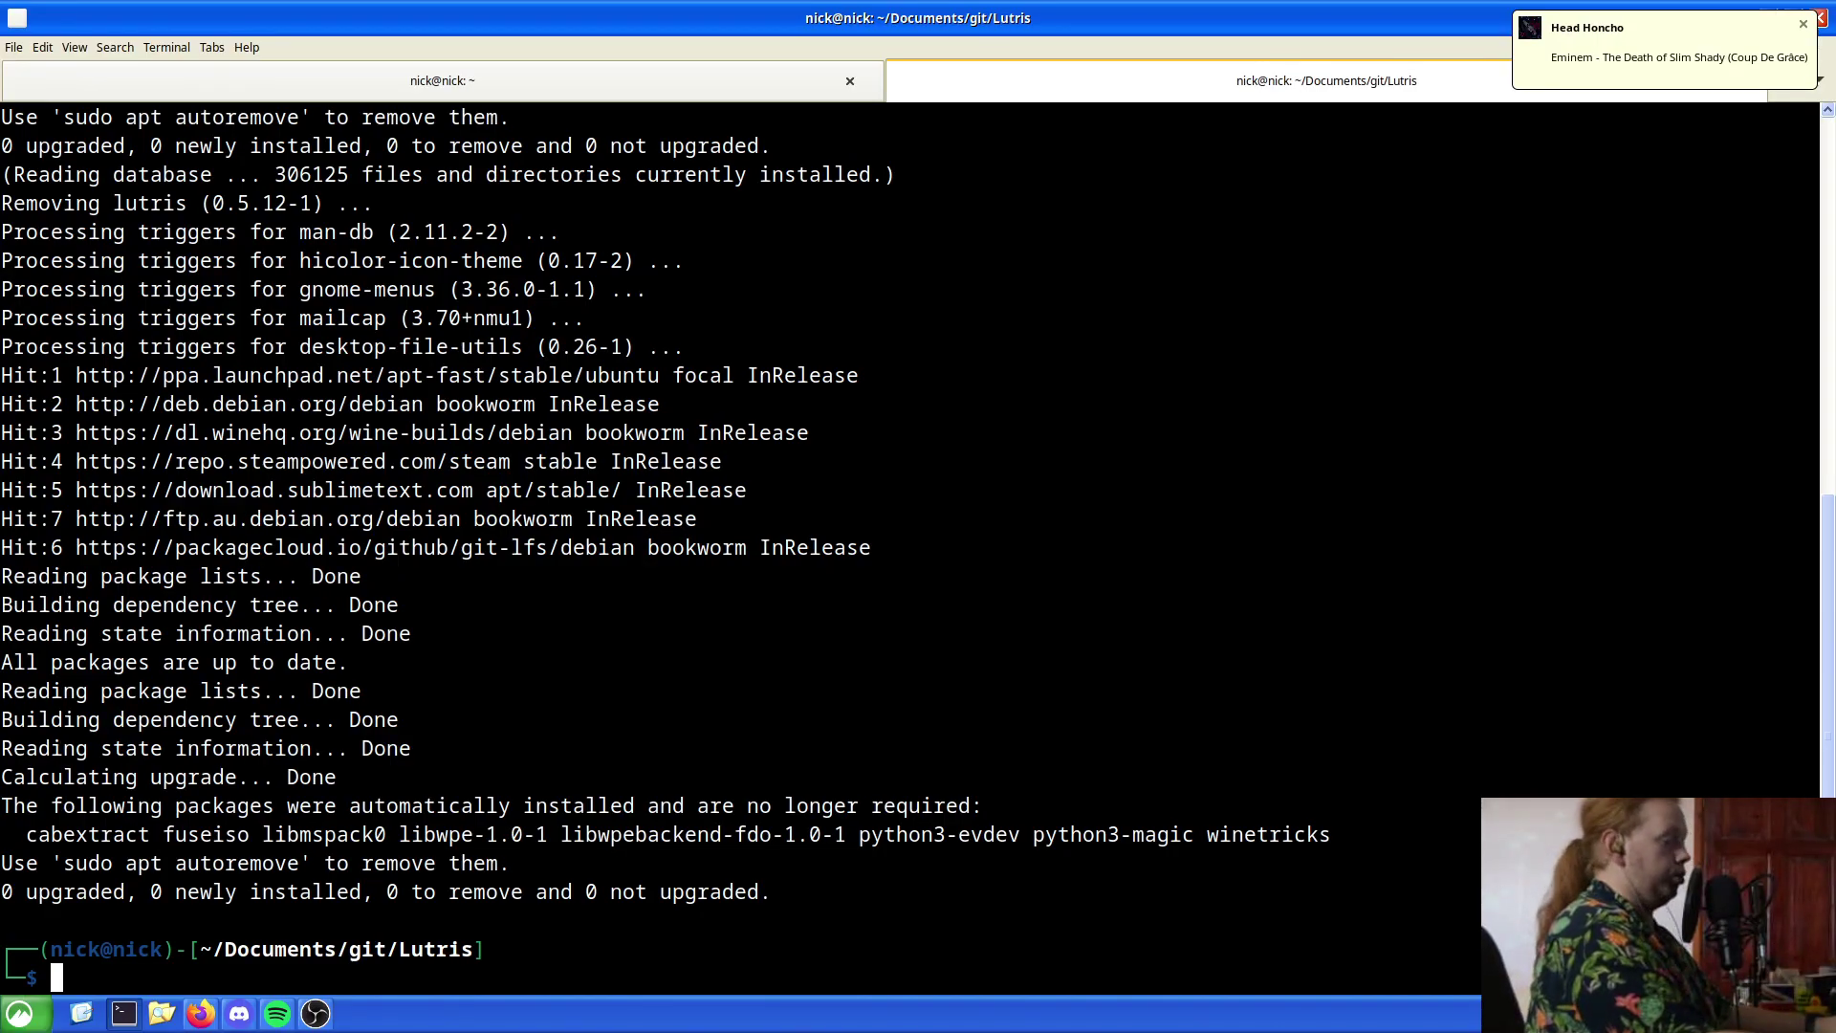
Open UbuntuLutrisInstall.sh in the nano editor
{"action": "type", "text": "nano UbuntuLutrisUninstall.s"}
{"action": "key", "text": "BackSpace"}
{"action": "key", "text": "BackSpace"}
{"action": "key", "text": "BackSpace"}
{"action": "key", "text": "BackSpace"}
{"action": "key", "text": "BackSpace"}
{"action": "key", "text": "BackSpace"}
{"action": "key", "text": "BackSpace"}
{"action": "key", "text": "BackSpace"}
{"action": "key", "text": "BackSpace"}
{"action": "key", "text": "BackSpace"}
{"action": "key", "text": "BackSpace"}
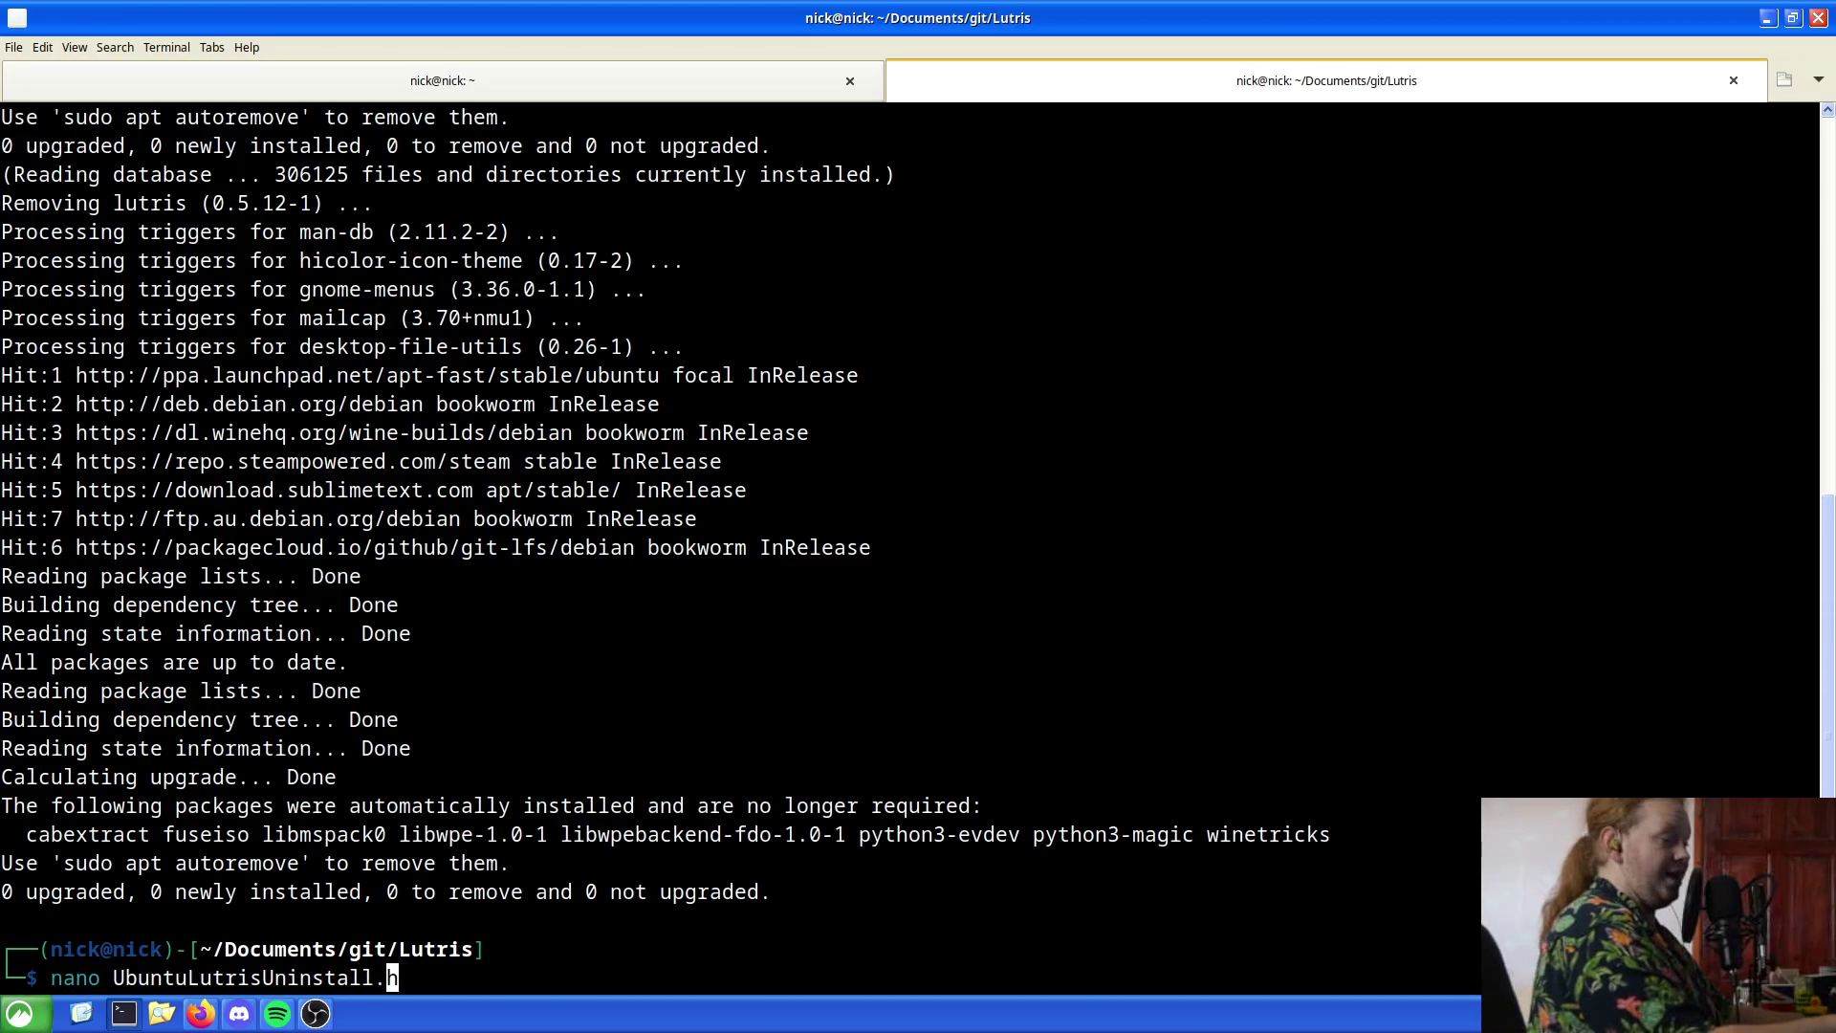
{"action": "type", "text": "In"}
{"action": "key", "text": "Tab"}
{"action": "key", "text": "BackSpace"}
{"action": "key", "text": "BackSpace"}
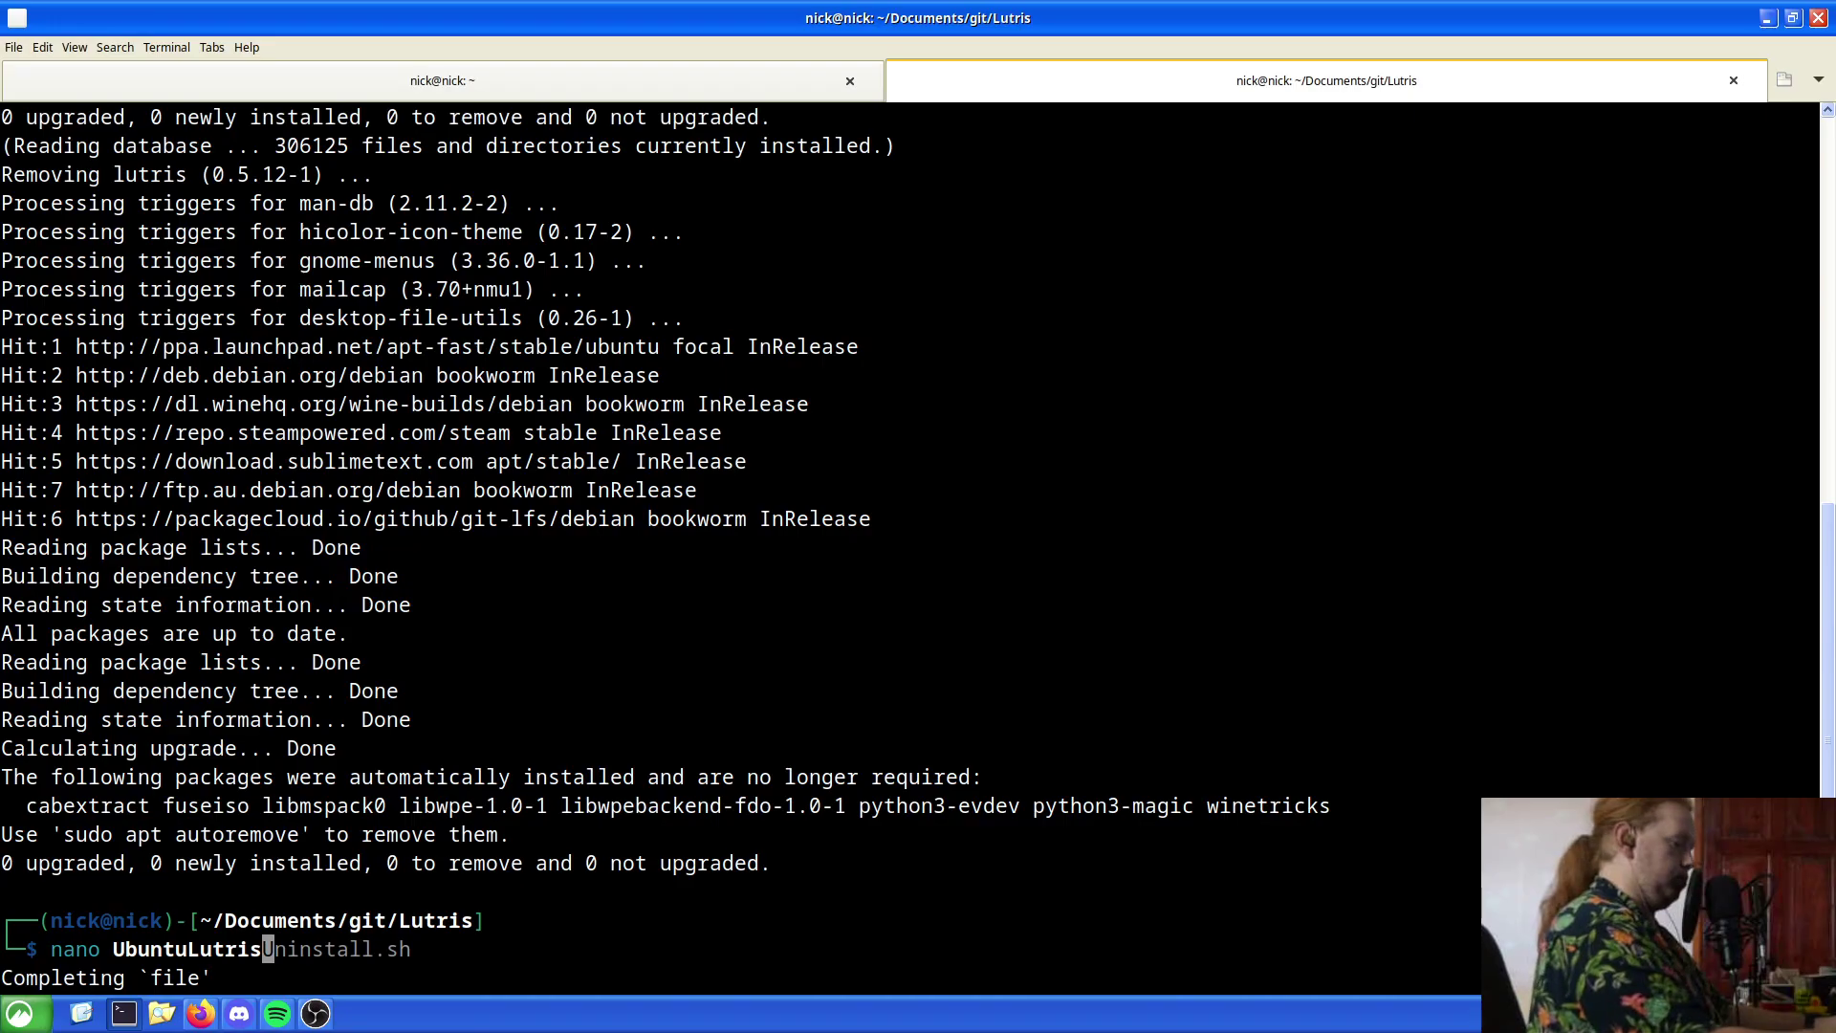
{"action": "type", "text": "In"}
{"action": "key", "text": "Tab"}
{"action": "key", "text": "Return"}
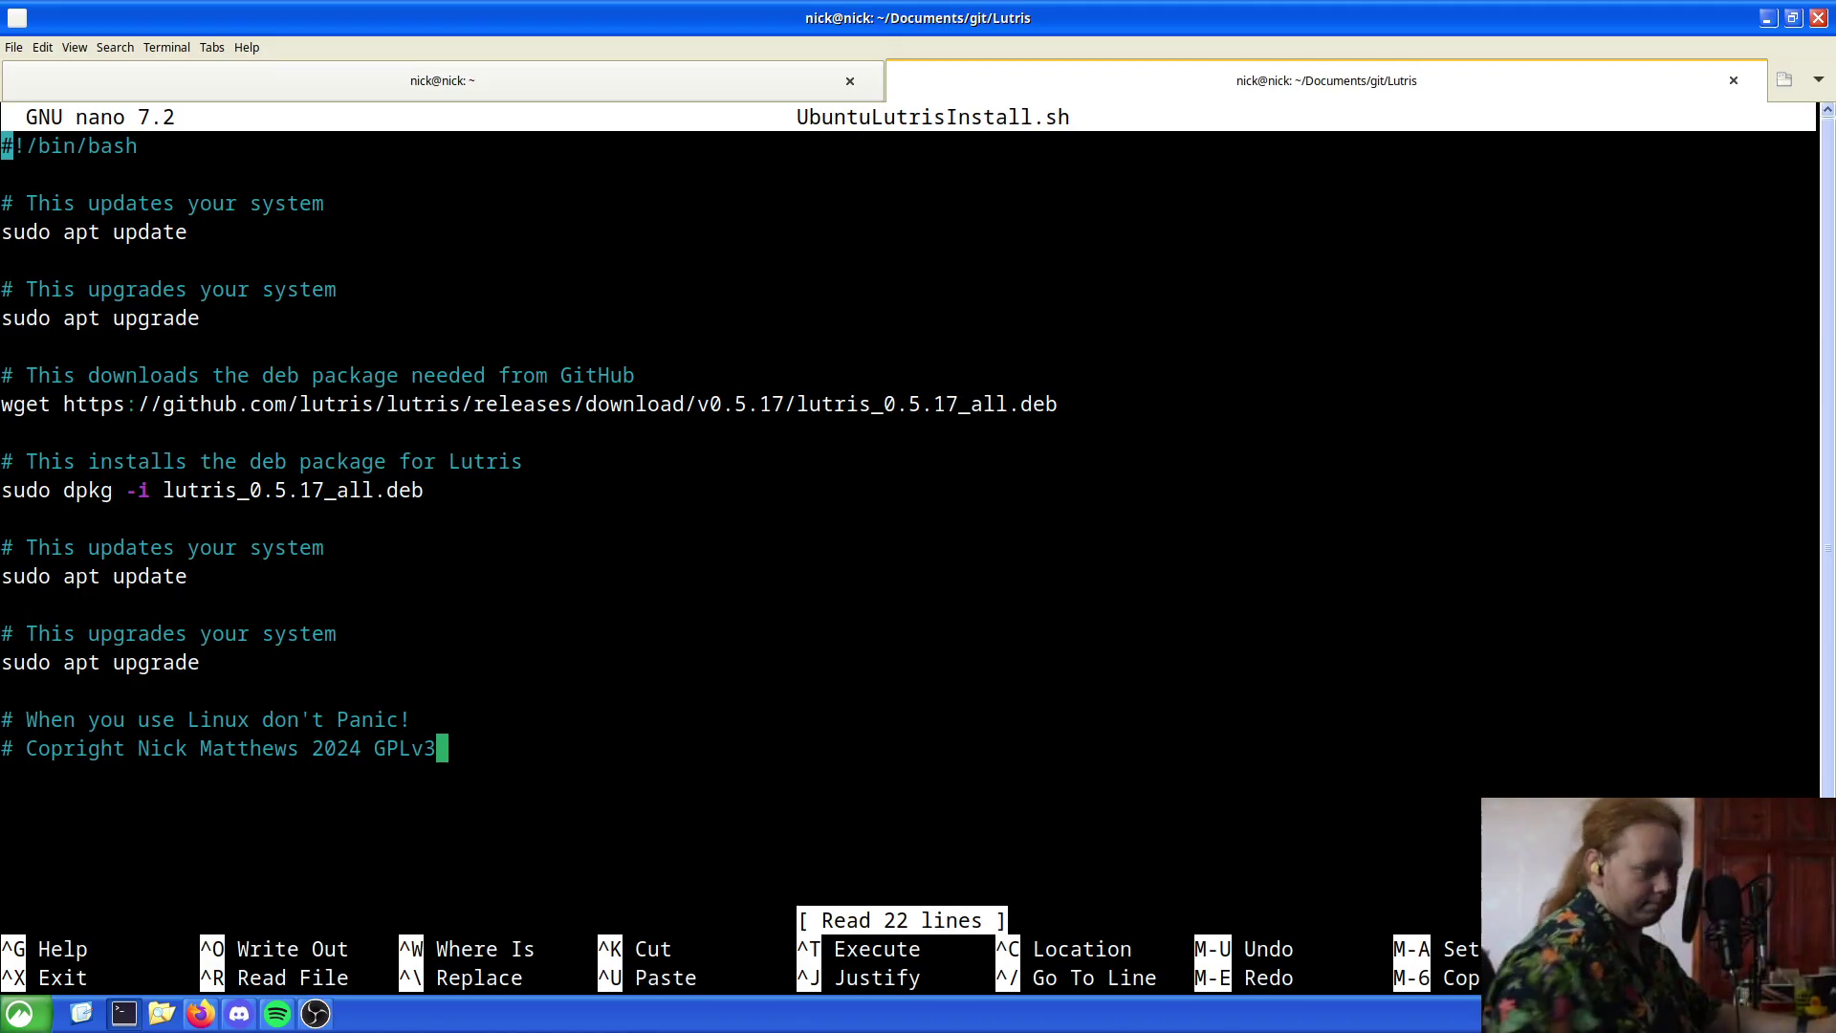
Exit nano and make ./UbuntuLutrisInstall.sh executable with chmod +x
{"action": "key", "text": "ctrl+x"}
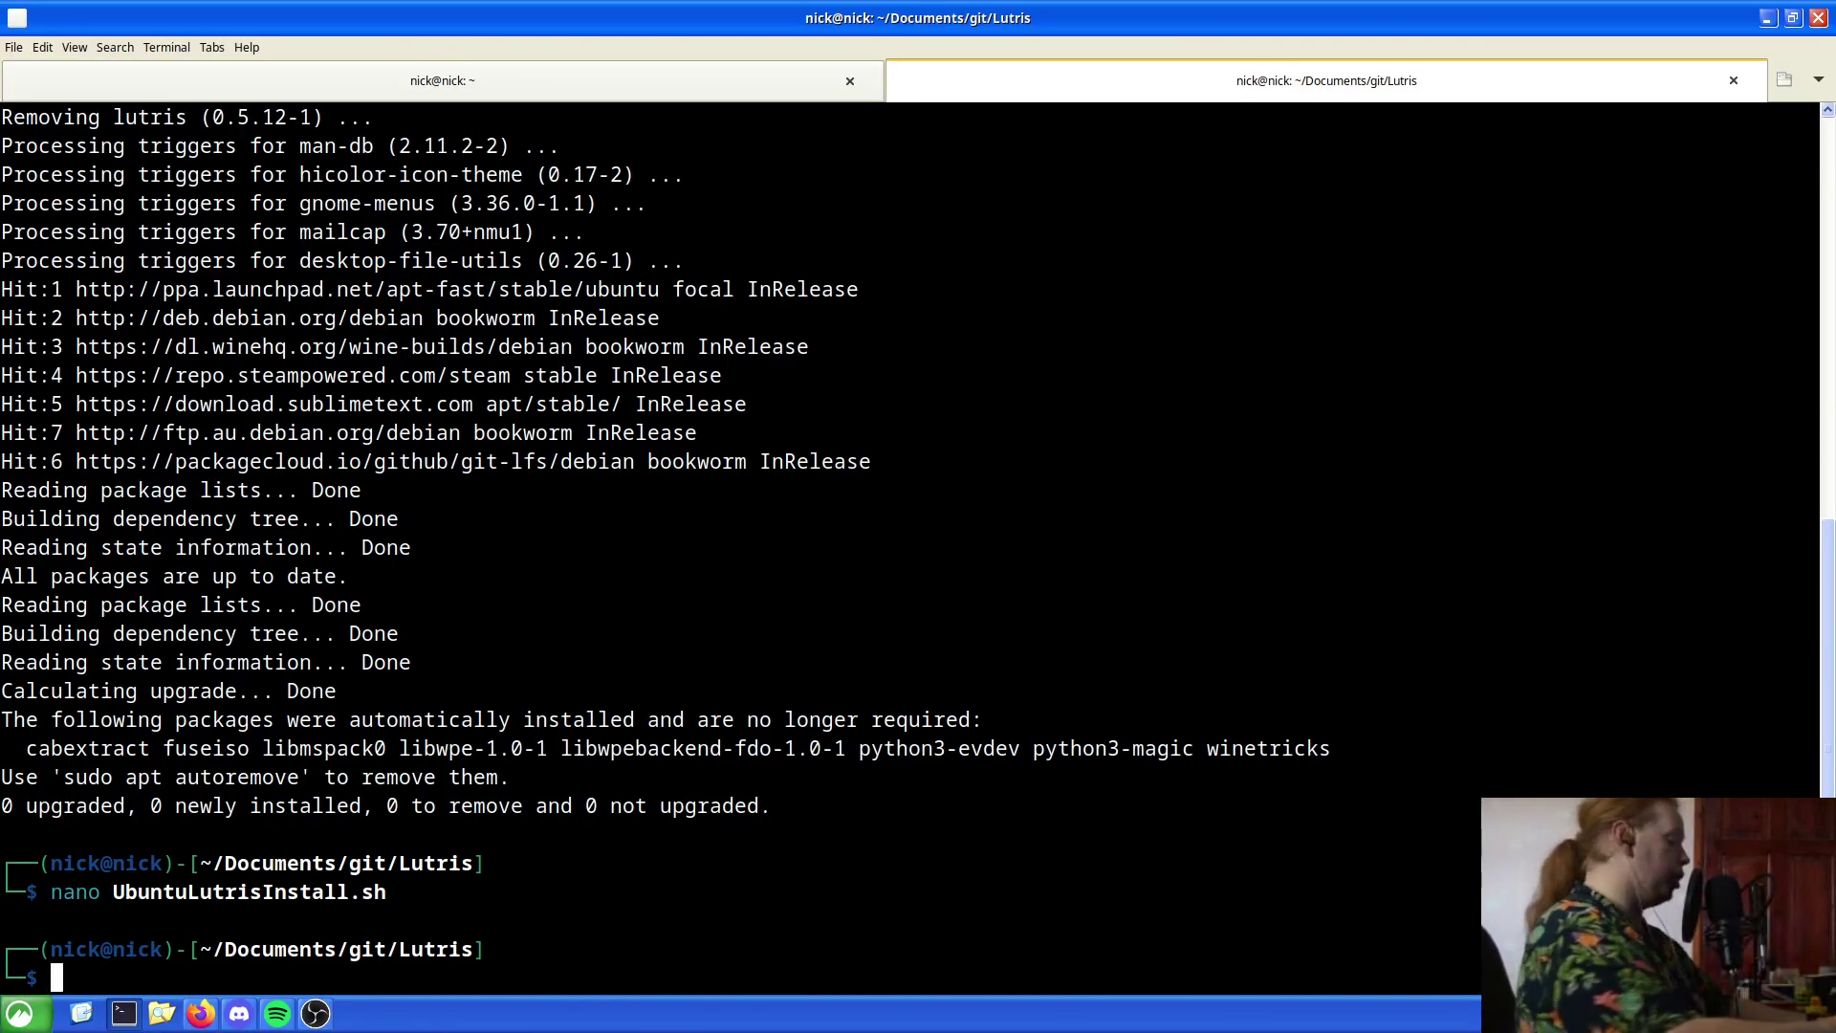
{"action": "type", "text": "chmod"}
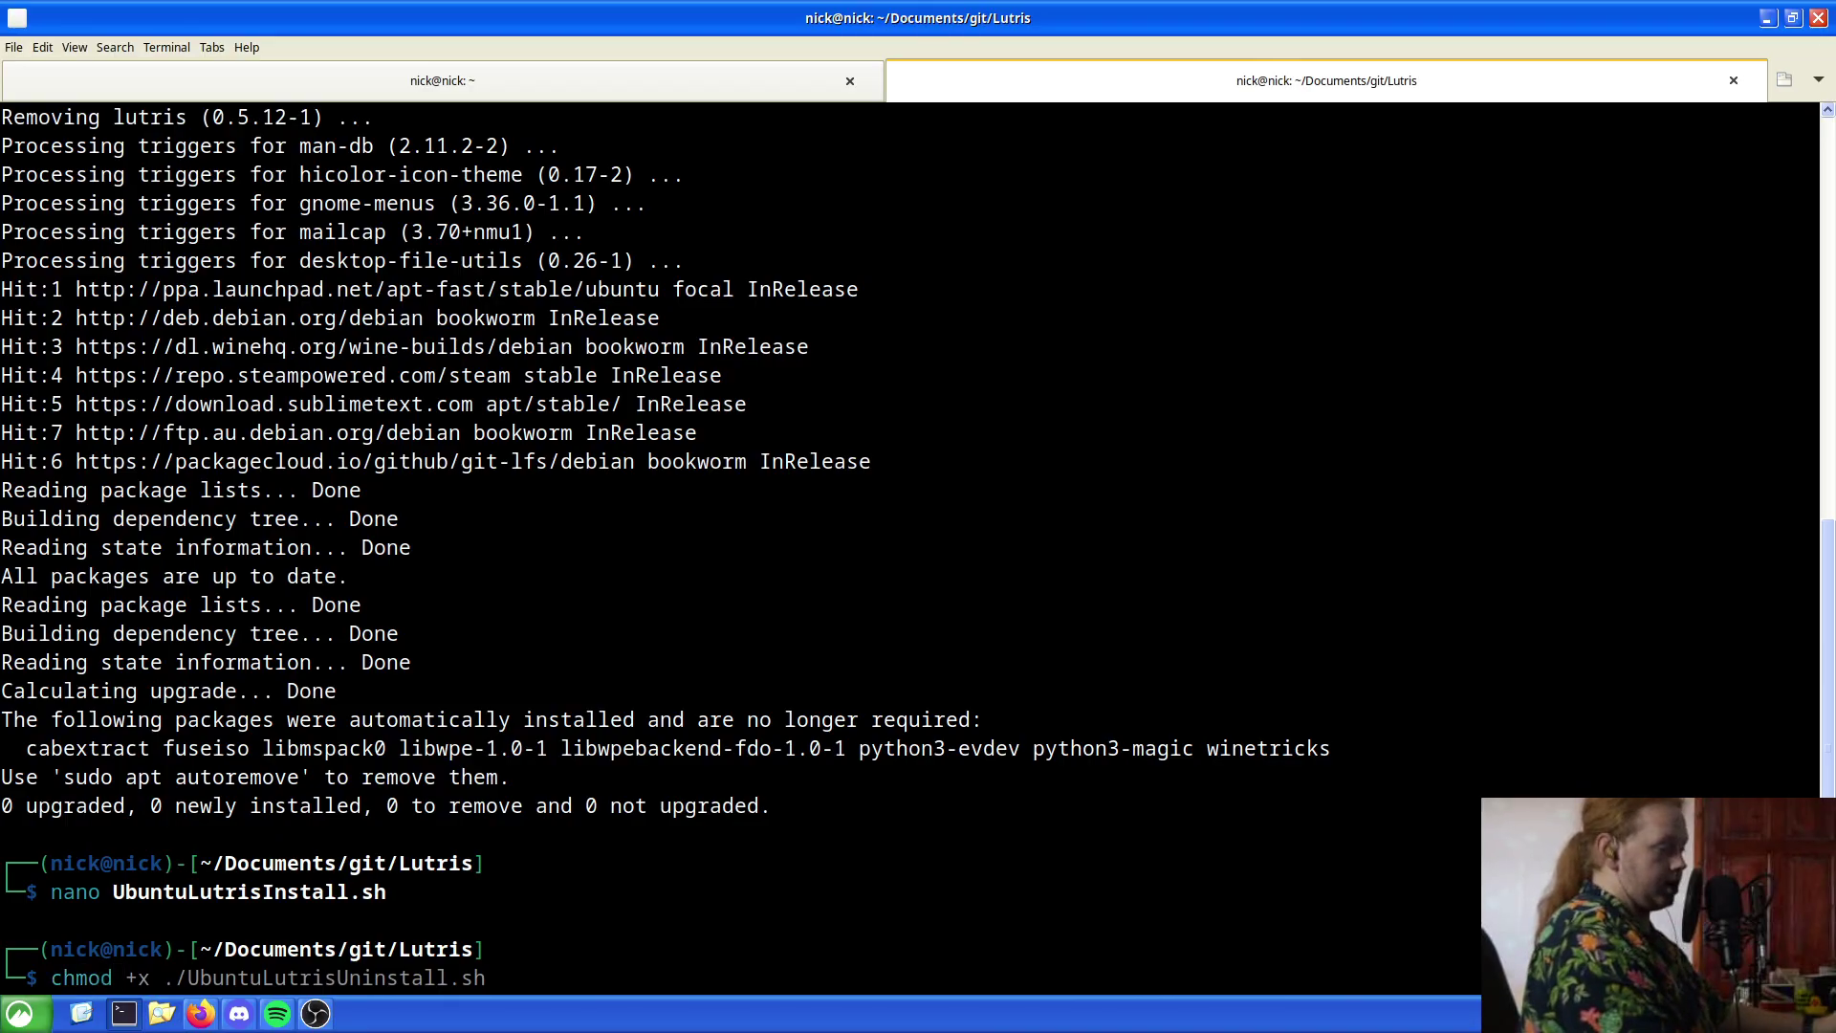
{"action": "type", "text": " +x "}
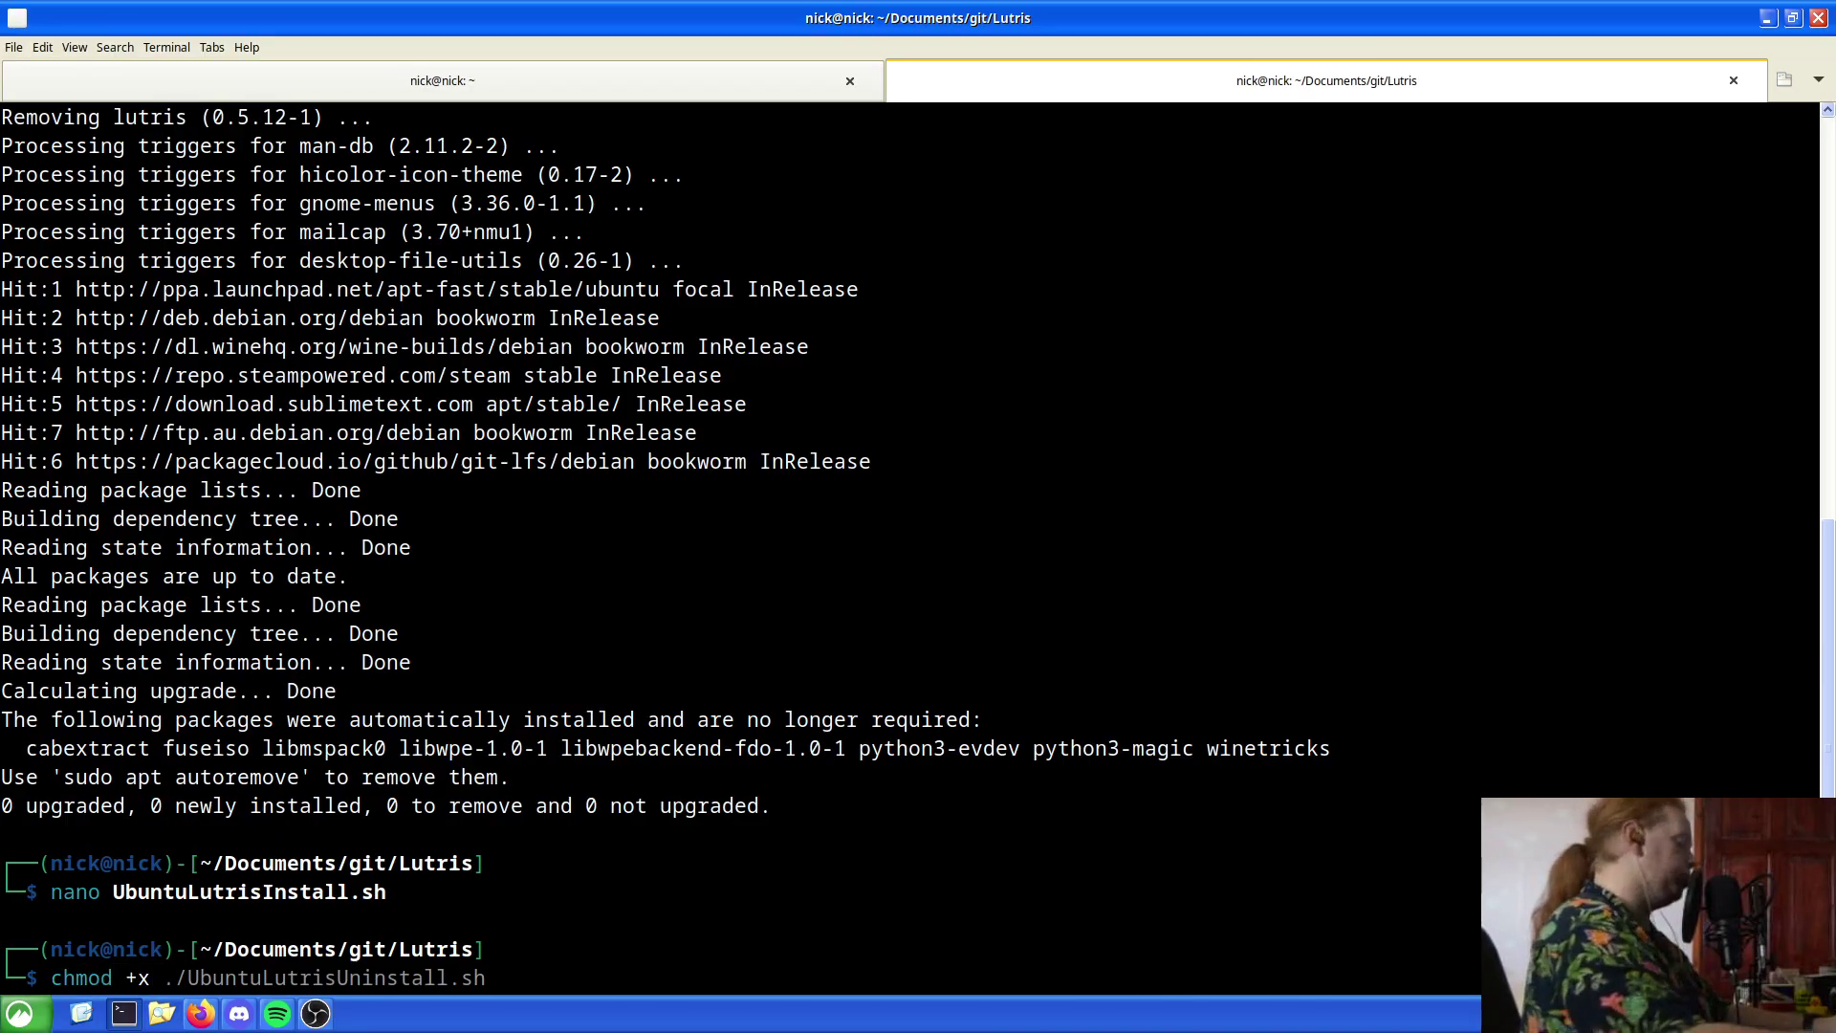
{"action": "type", "text": "./Ubu"}
{"action": "key", "text": "Tab"}
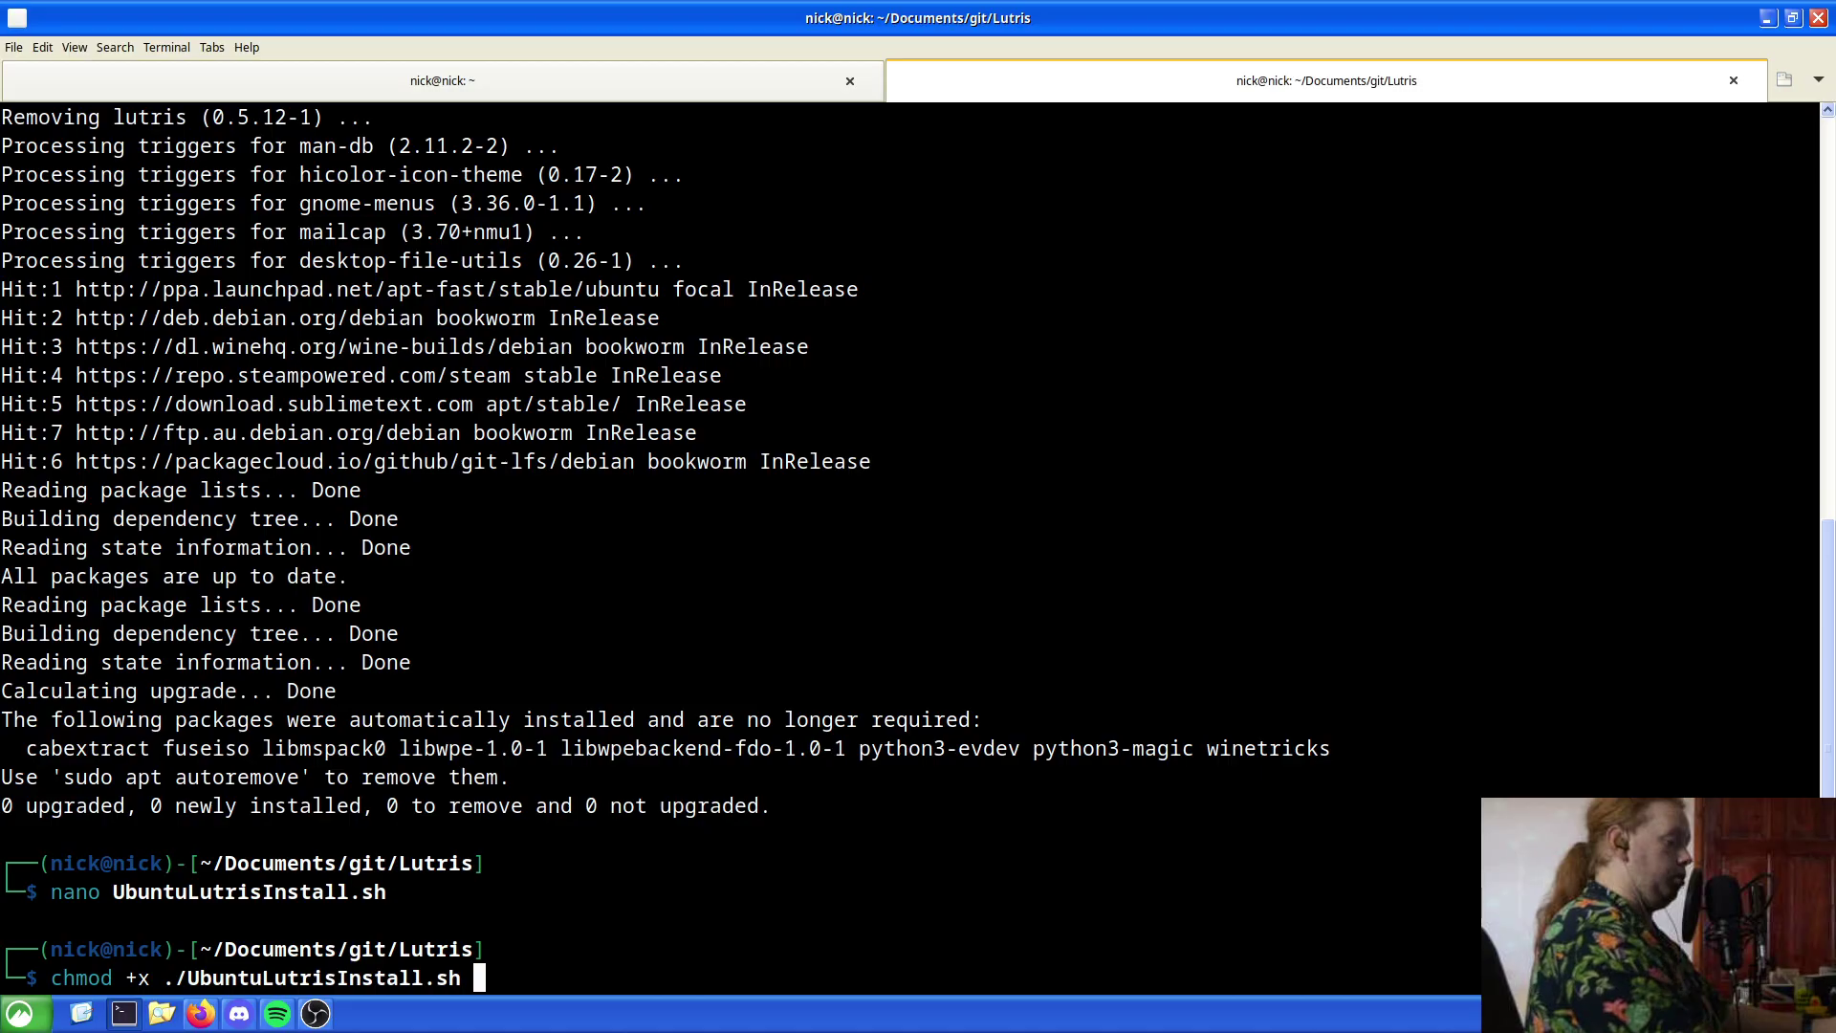
{"action": "key", "text": "Return"}
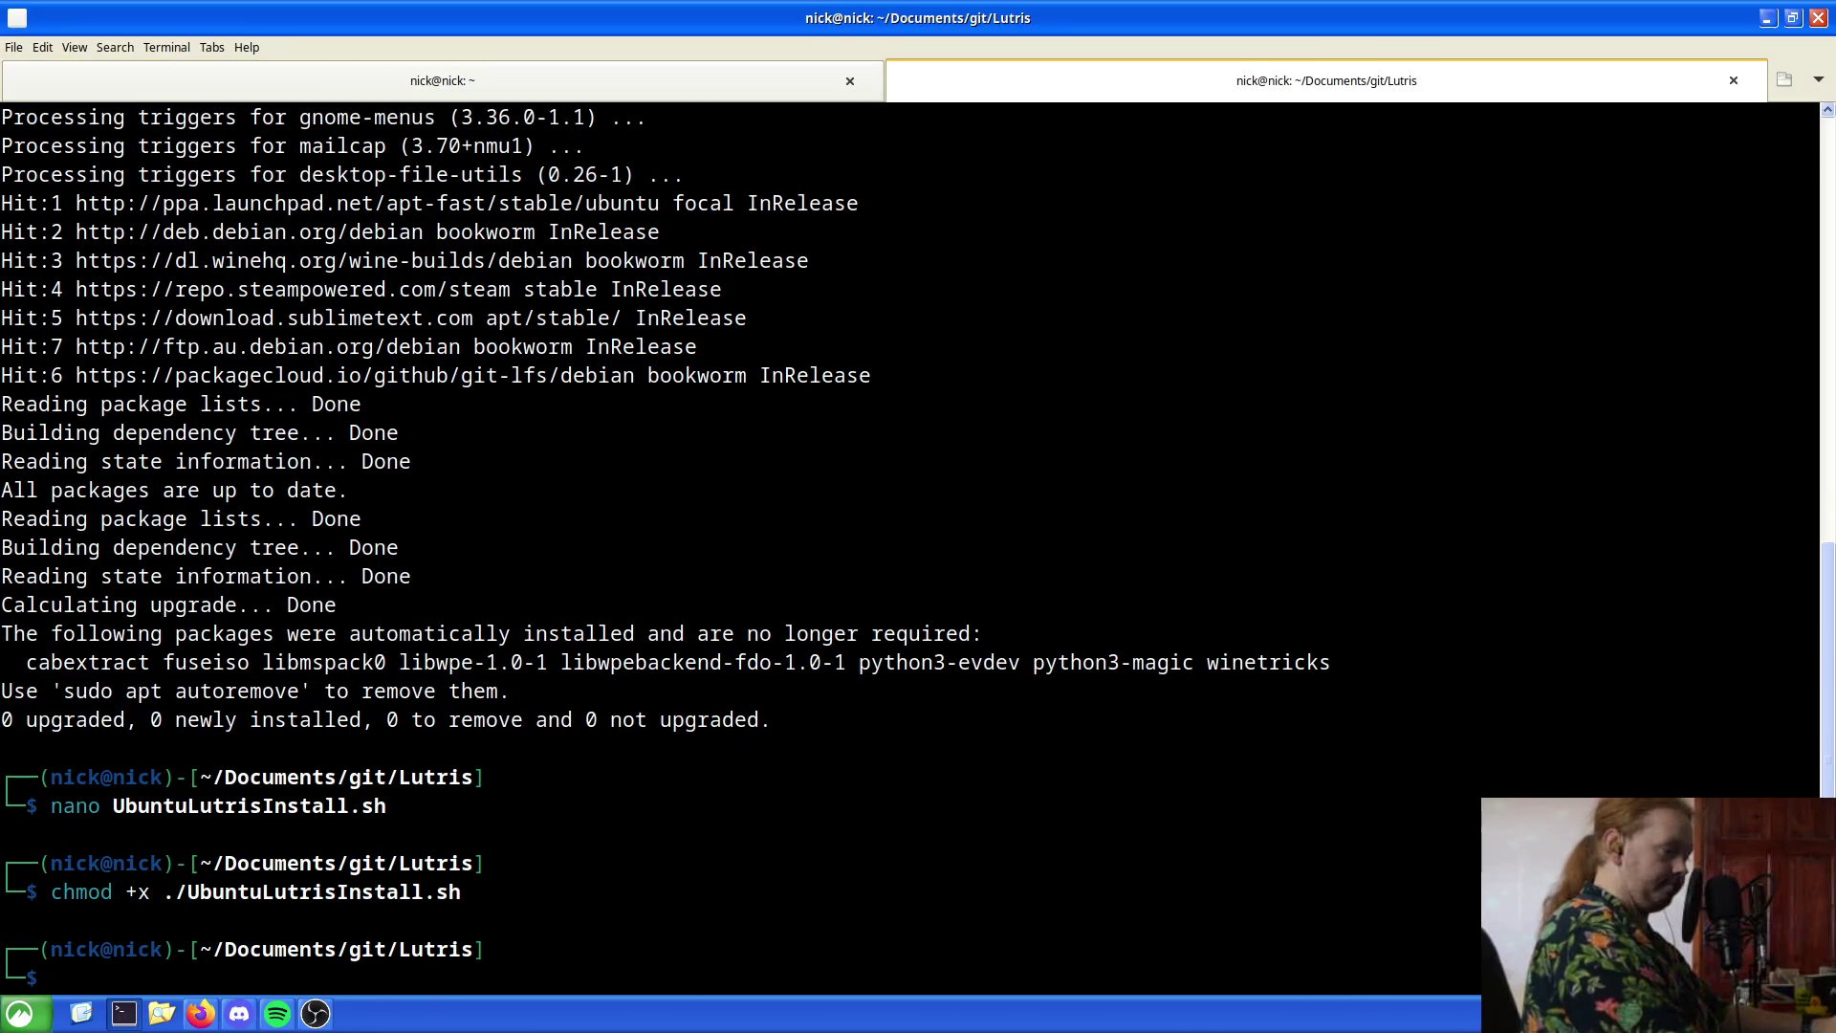
Clear the terminal and run ./UbuntuLutrisInstall.sh with sudo
{"action": "type", "text": "c"}
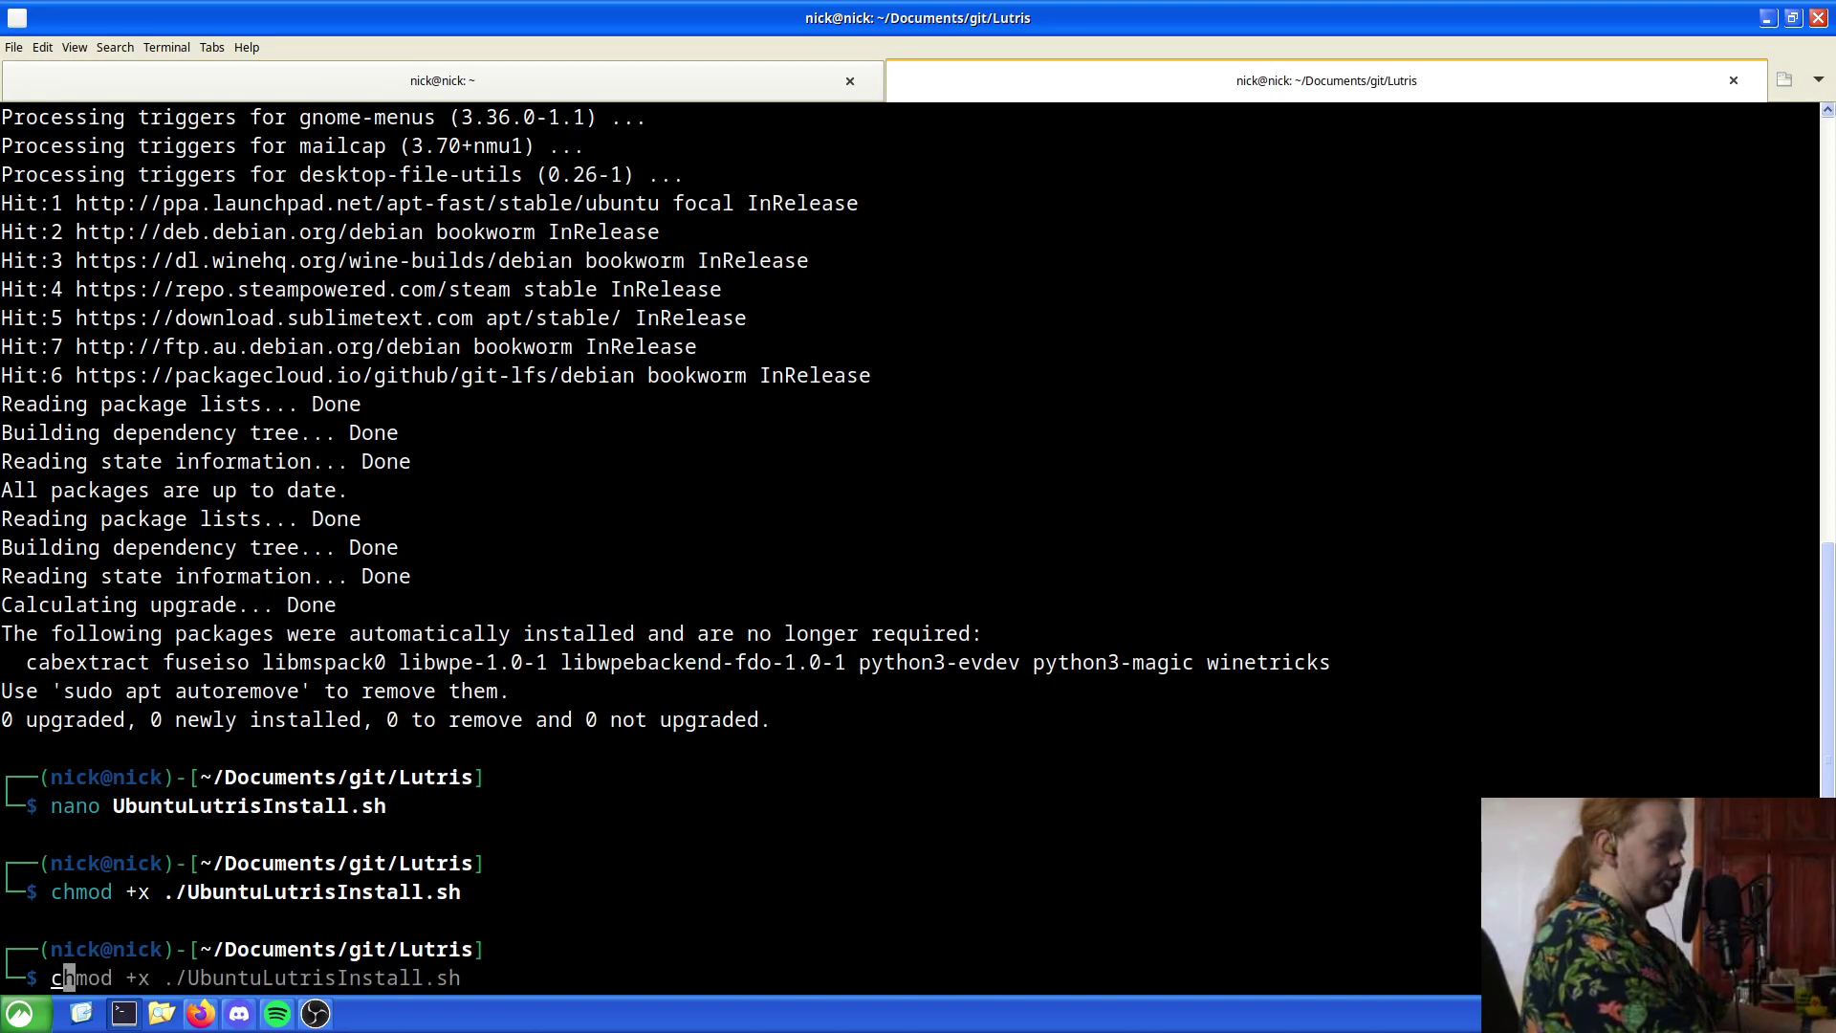
{"action": "type", "text": "lear"}
{"action": "key", "text": "Return"}
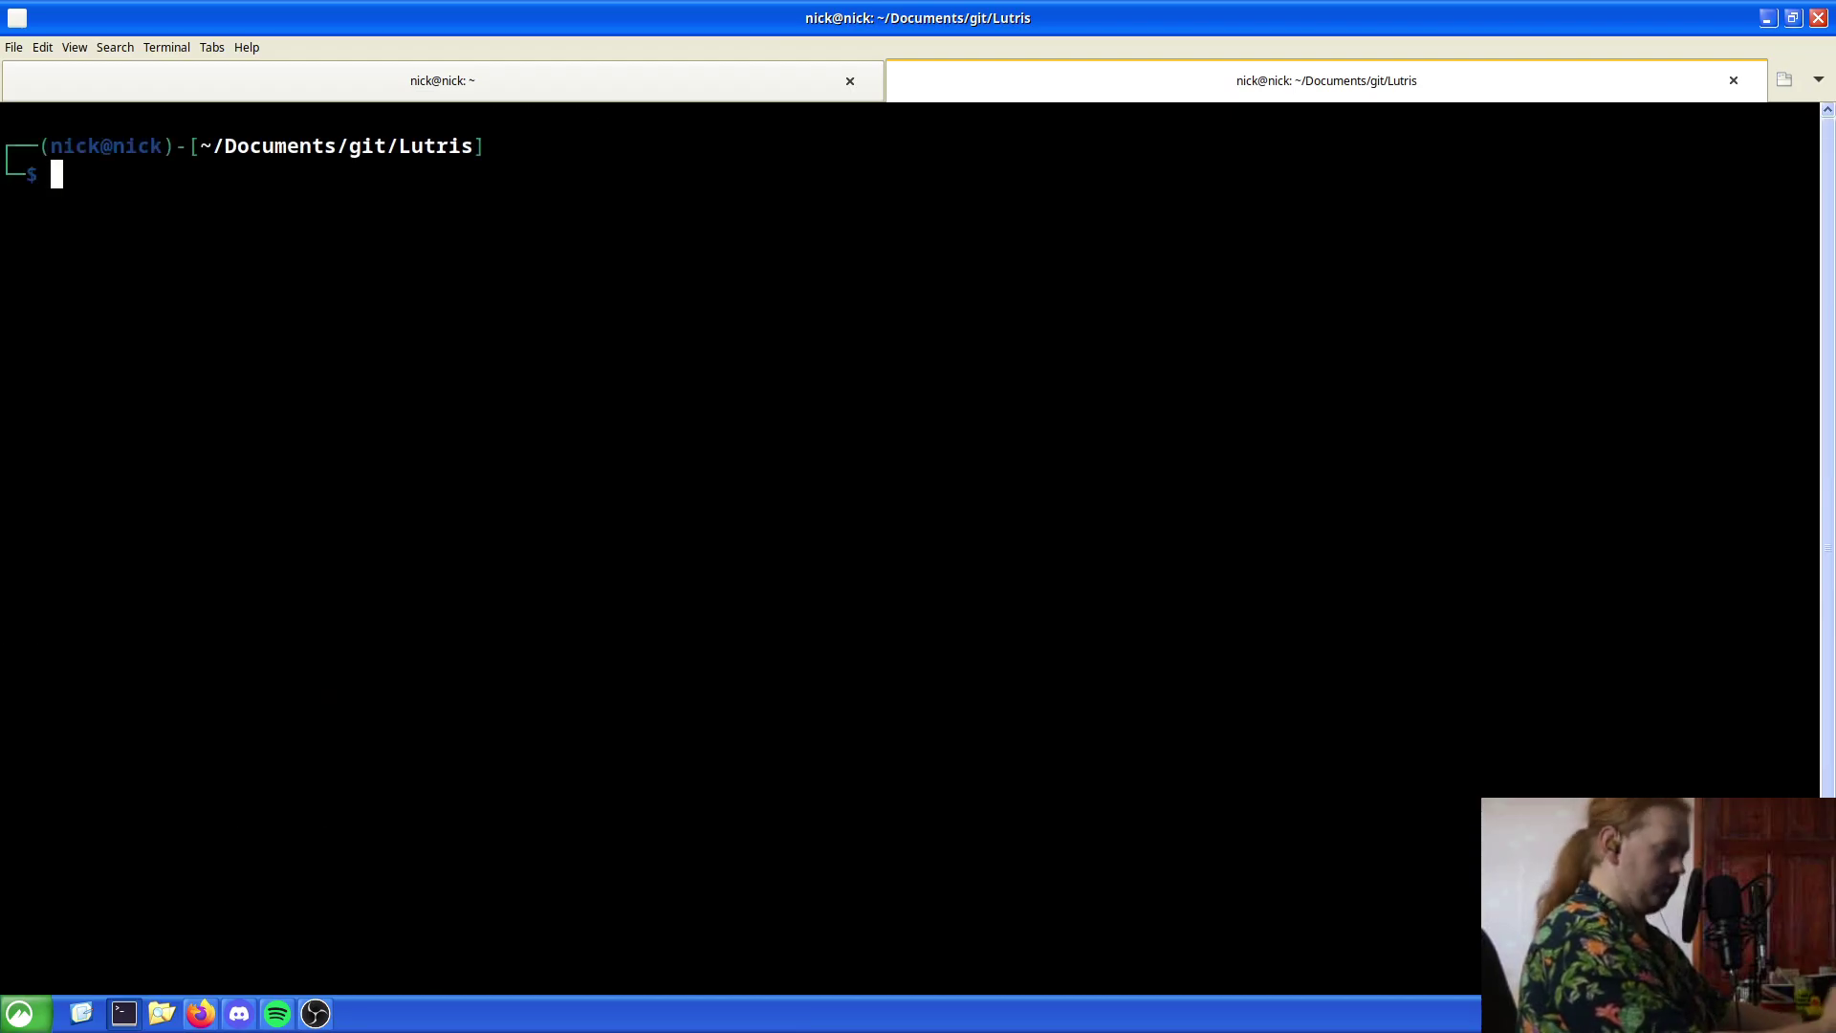
{"action": "type", "text": "sudo ."}
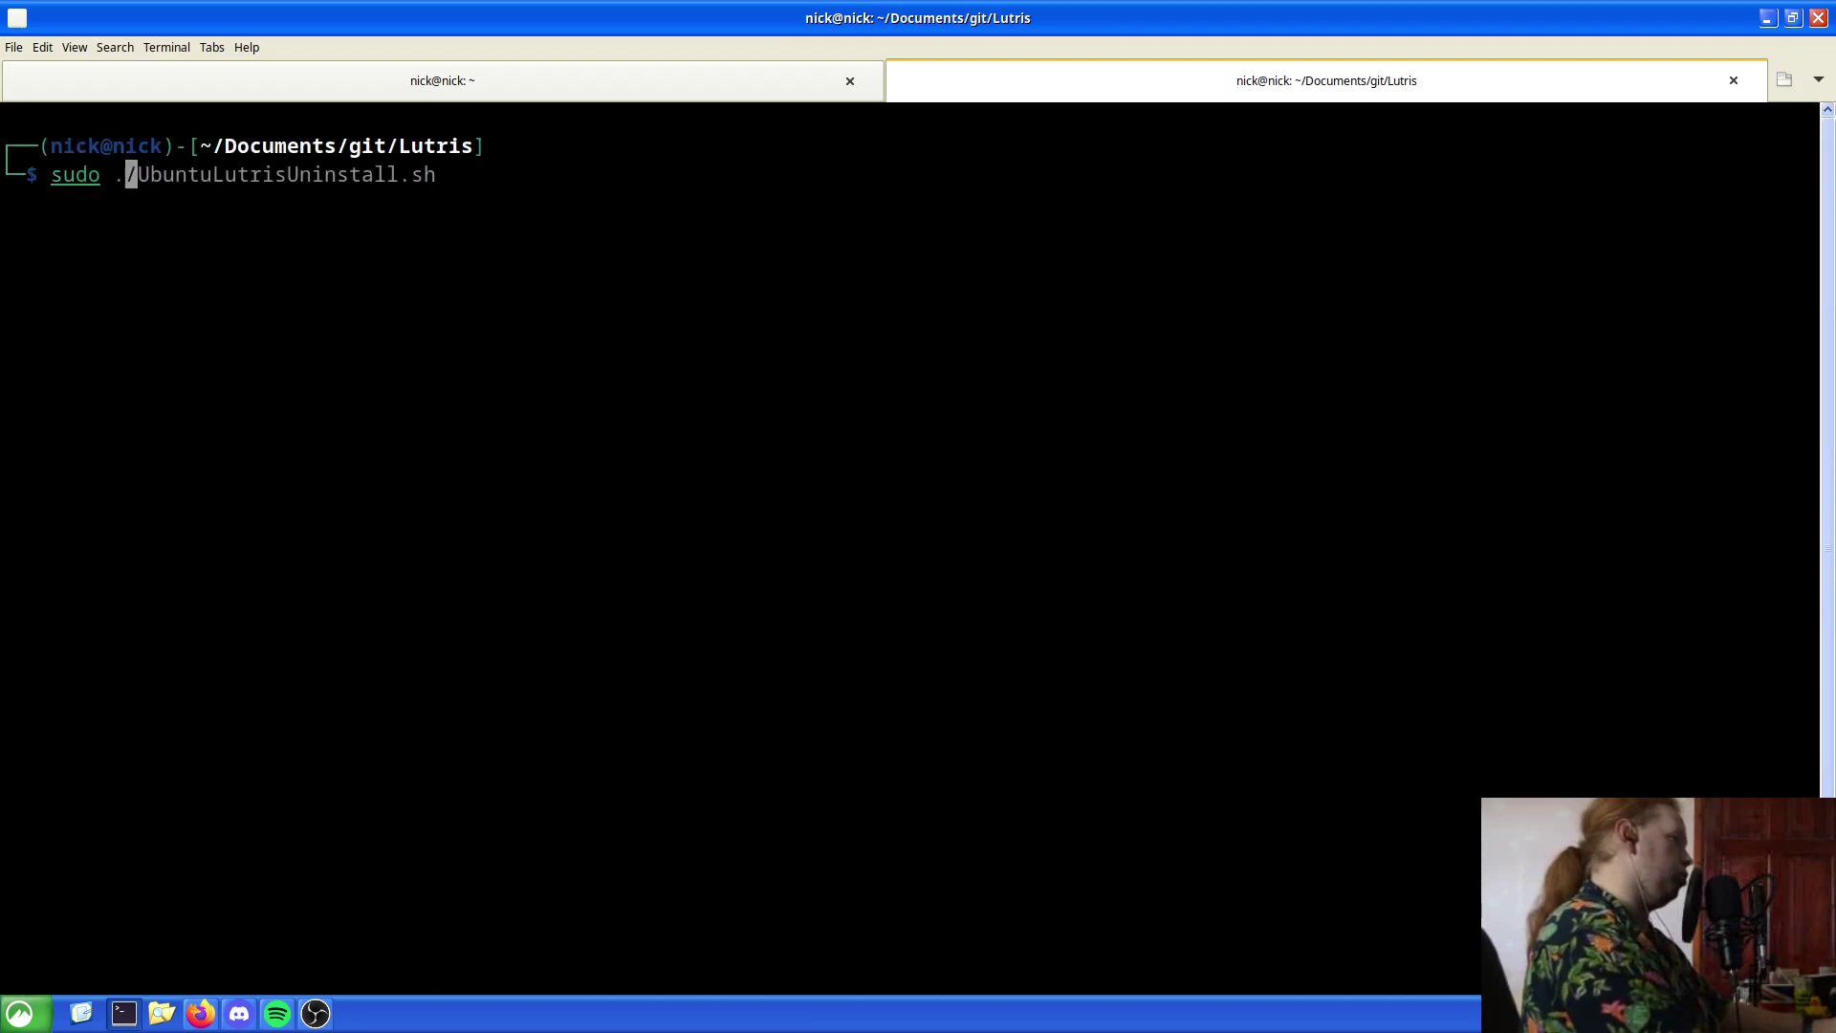
{"action": "type", "text": "/UbuntuLutrisI"}
{"action": "key", "text": "Tab"}
{"action": "key", "text": "Return"}
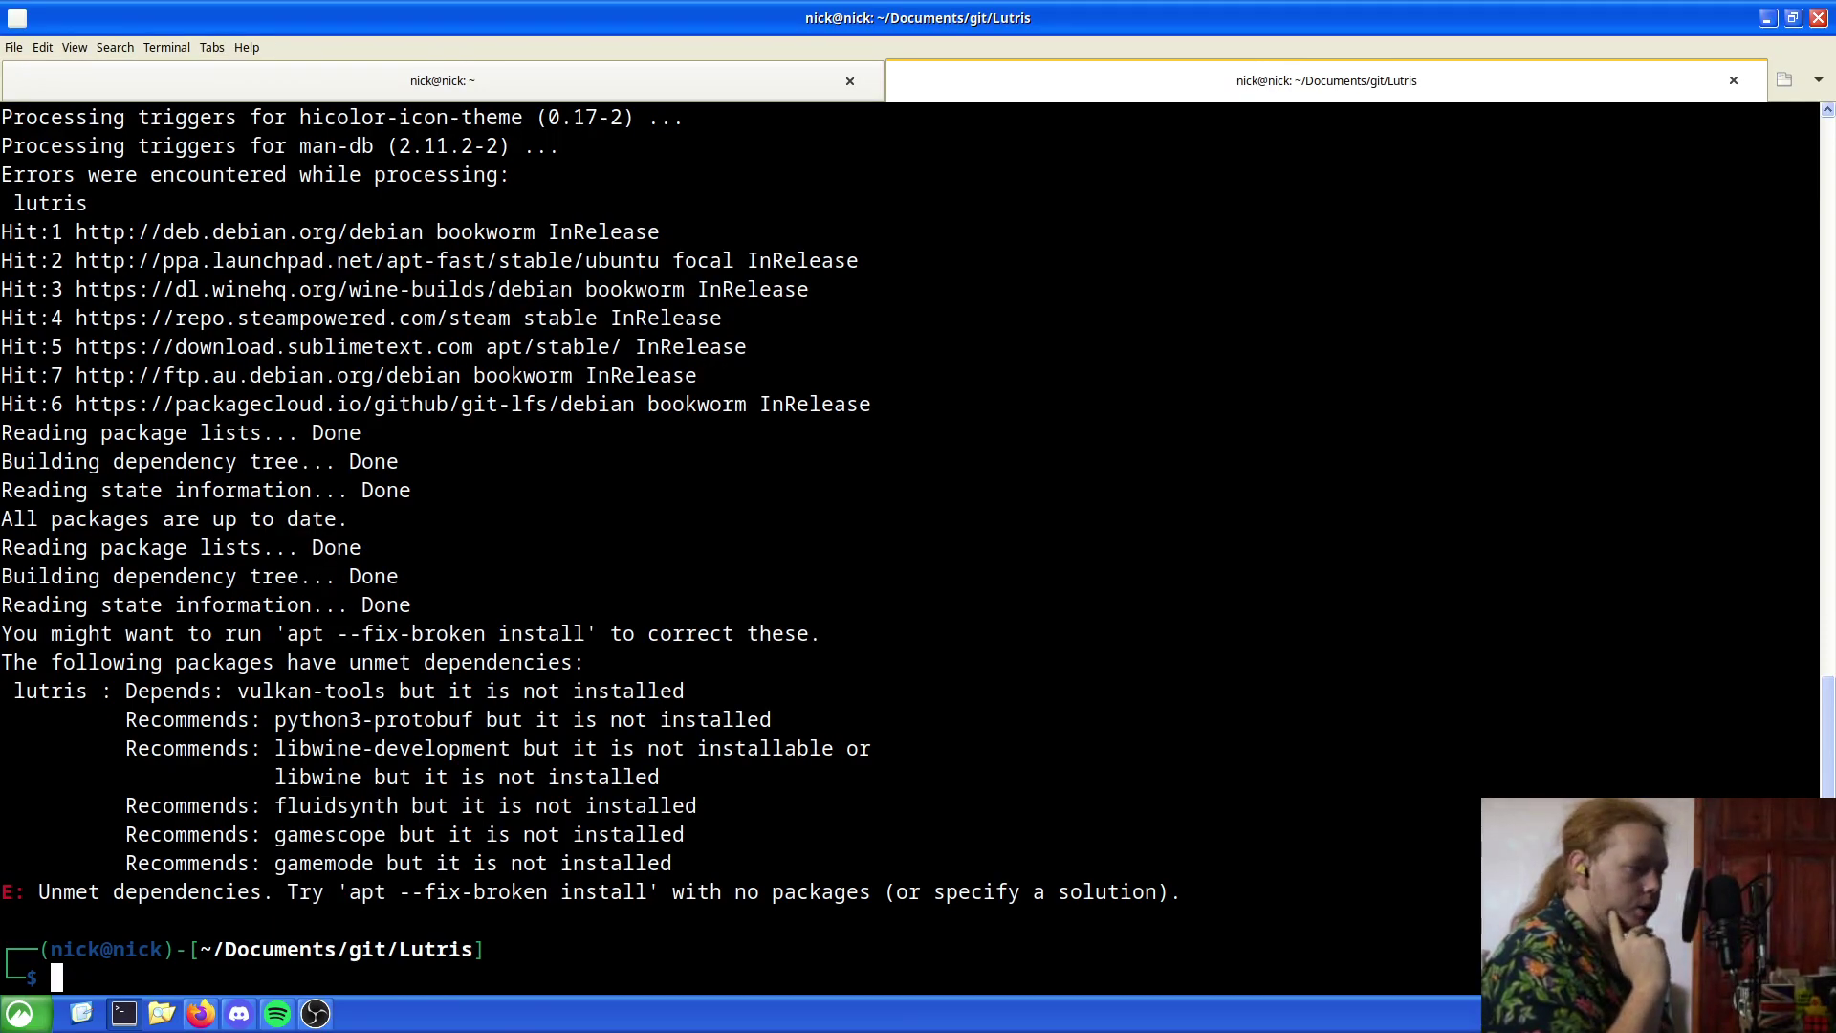
Repair the unmet Lutris dependencies with sudo apt --fix-broken install, agreeing to install the additional package
{"action": "type", "text": "sudo apt --"}
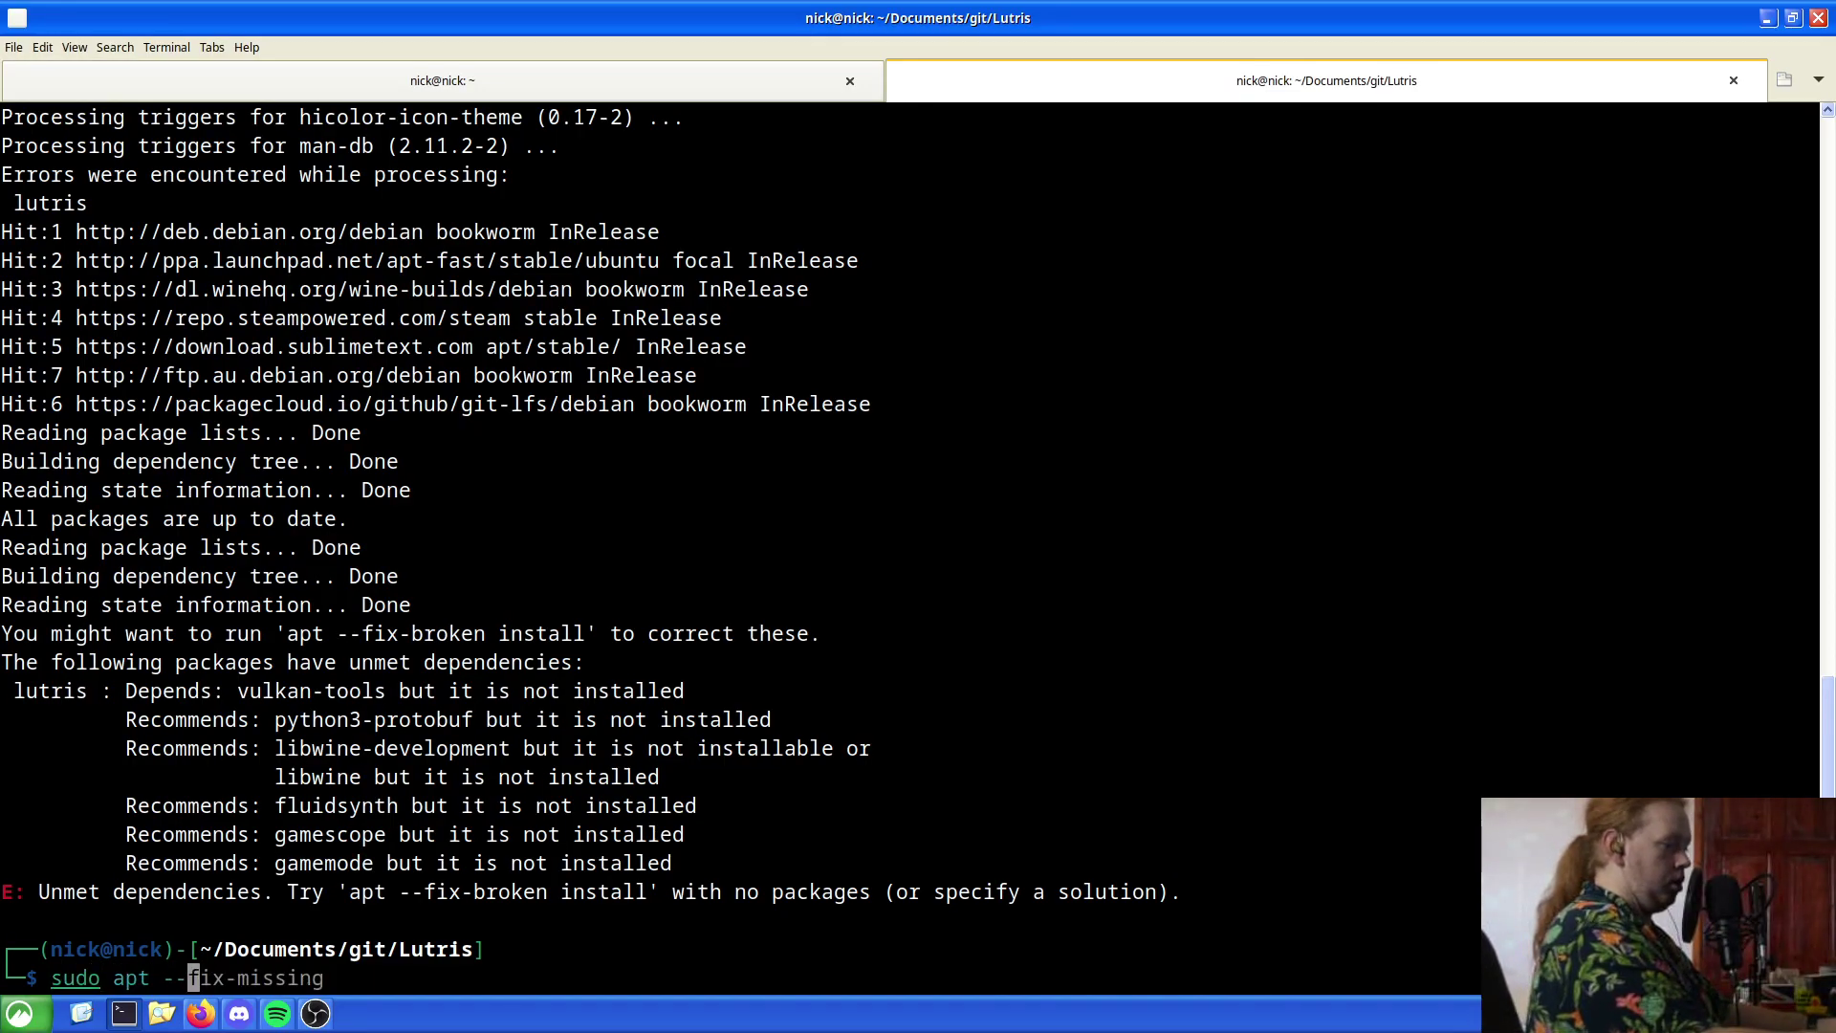
{"action": "type", "text": "fix-bro"}
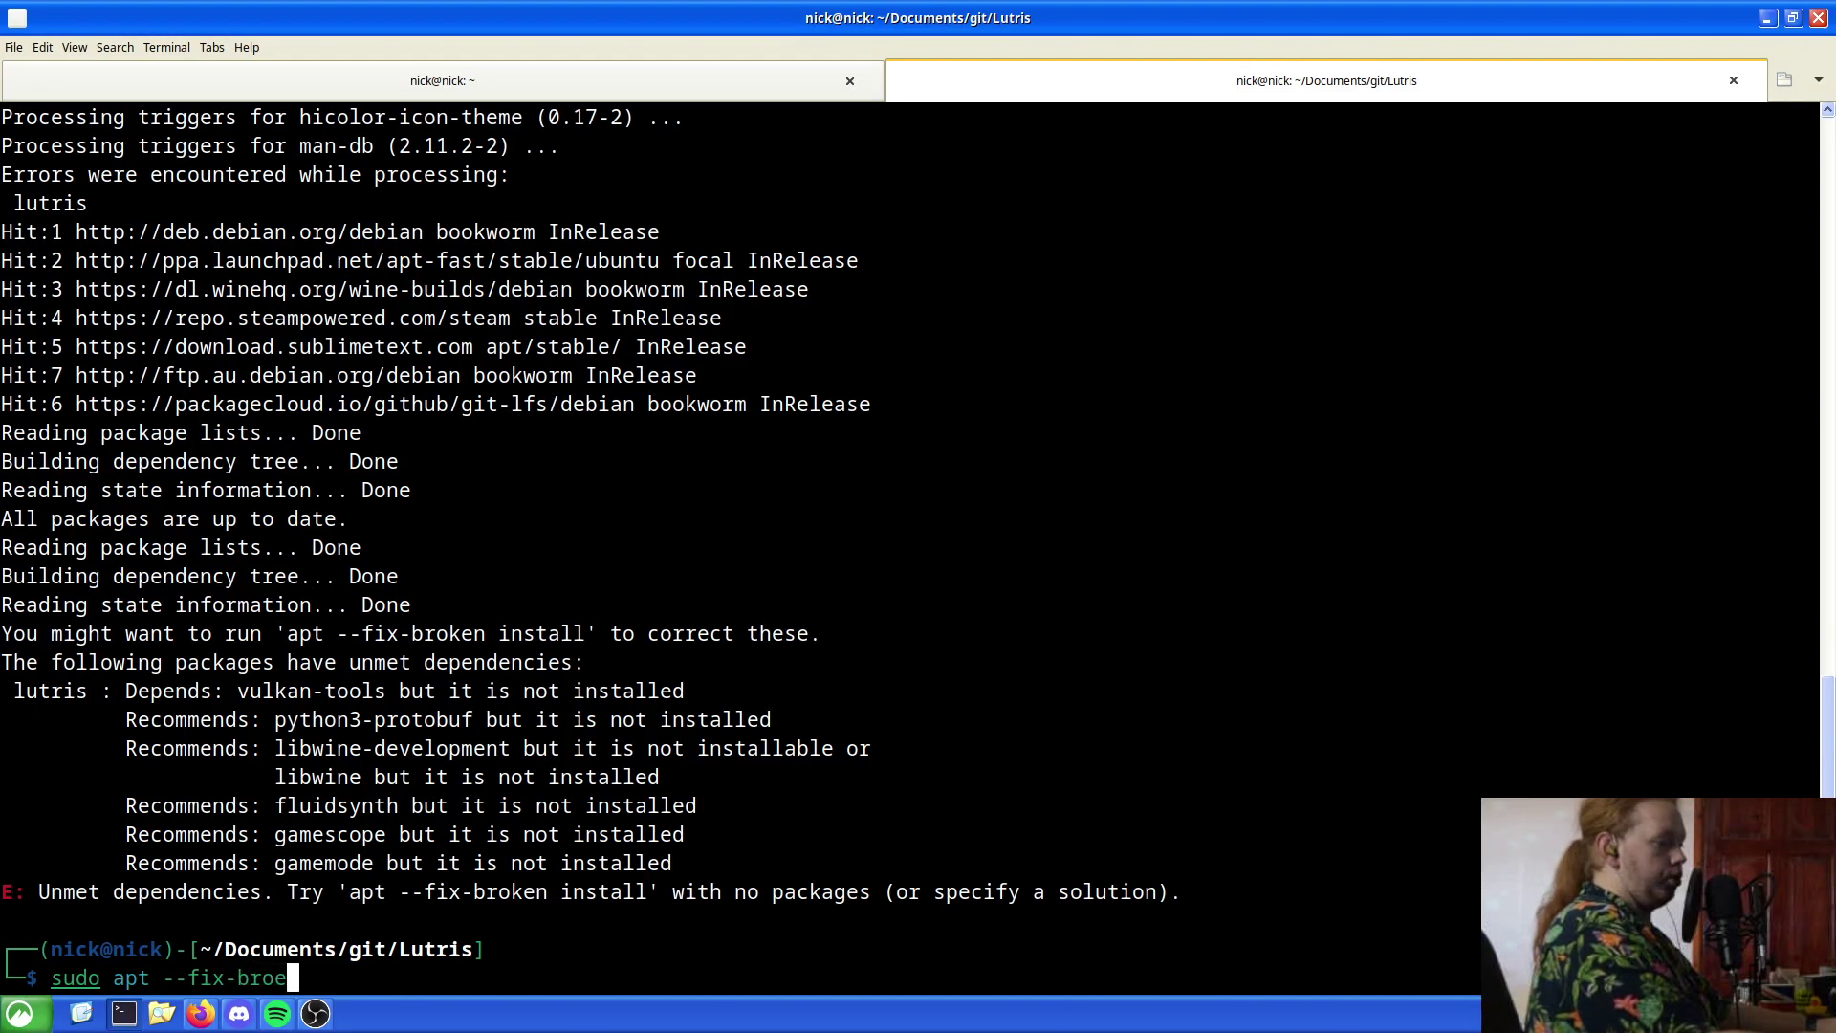
{"action": "type", "text": "ken install"}
{"action": "key", "text": "Return"}
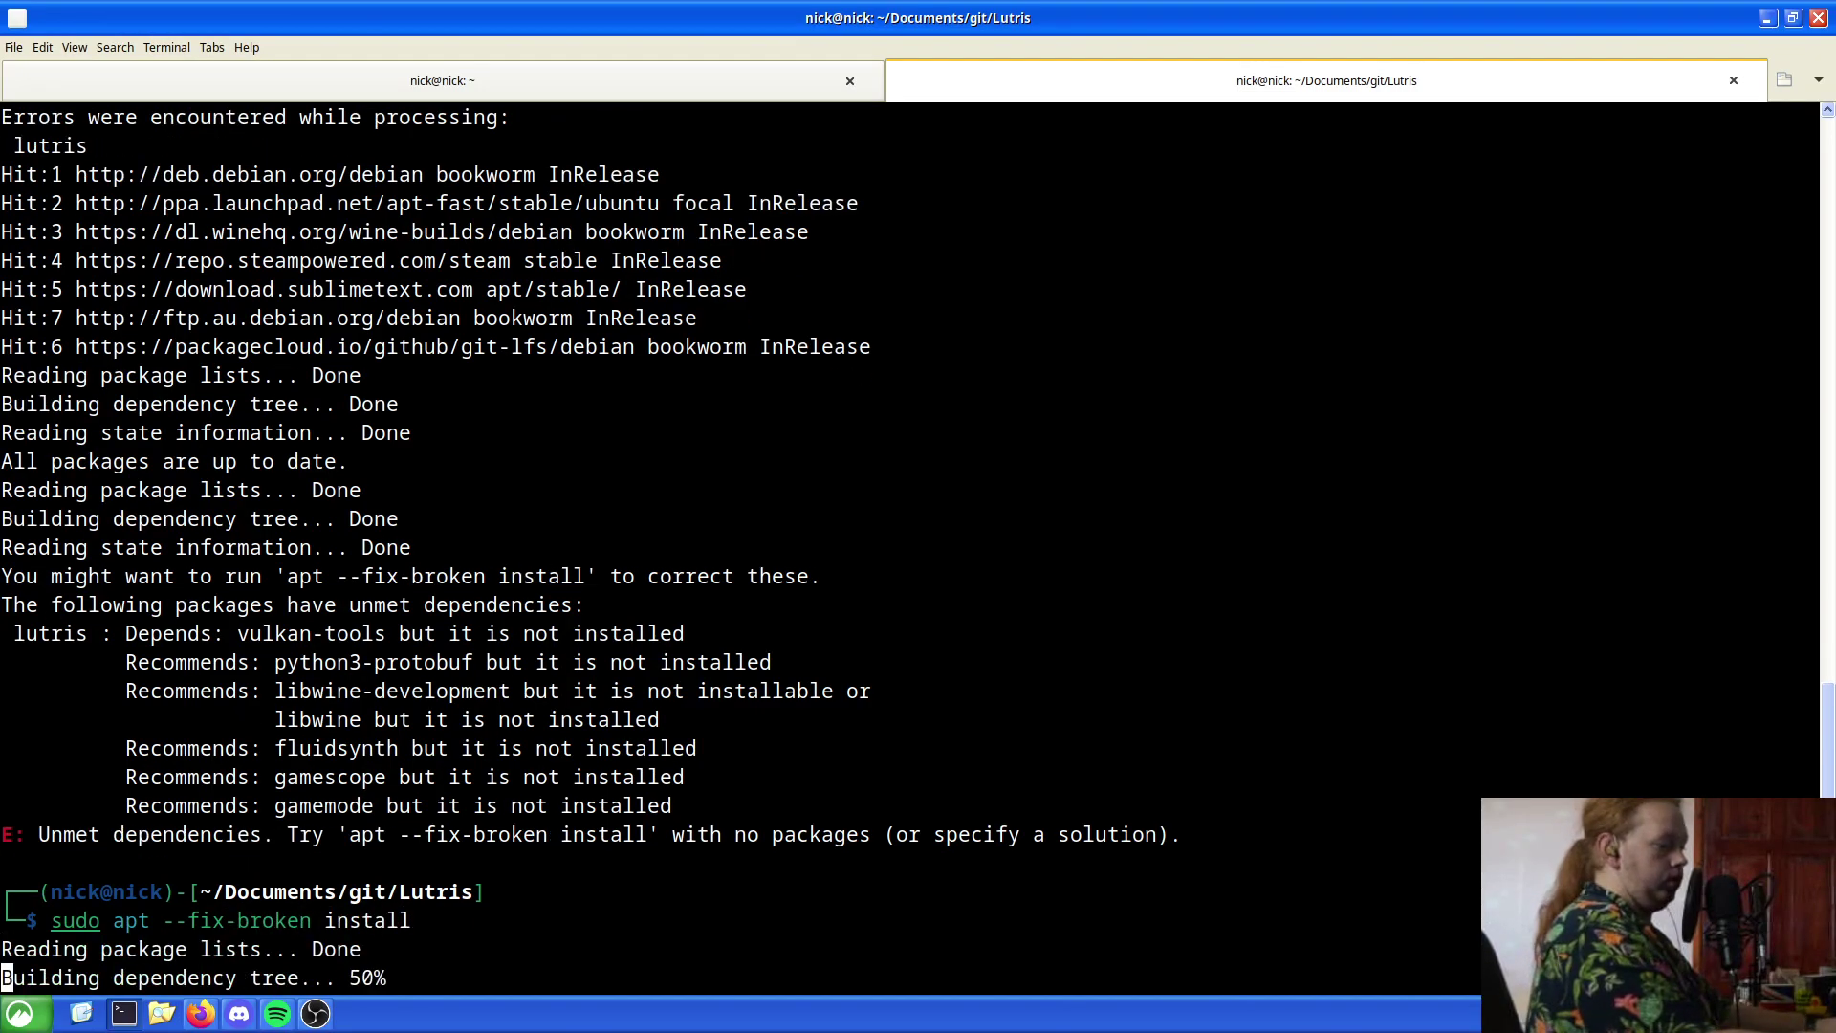
{"action": "type", "text": "y"}
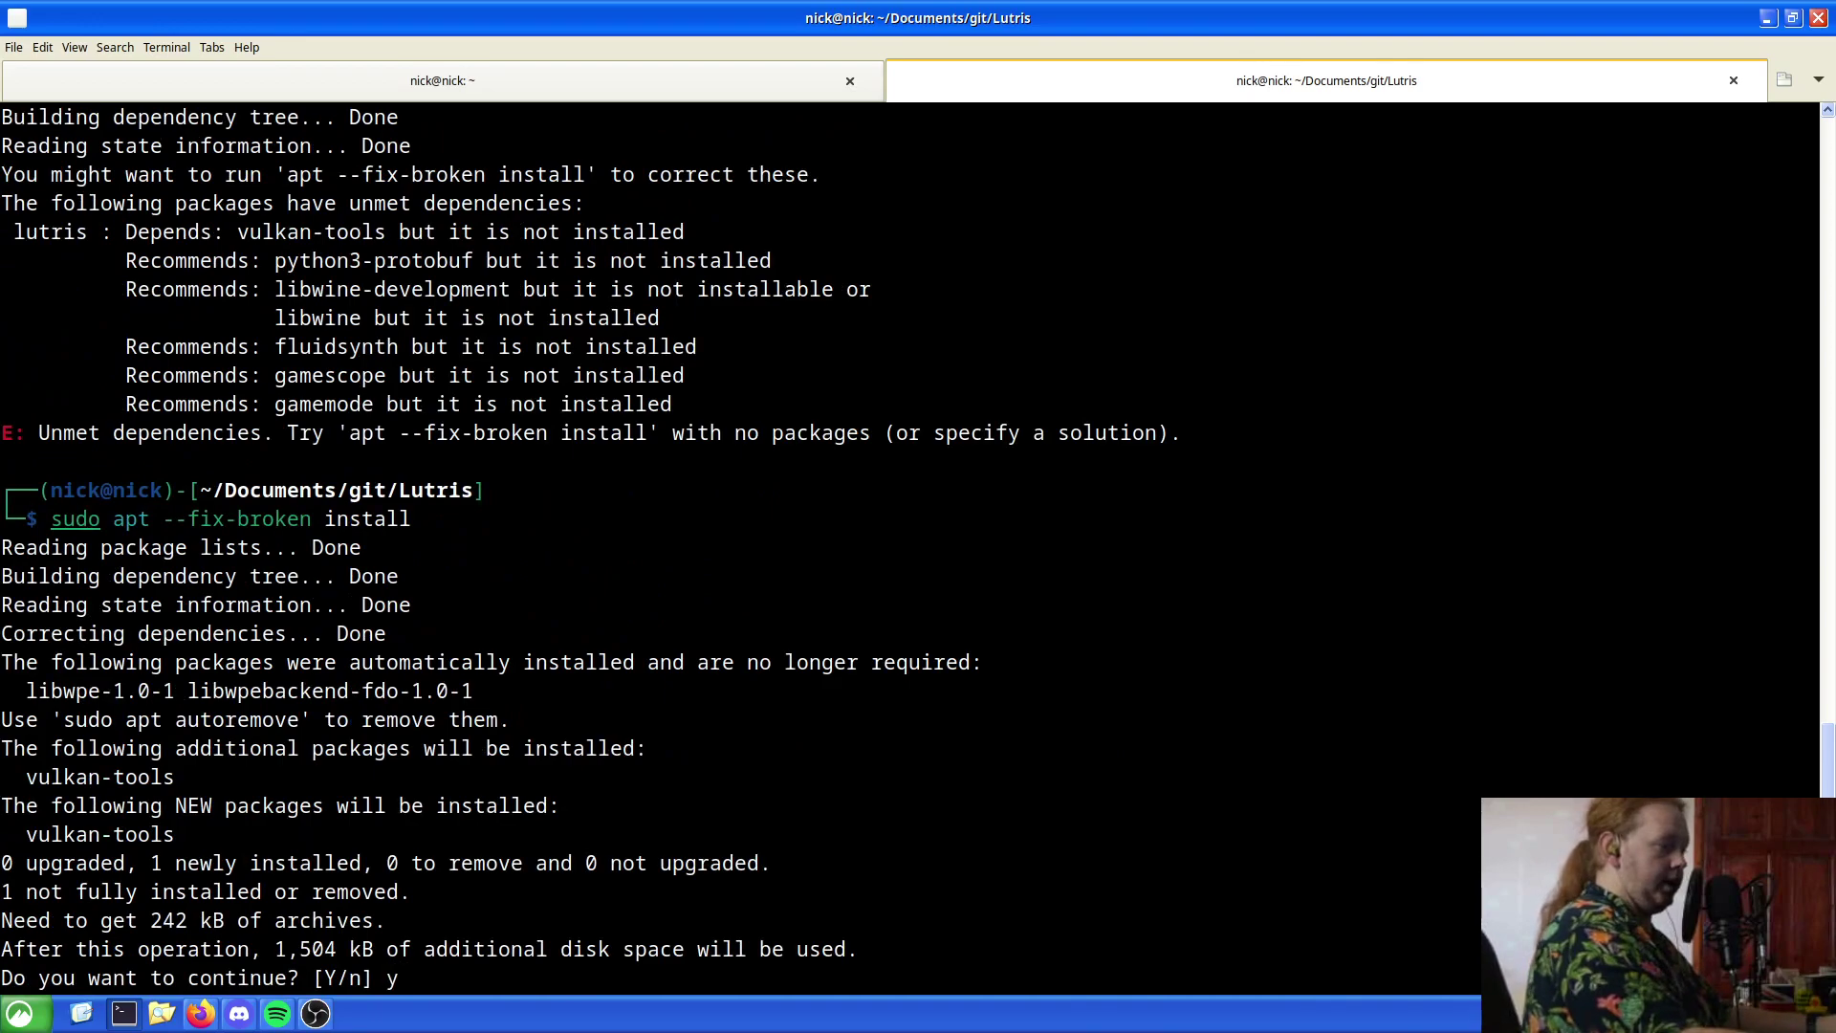
{"action": "key", "text": "Return"}
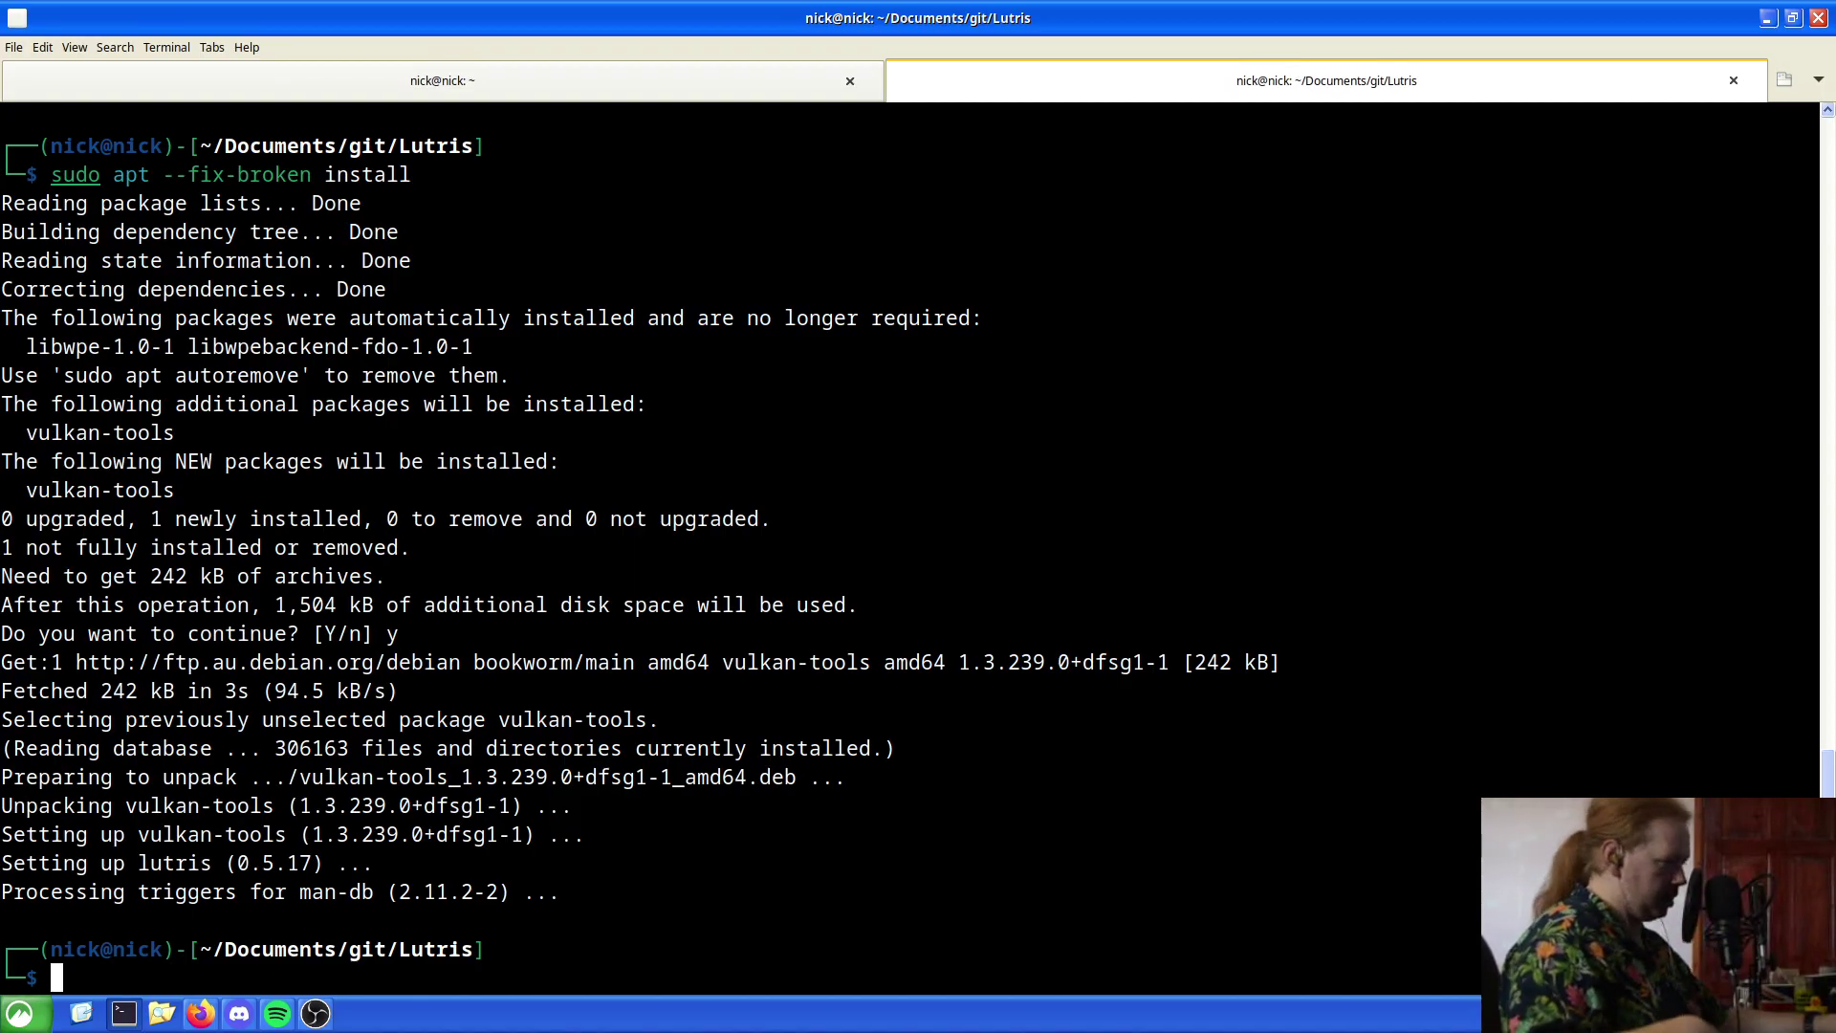
Run the sudo ./UbuntuLutrisInstall.sh command again from the shell history
{"action": "key", "text": "Up"}
{"action": "key", "text": "Up"}
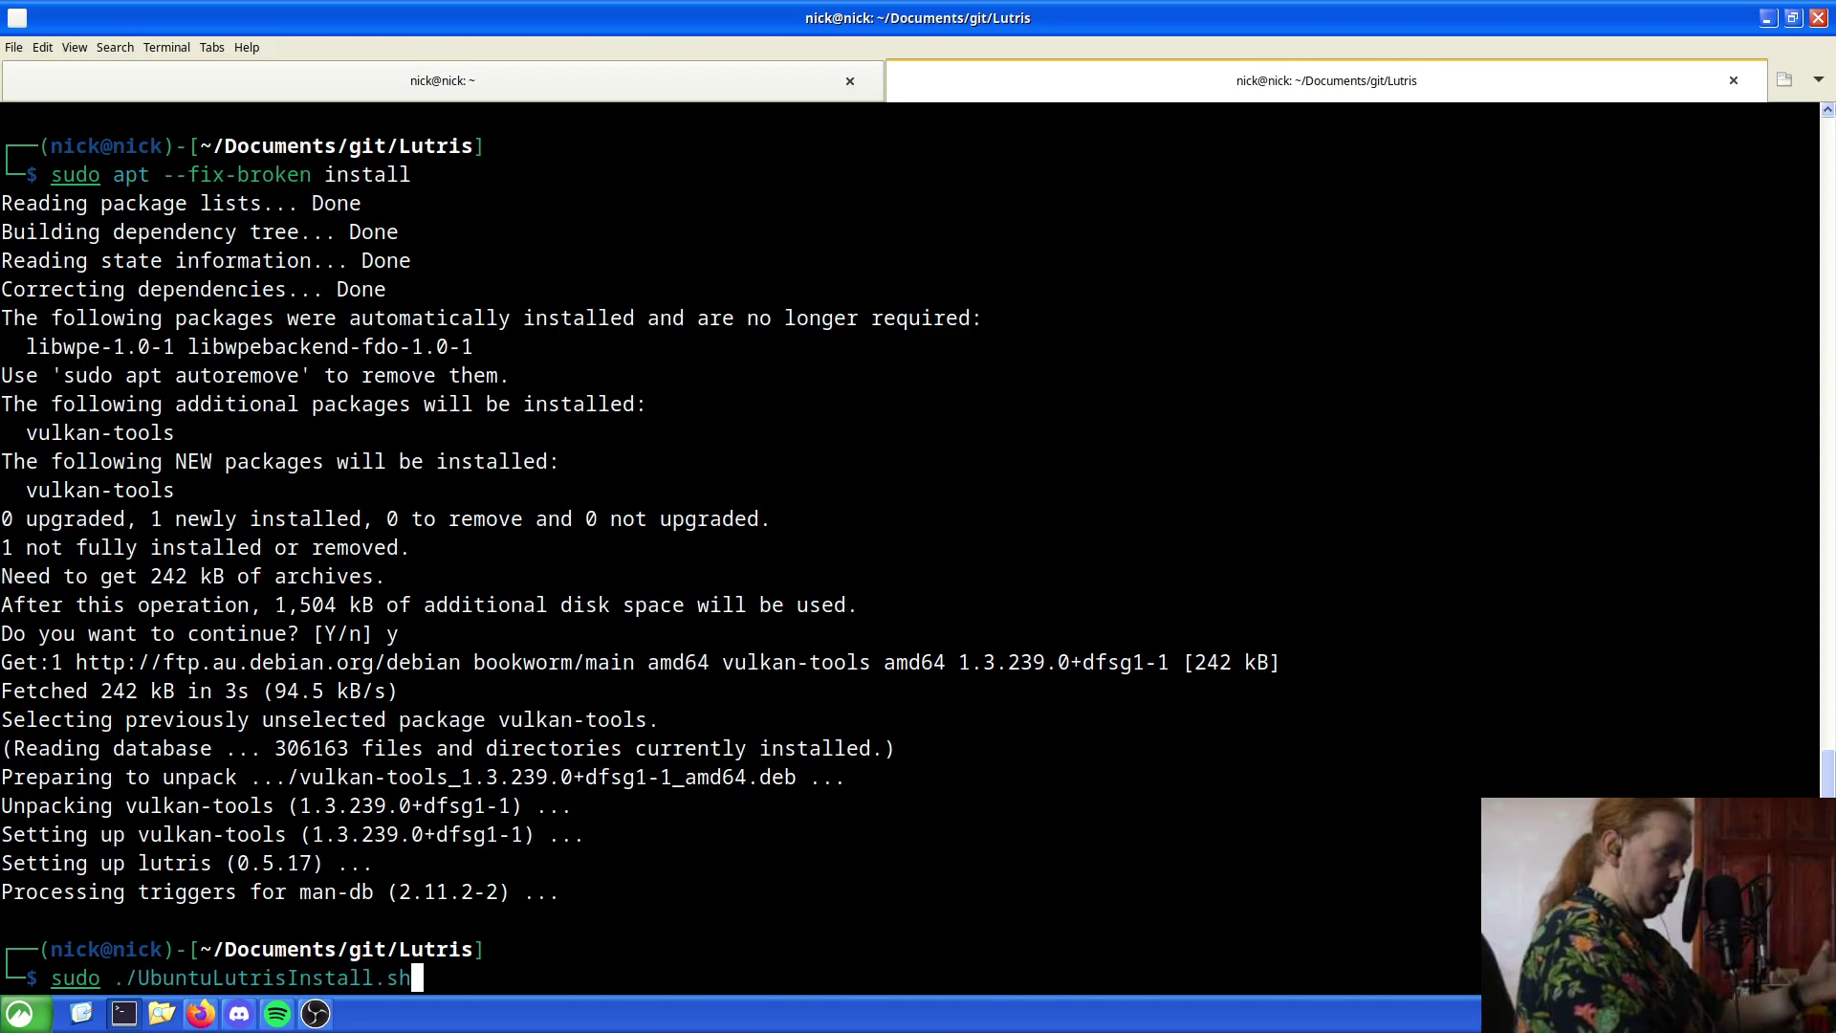
{"action": "key", "text": "Return"}
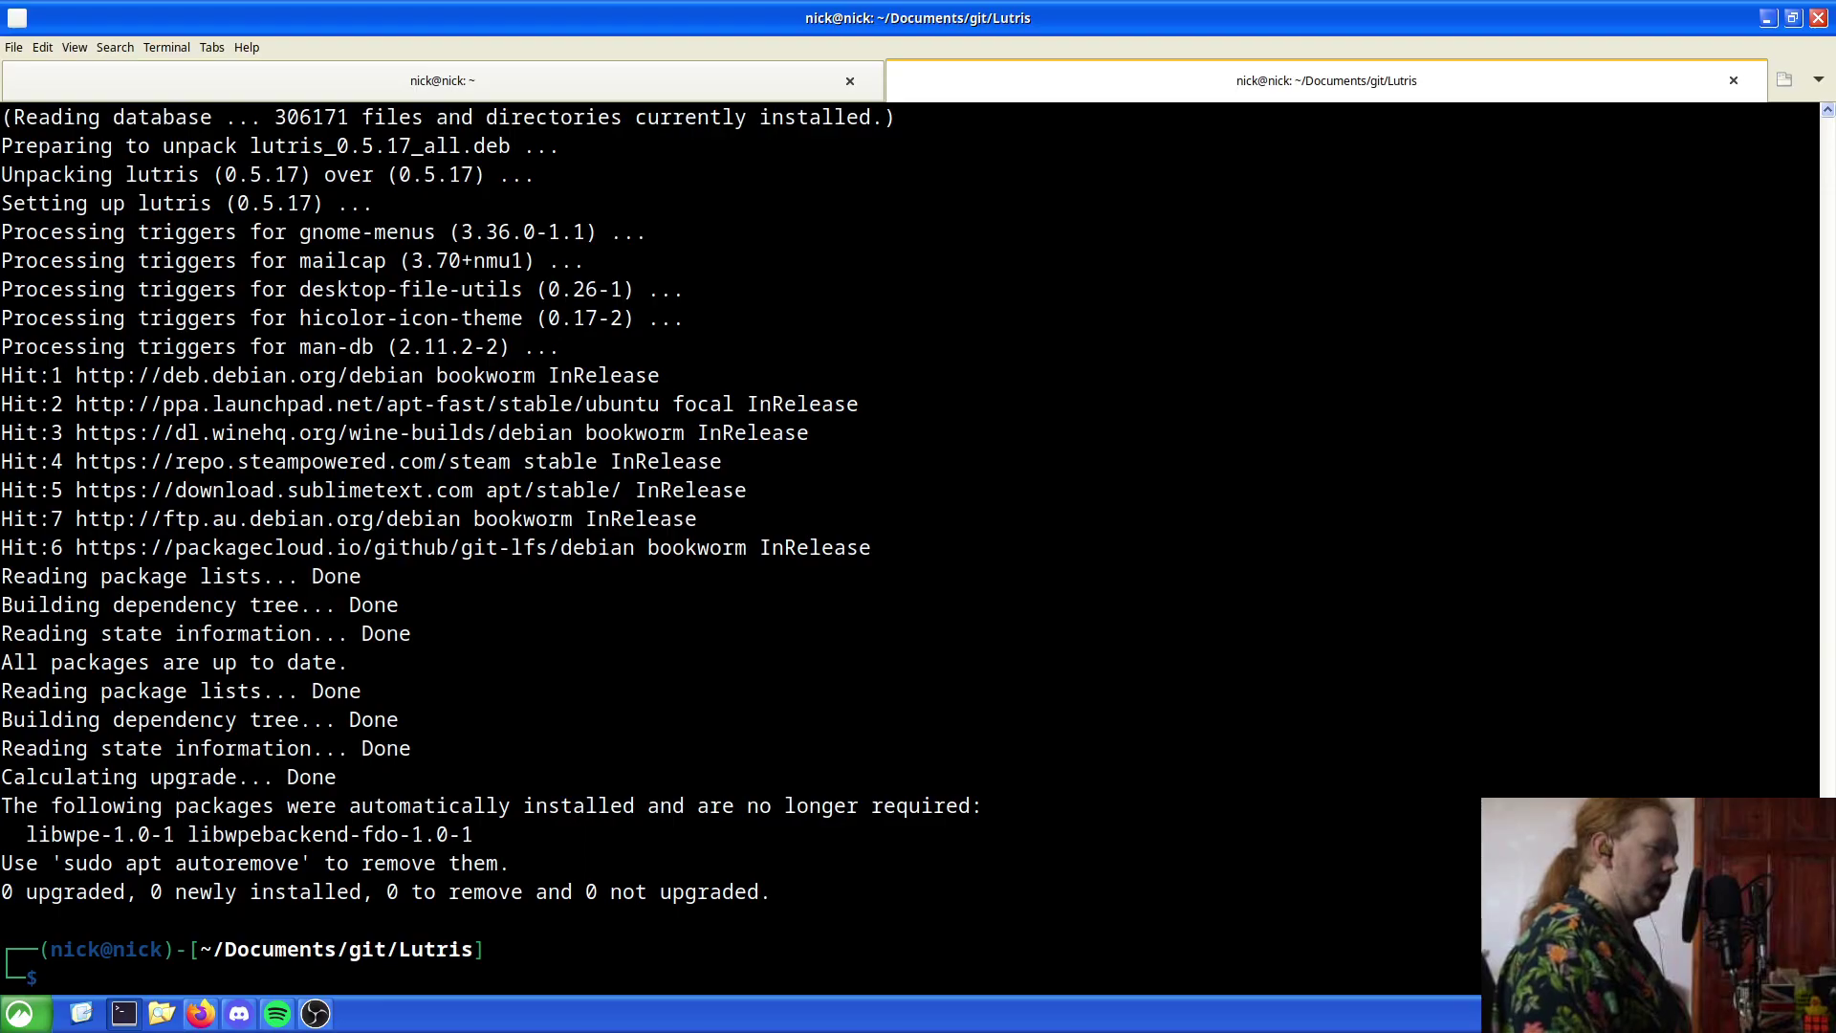
Check the installed Lutris version with lutris --version
{"action": "type", "text": "lutris 00"}
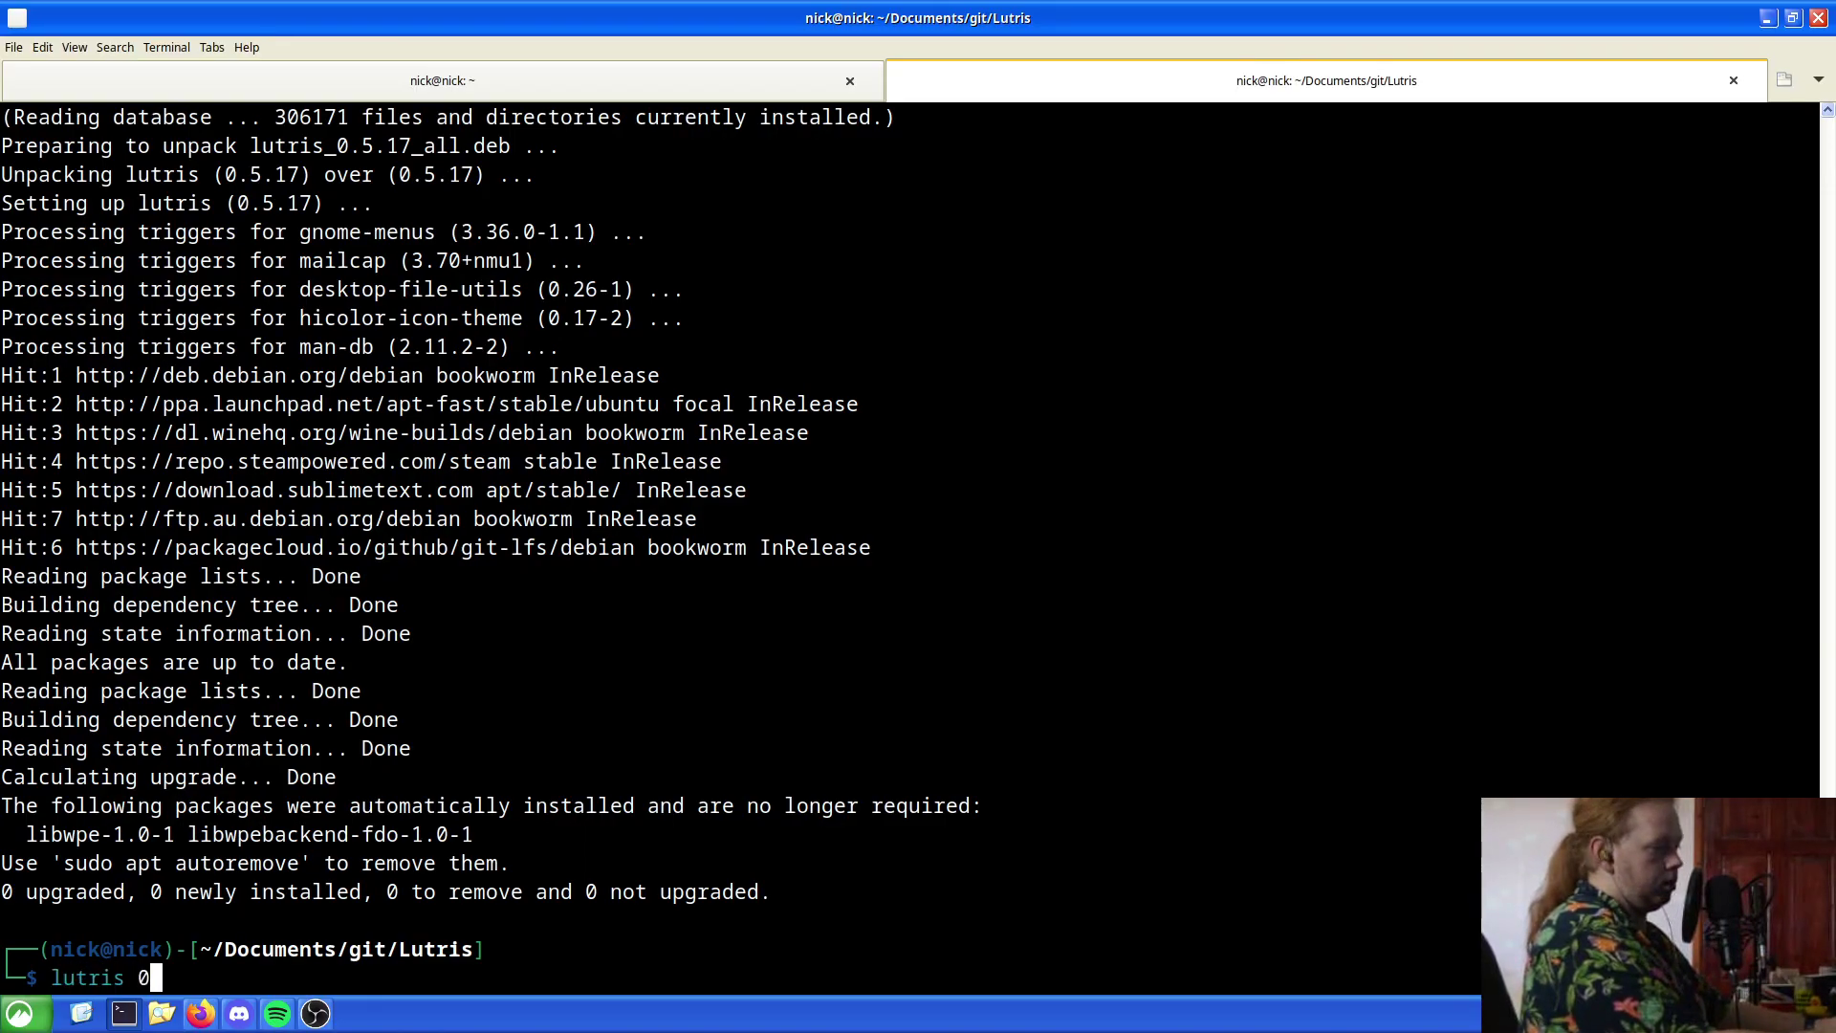
{"action": "key", "text": "BackSpace"}
{"action": "key", "text": "BackSpace"}
{"action": "type", "text": "--version"}
{"action": "key", "text": "Return"}
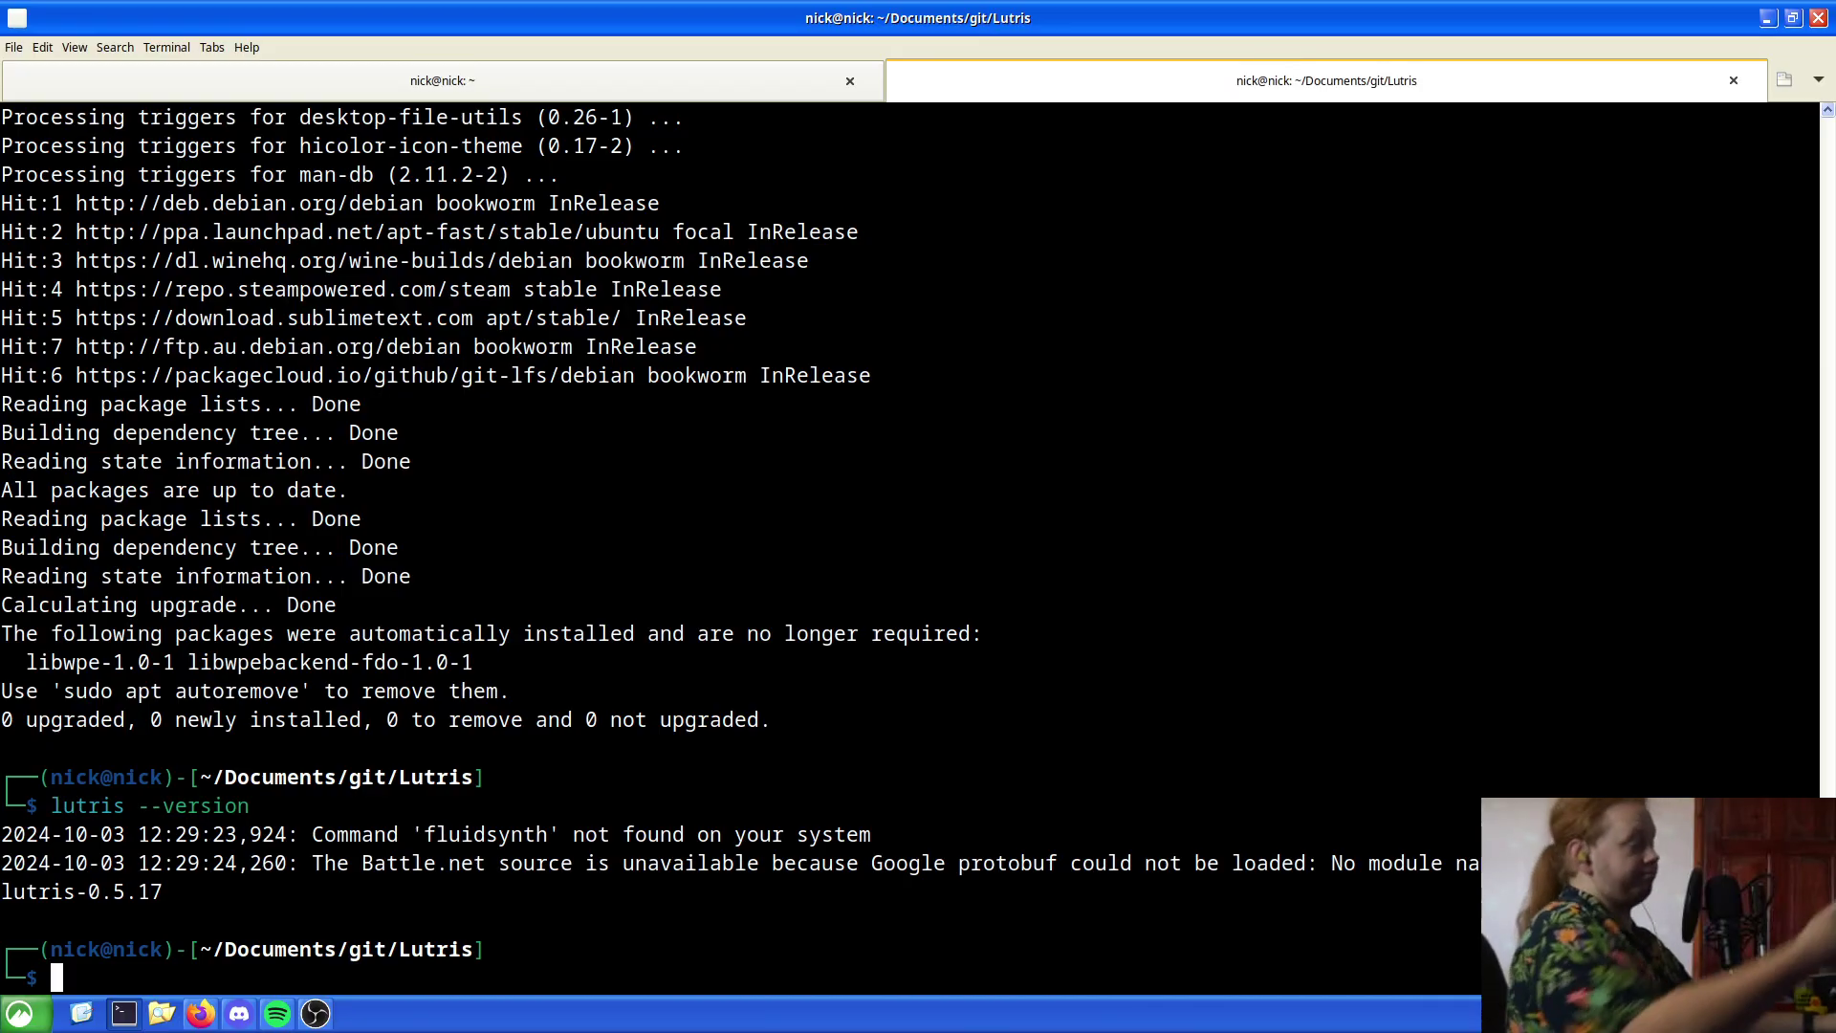
Search the desktop's applications for lutris and launch Lutris
{"action": "key", "text": "super"}
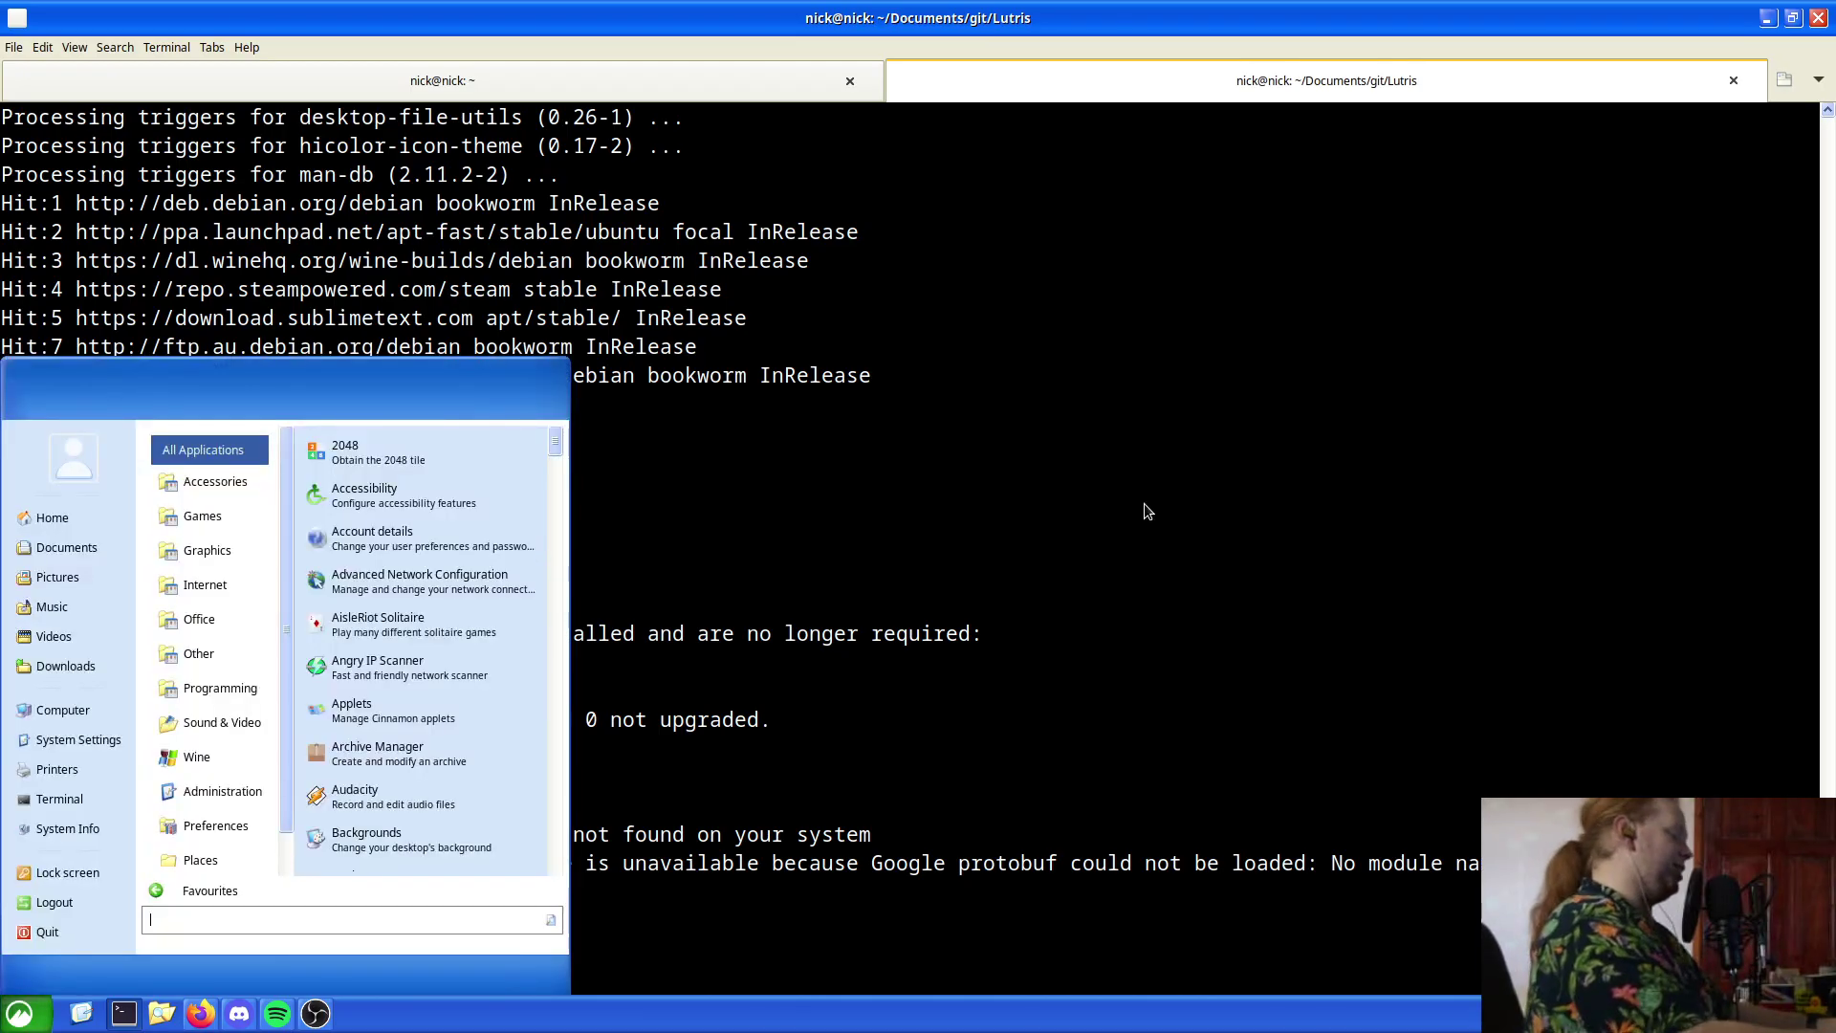
{"action": "type", "text": "ltur"}
{"action": "key", "text": "BackSpace"}
{"action": "key", "text": "BackSpace"}
{"action": "key", "text": "BackSpace"}
{"action": "type", "text": "utris"}
{"action": "key", "text": "Return"}
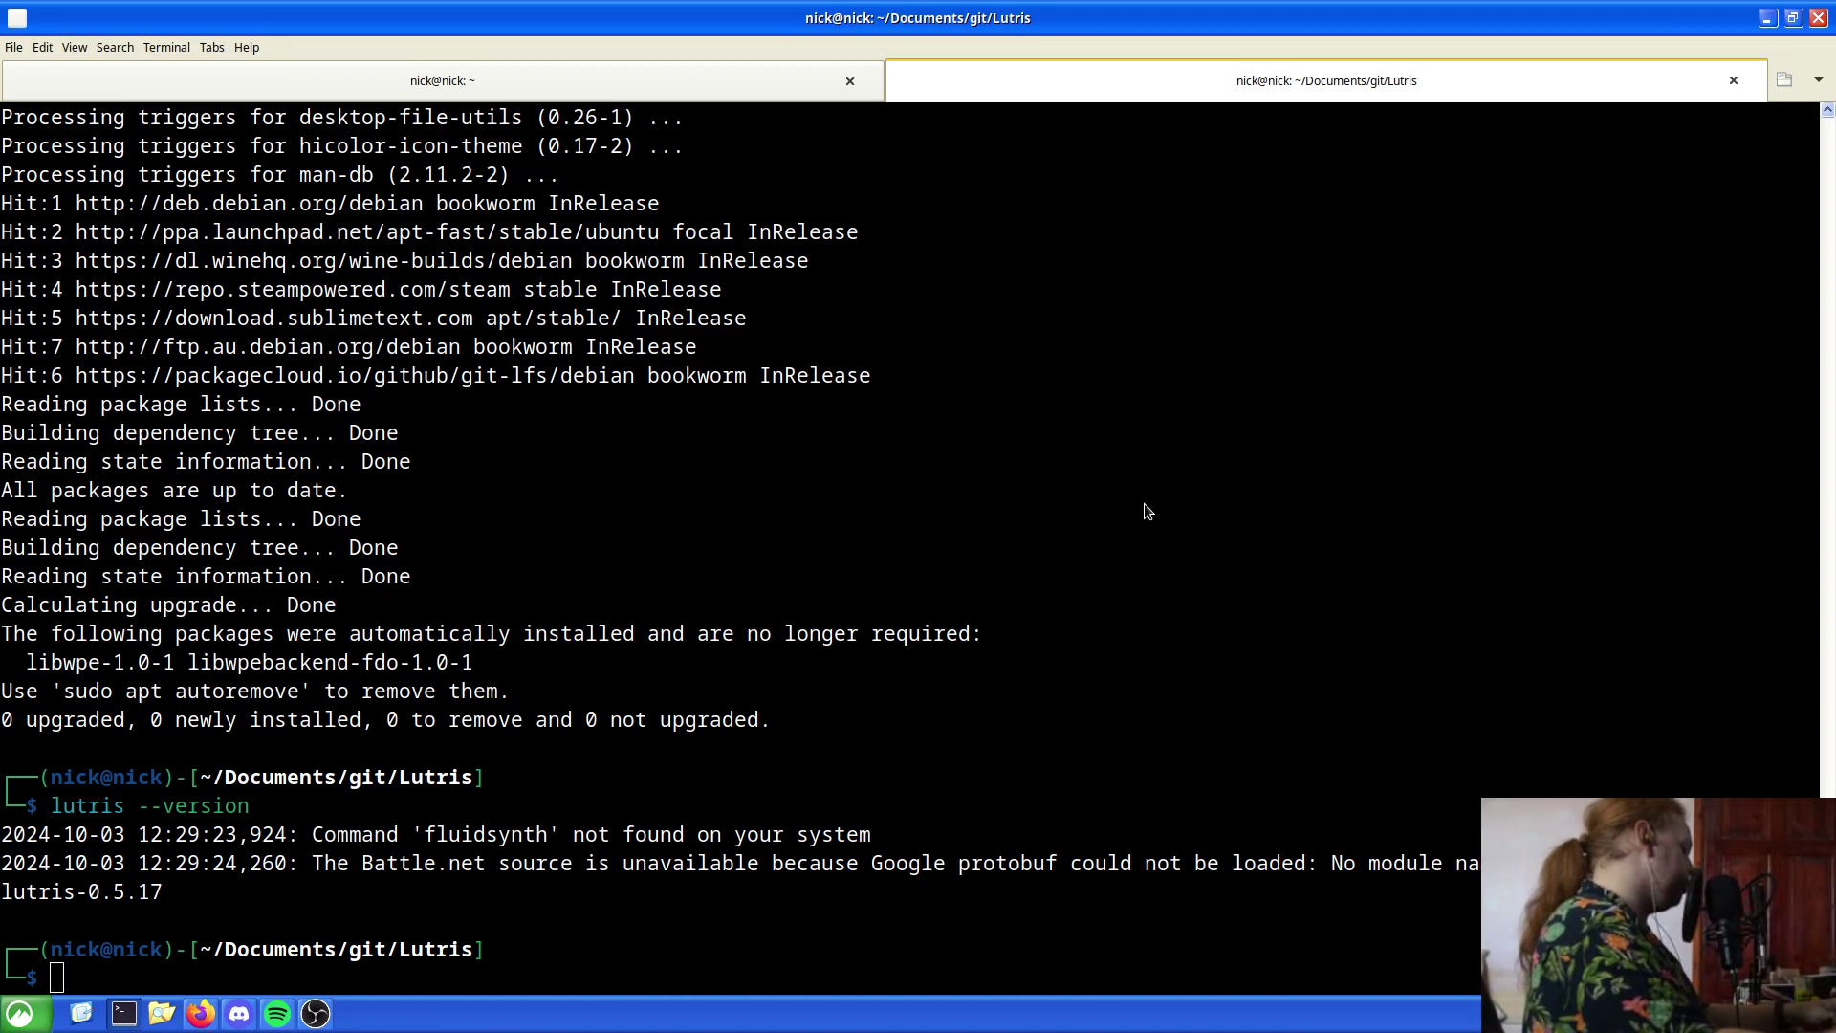
{"action": "key", "text": "super"}
{"action": "key", "text": "Escape"}
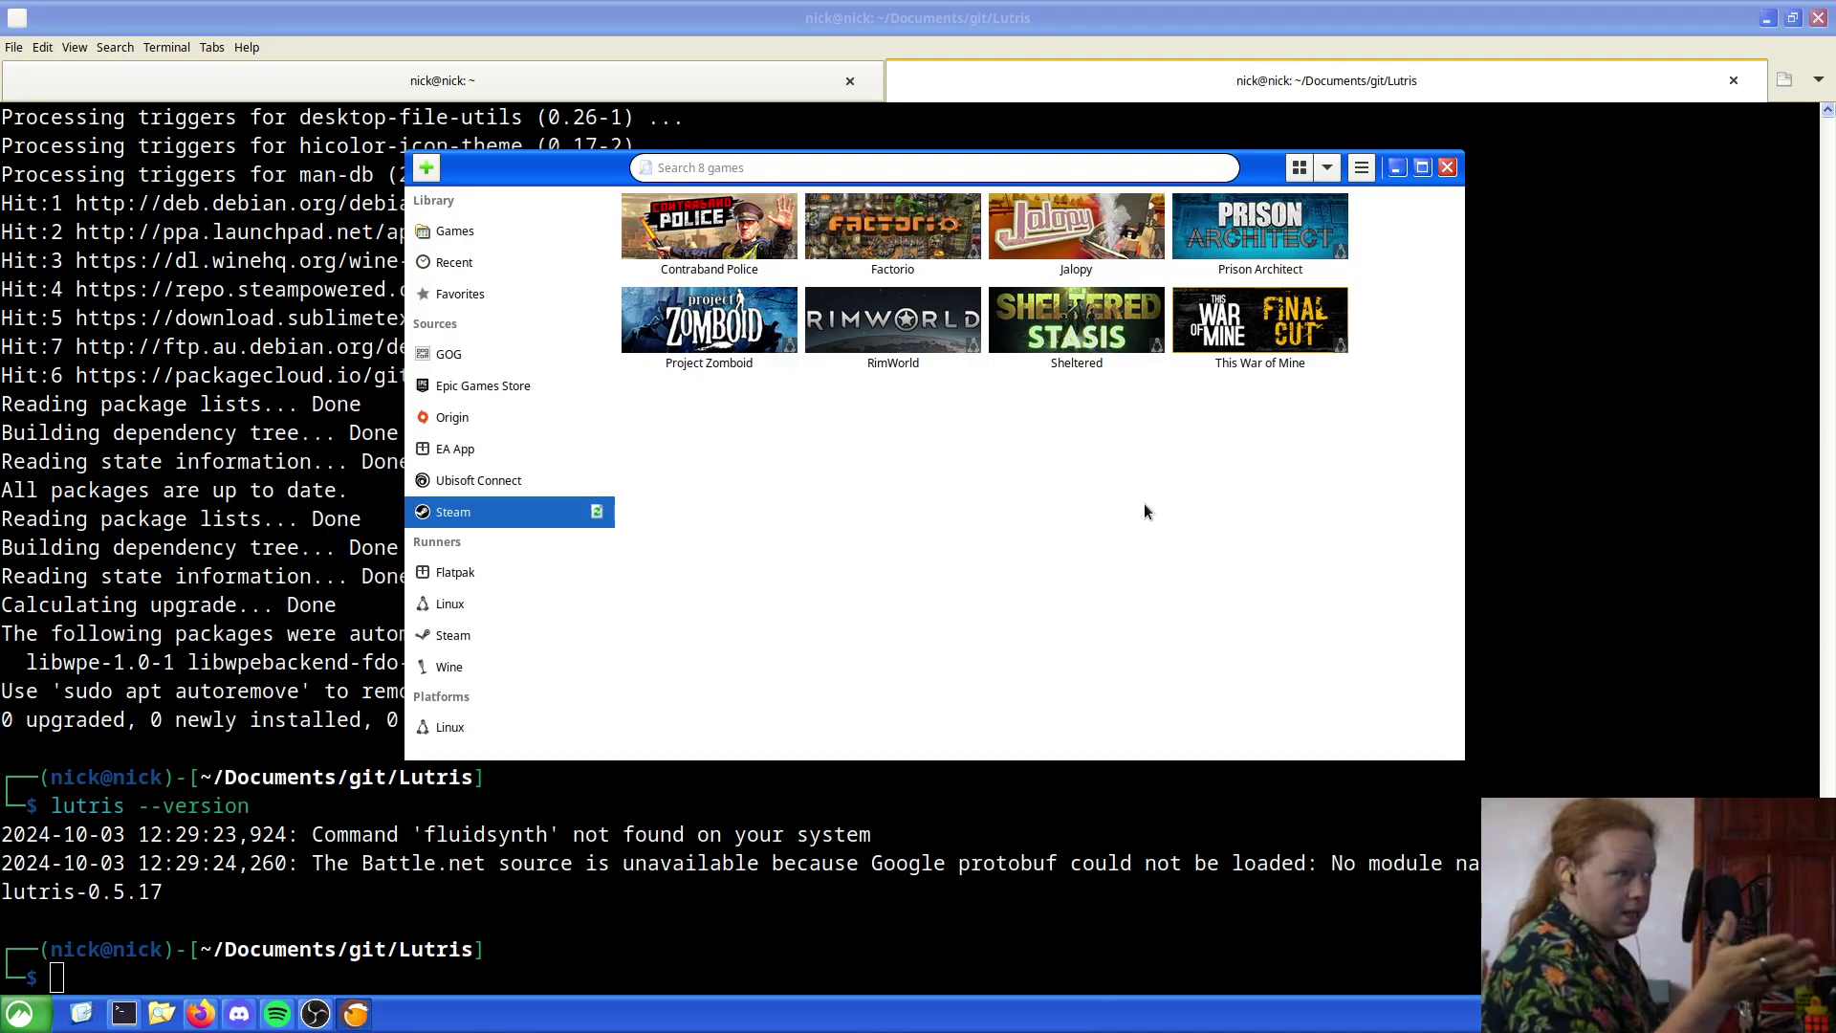
View the full Games library in Lutris and return to the games of the Steam source
{"action": "left_click", "coordinate": [499, 232]}
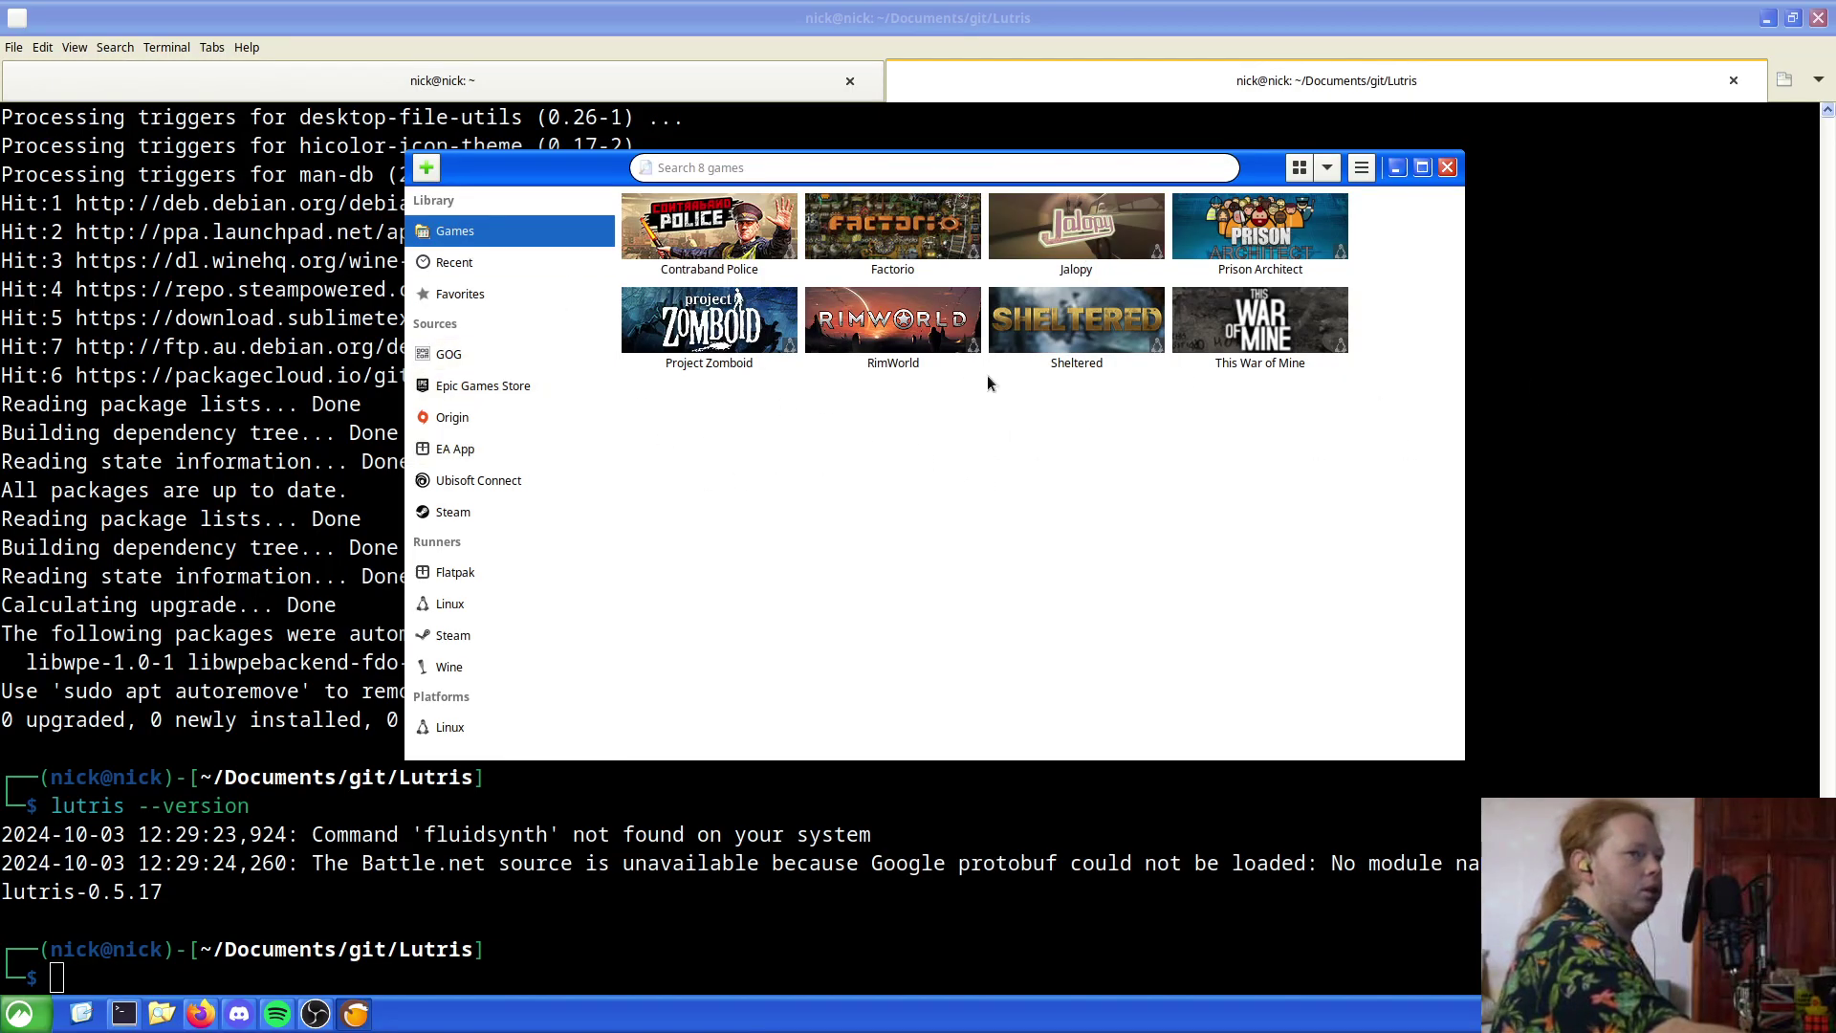
{"action": "left_click", "coordinate": [513, 513]}
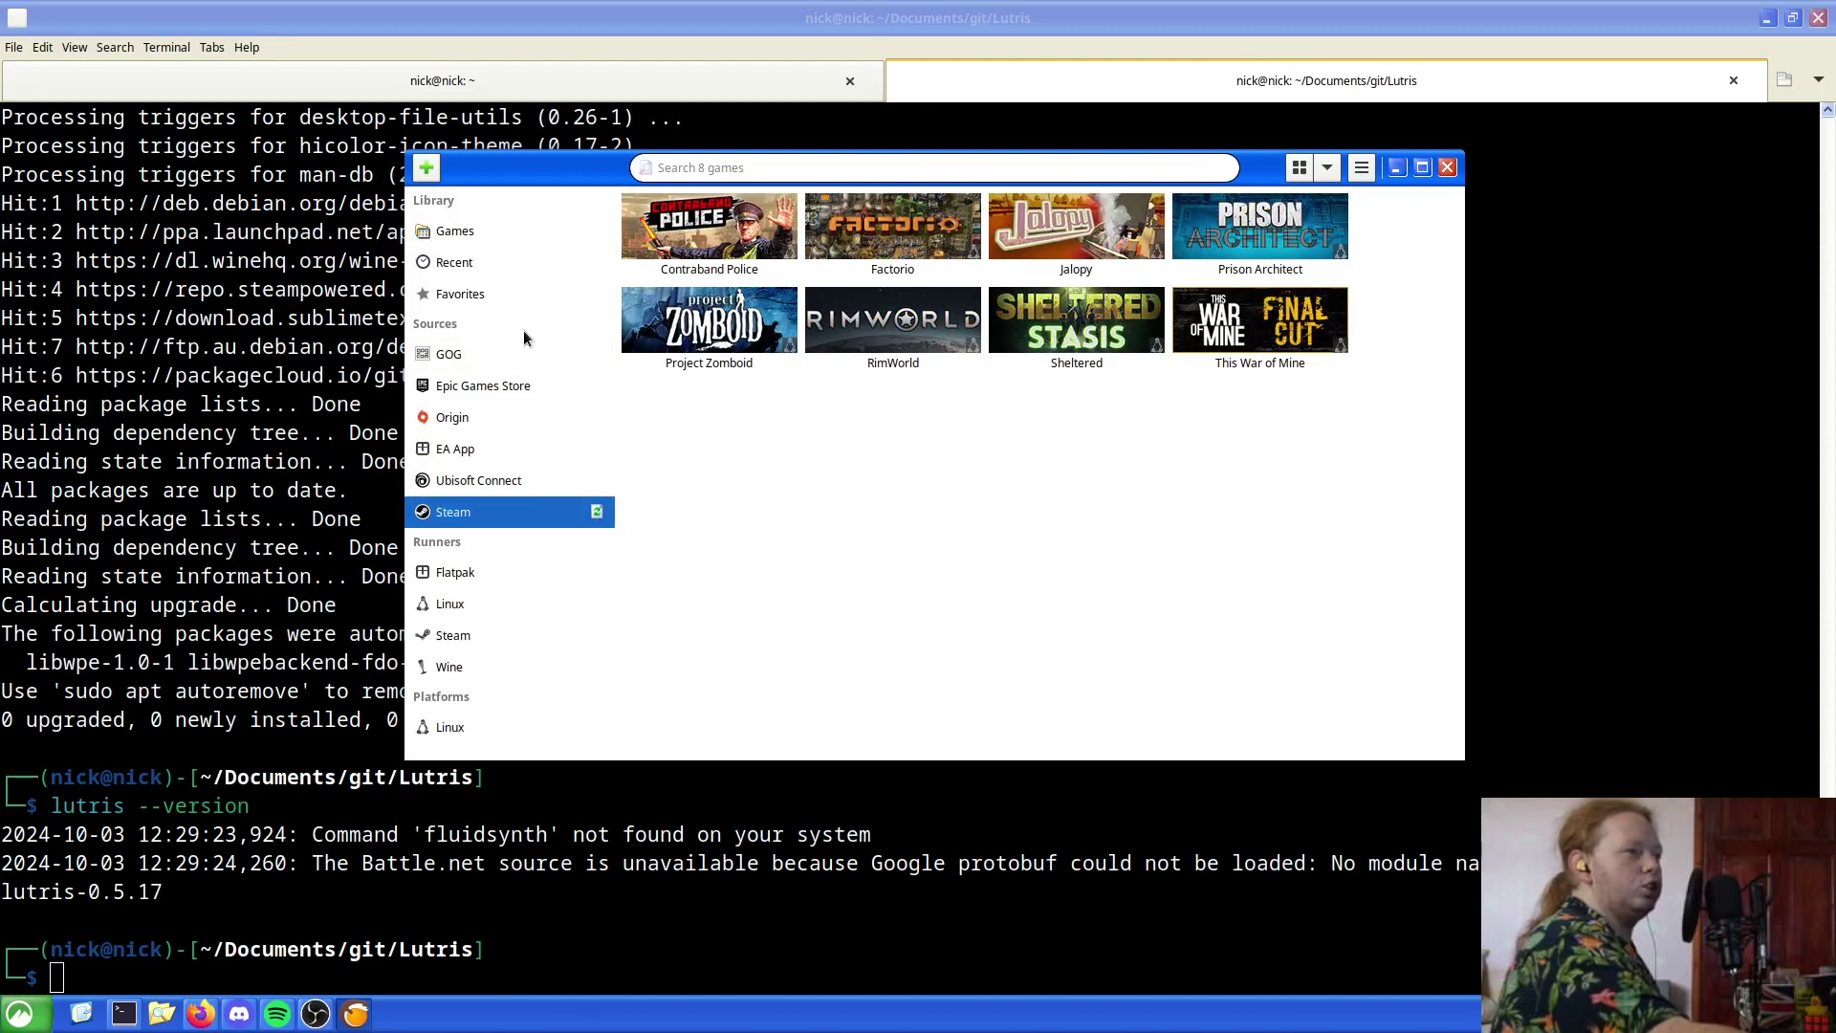
{"action": "left_click", "coordinate": [474, 512]}
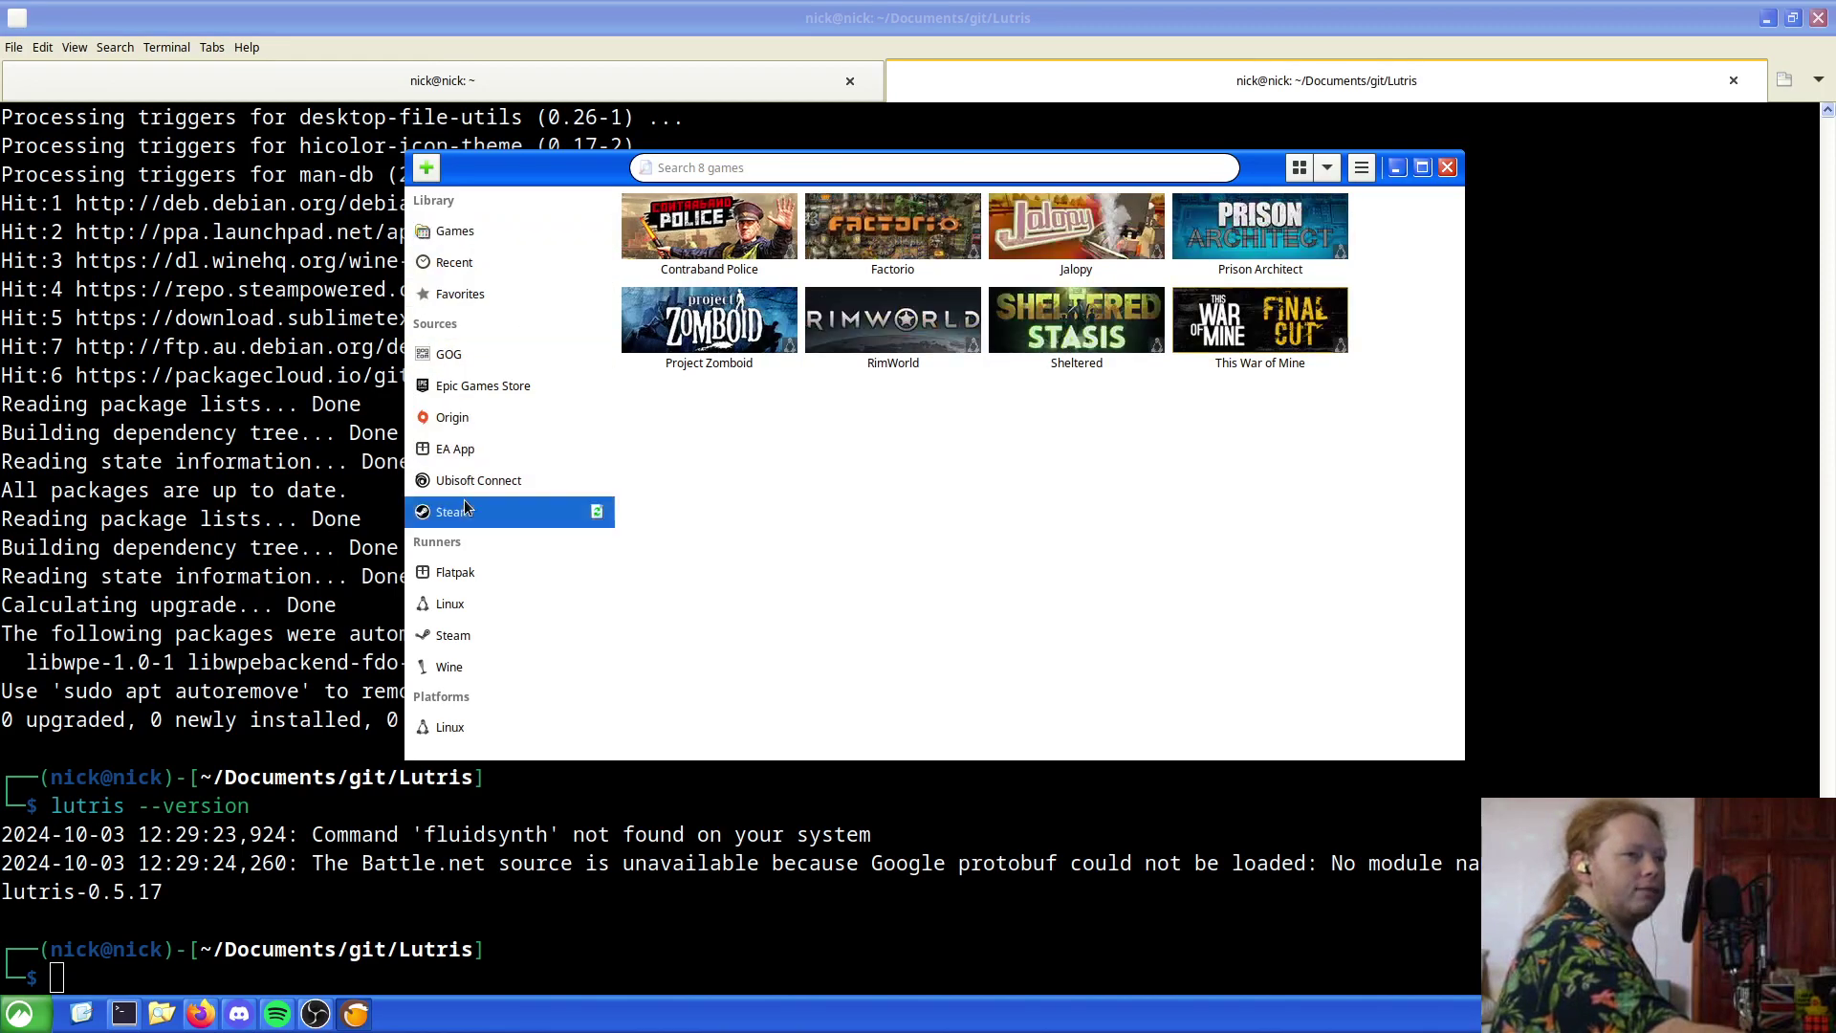
Open the About Lutris information, examine the copyright line and version number, and close it
{"action": "left_click", "coordinate": [1361, 167]}
{"action": "left_click", "coordinate": [1342, 405]}
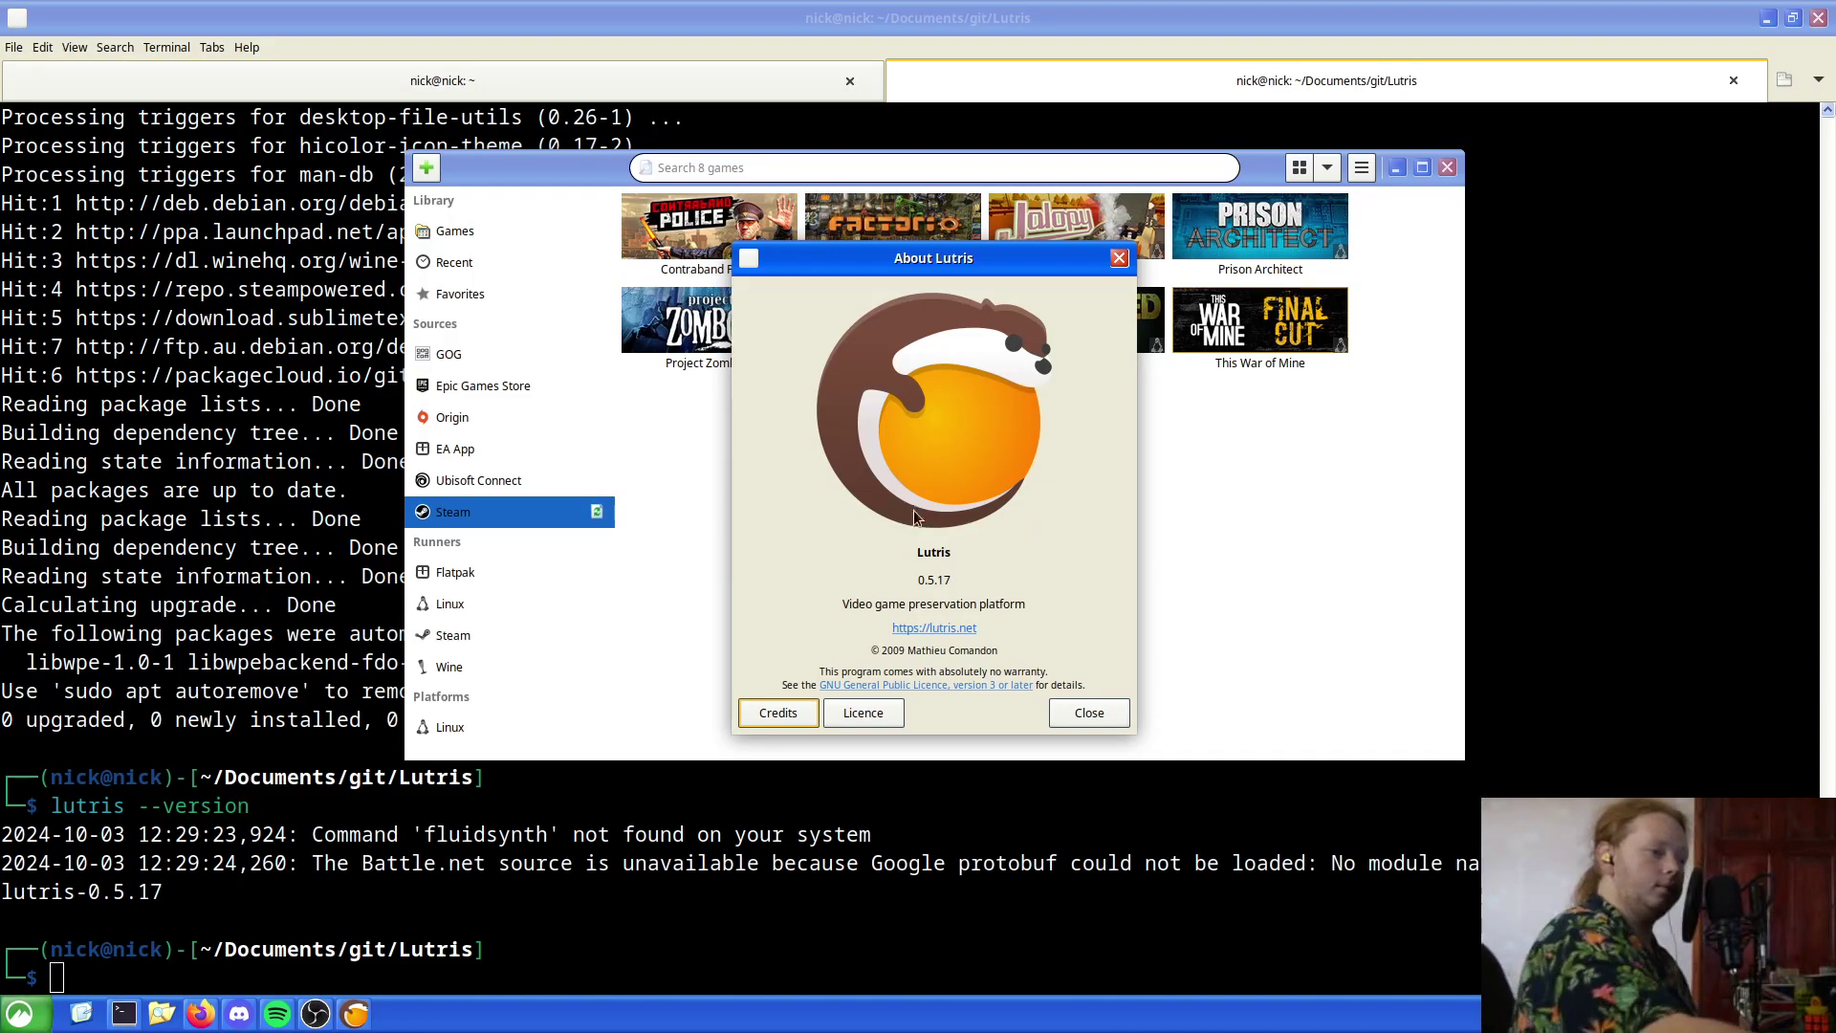
{"action": "left_click_drag", "start_coordinate": [883, 655], "coordinate": [981, 650]}
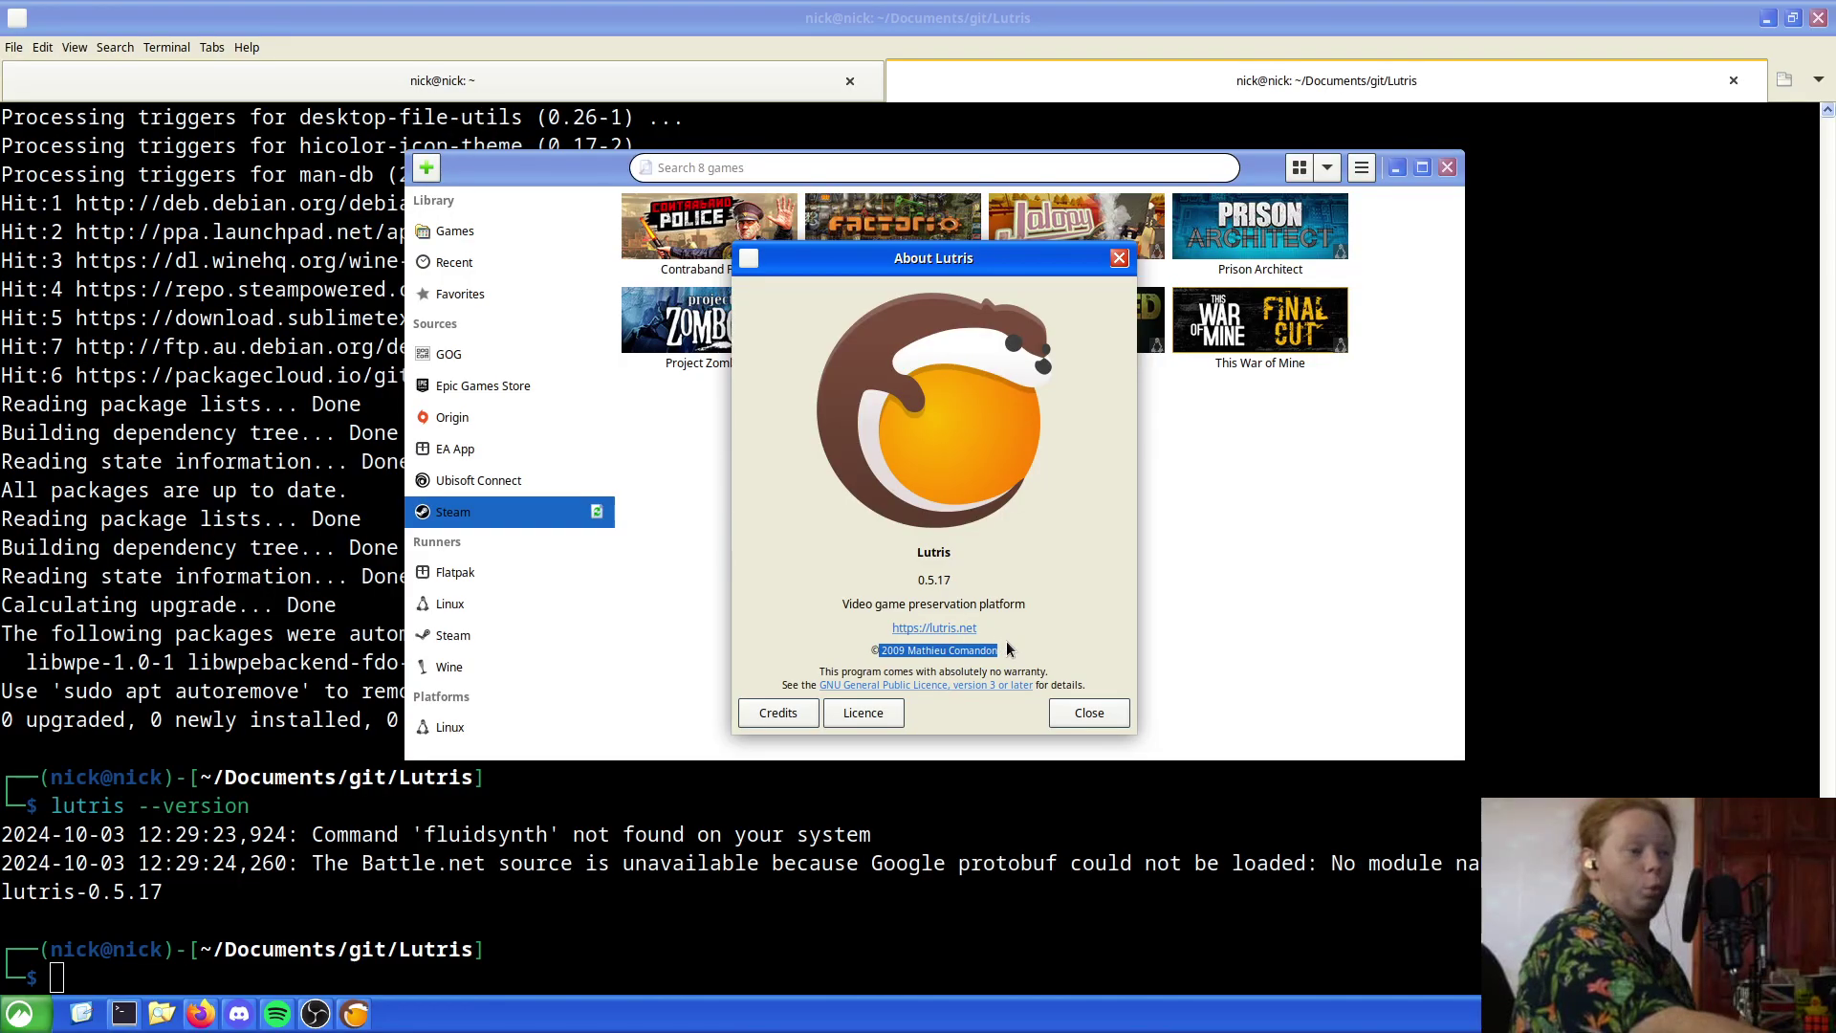
{"action": "left_click_drag", "start_coordinate": [951, 583], "coordinate": [925, 597]}
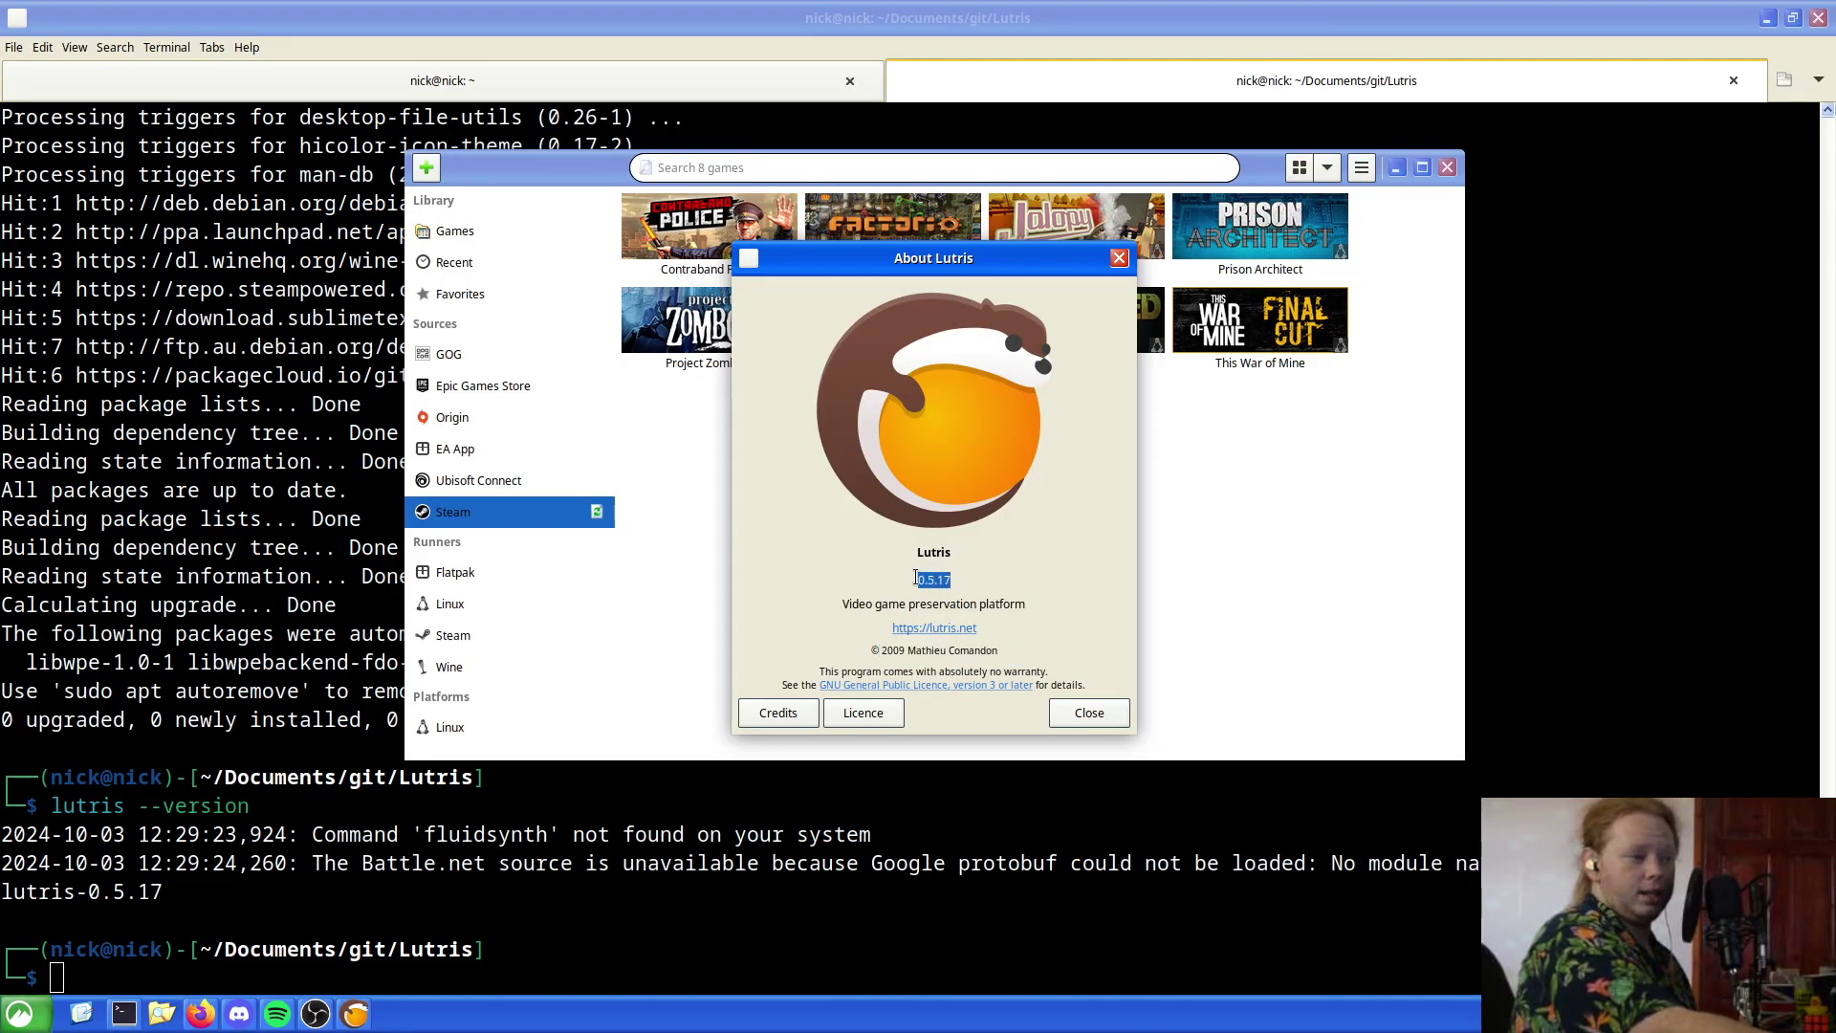
{"action": "left_click", "coordinate": [1089, 712]}
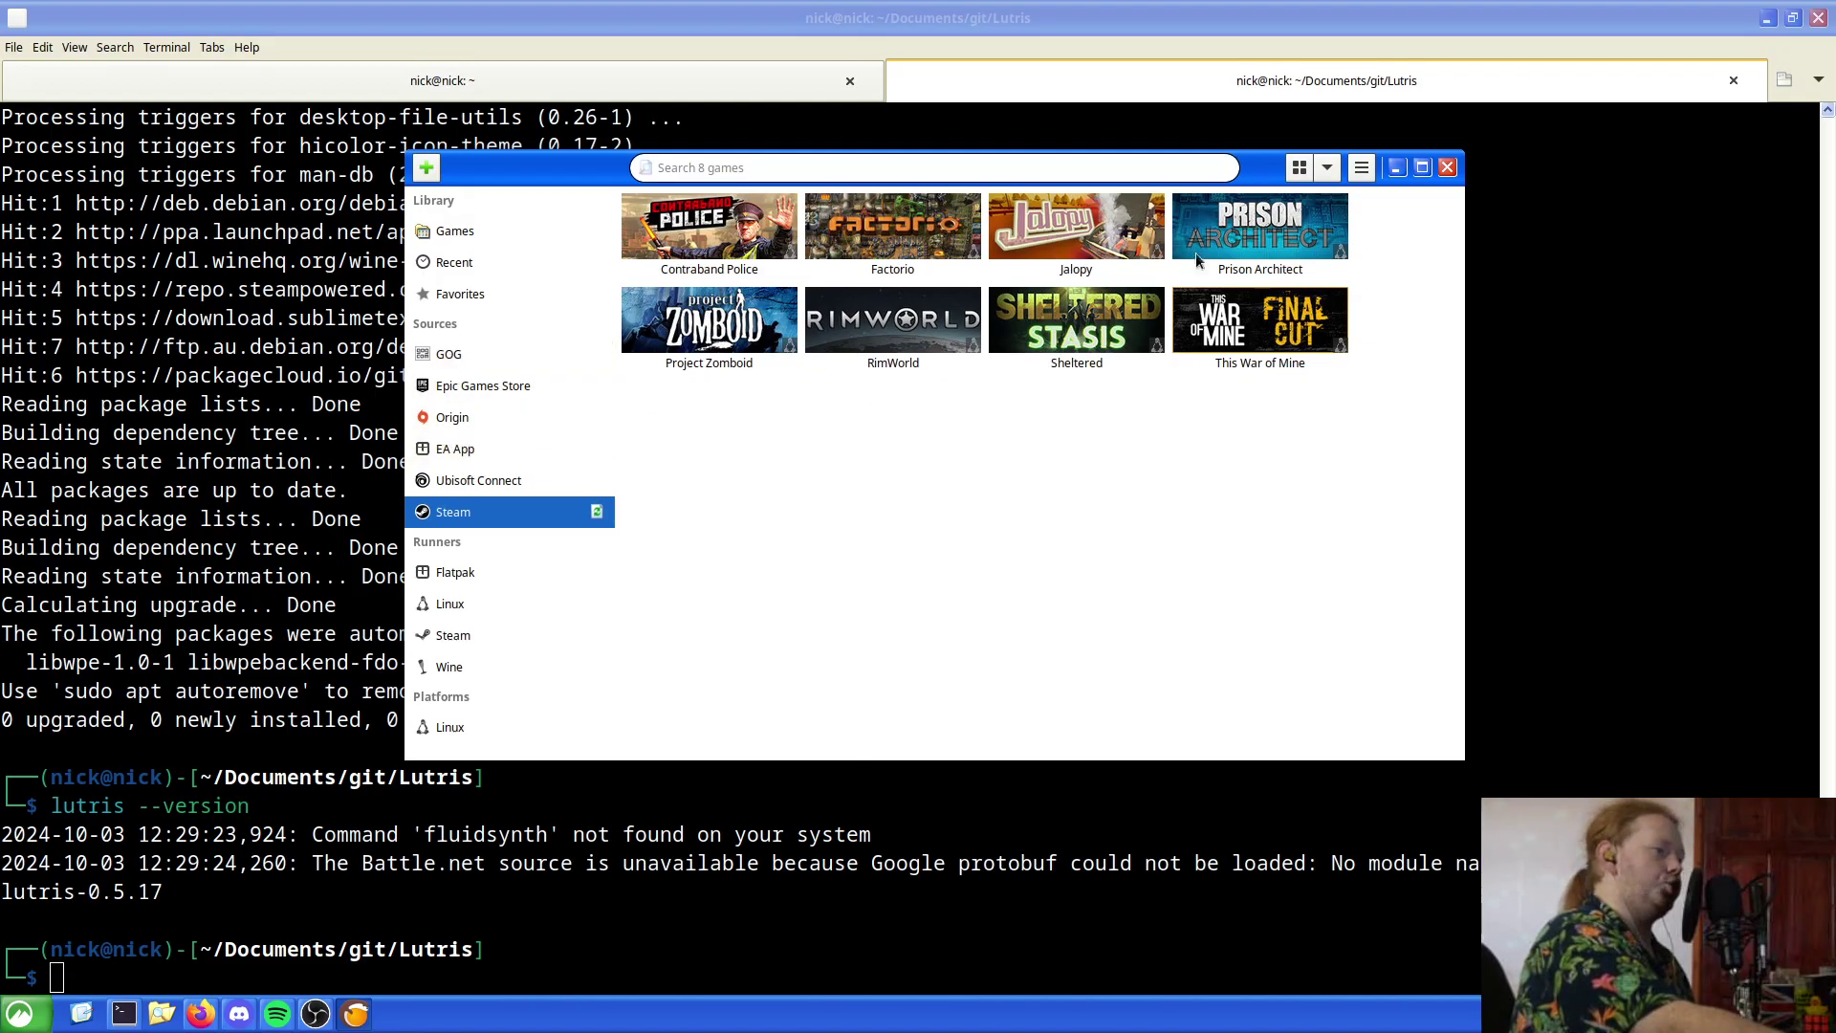
Enable the Humble Bundle and itch.io game sources in the Lutris preferences
{"action": "left_click", "coordinate": [1362, 169]}
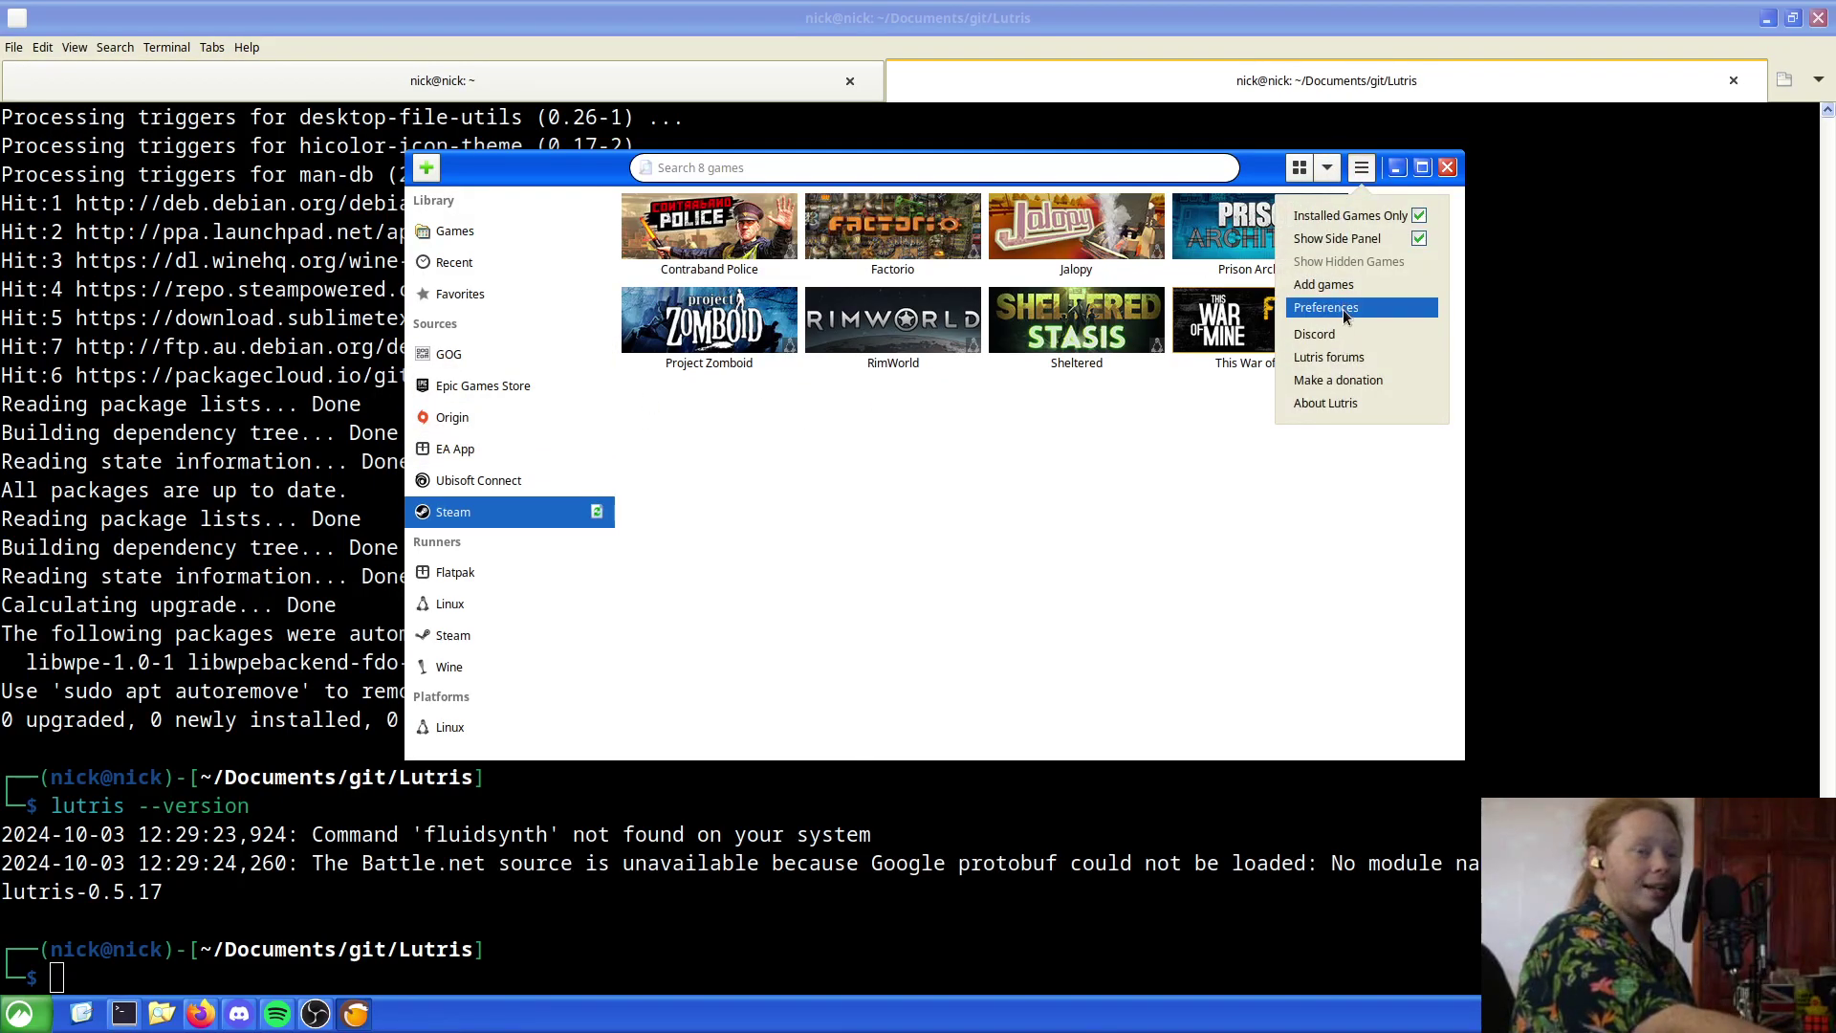
{"action": "left_click", "coordinate": [1343, 307]}
{"action": "left_click", "coordinate": [507, 298]}
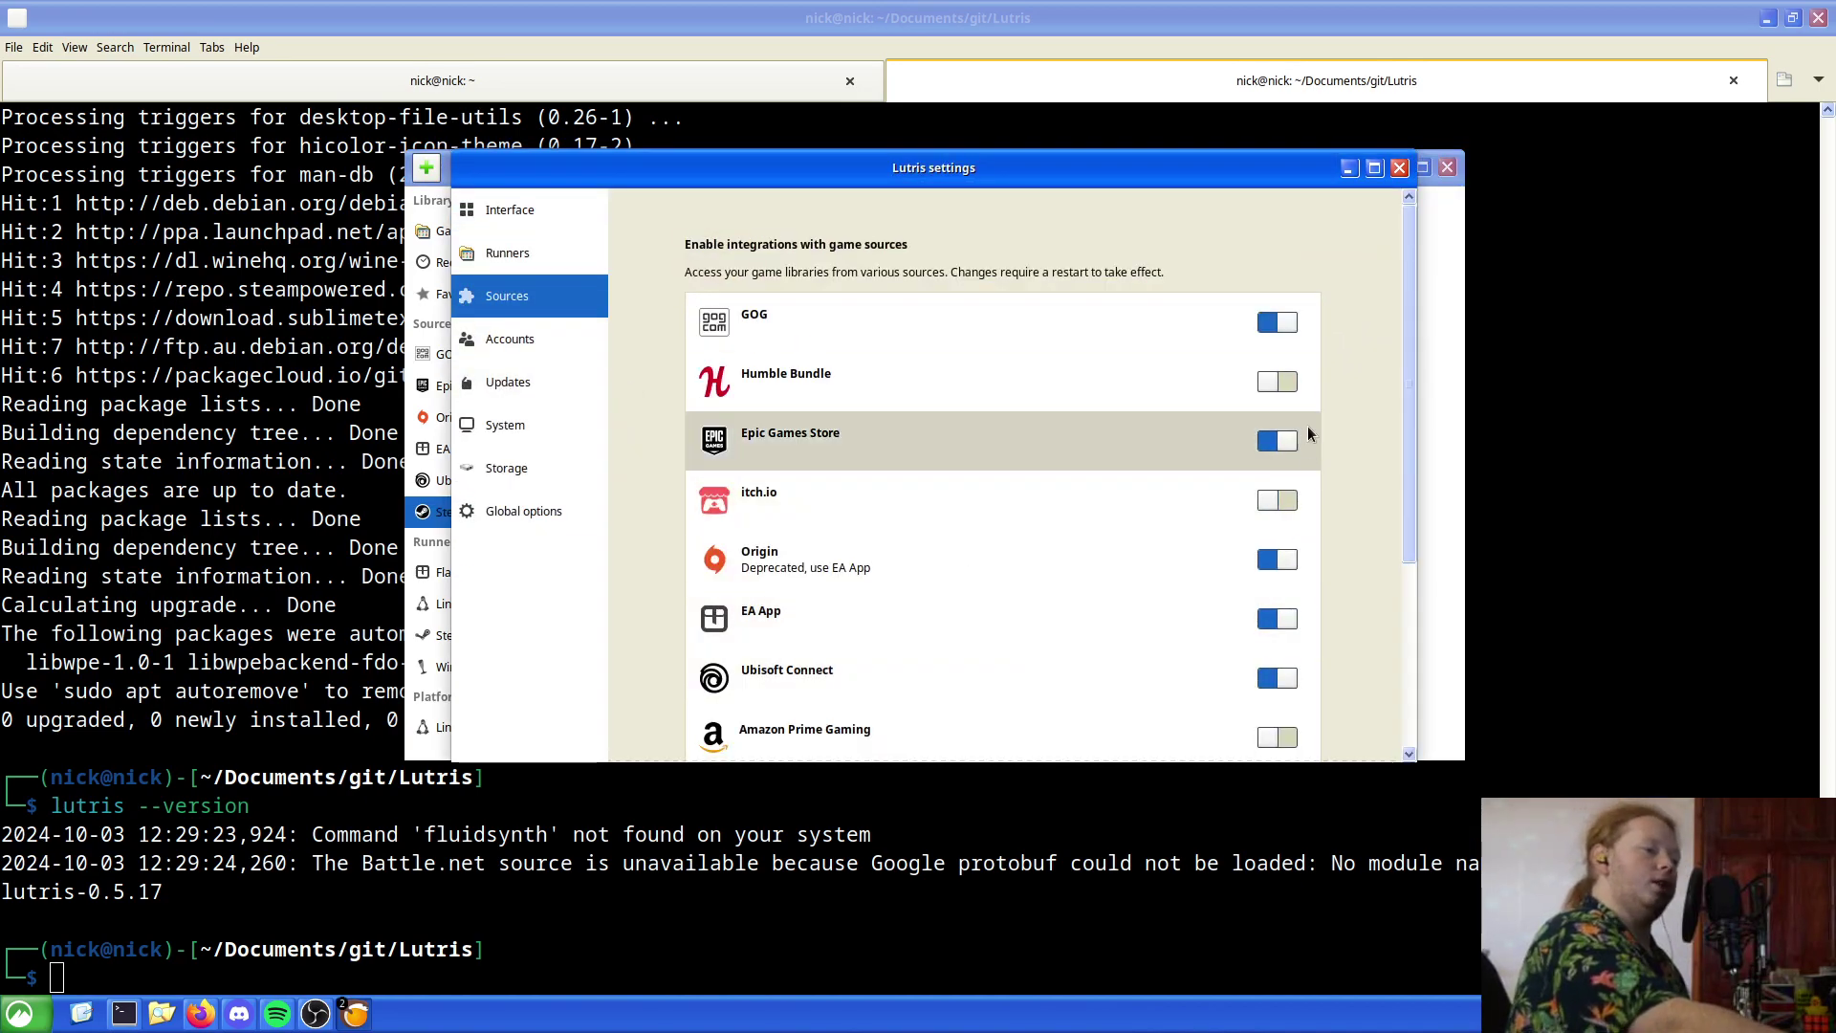
{"action": "left_click", "coordinate": [1280, 382]}
{"action": "left_click", "coordinate": [1275, 499]}
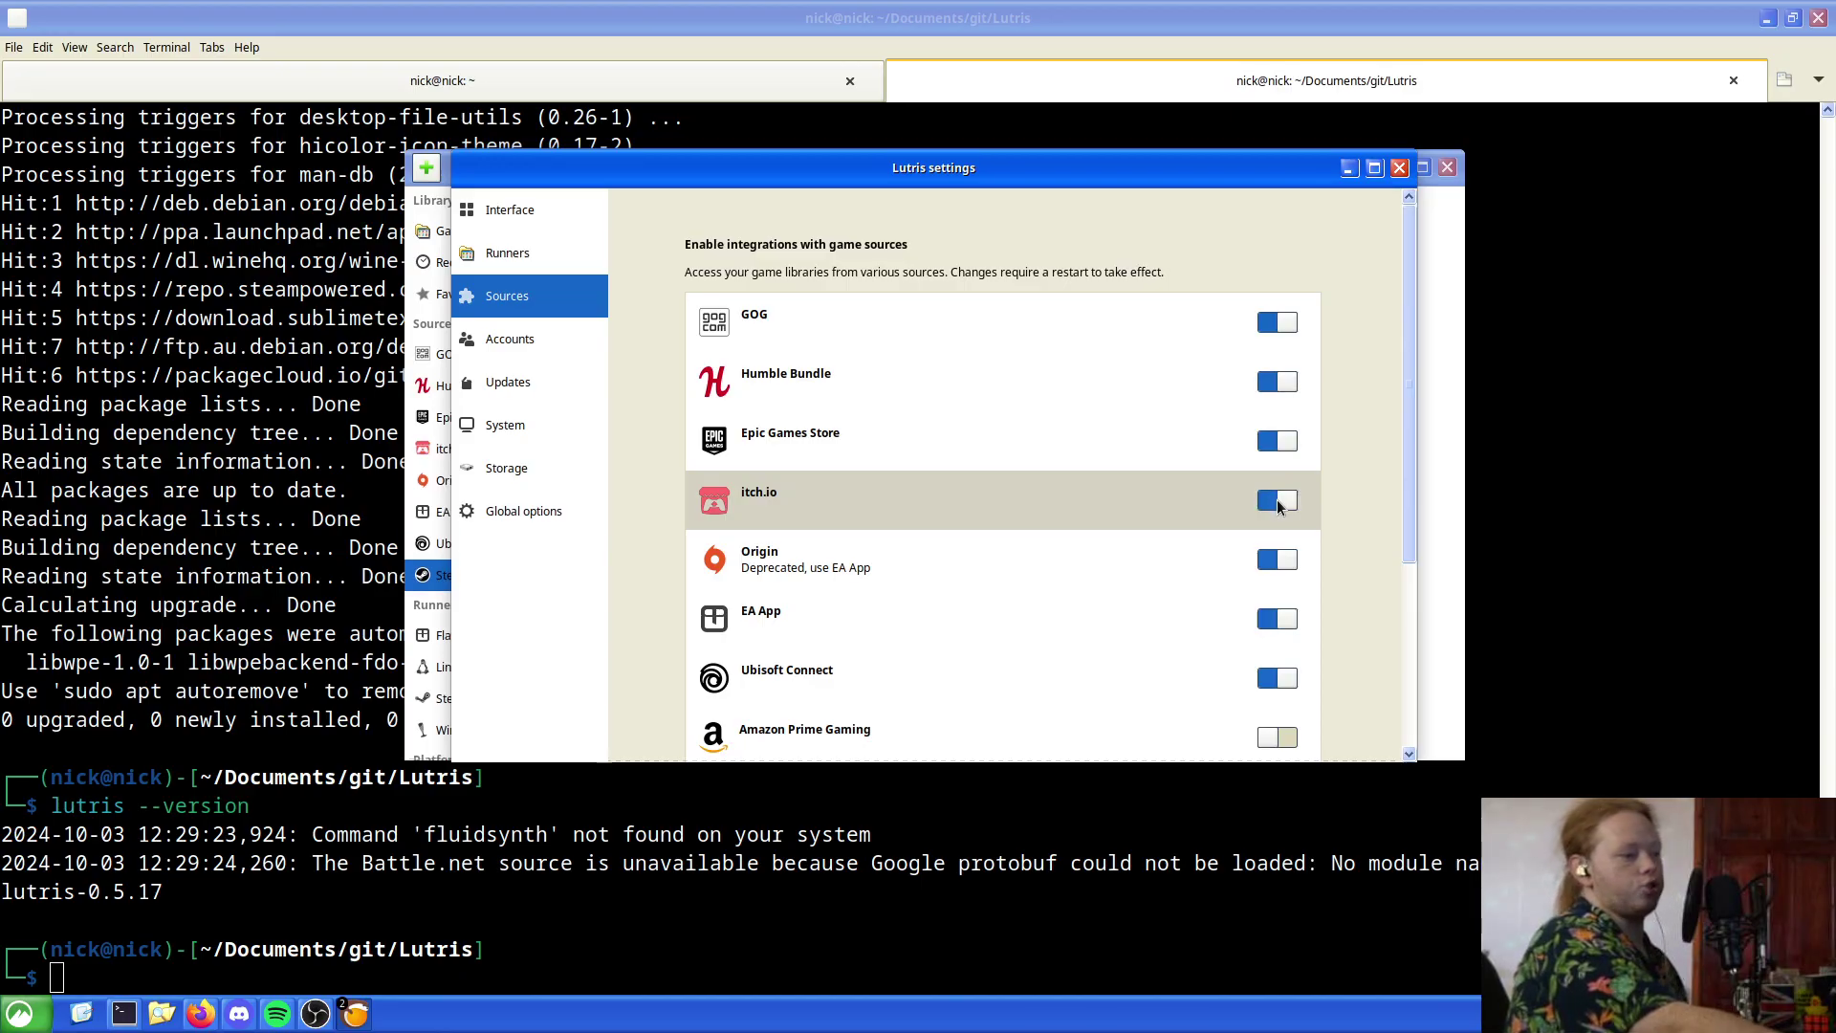
Enable the Amazon Prime Gaming, Flathub and Steam for Windows sources and close the settings
{"action": "scroll", "coordinate": [1276, 545], "scroll_direction": "down", "scroll_amount": 3}
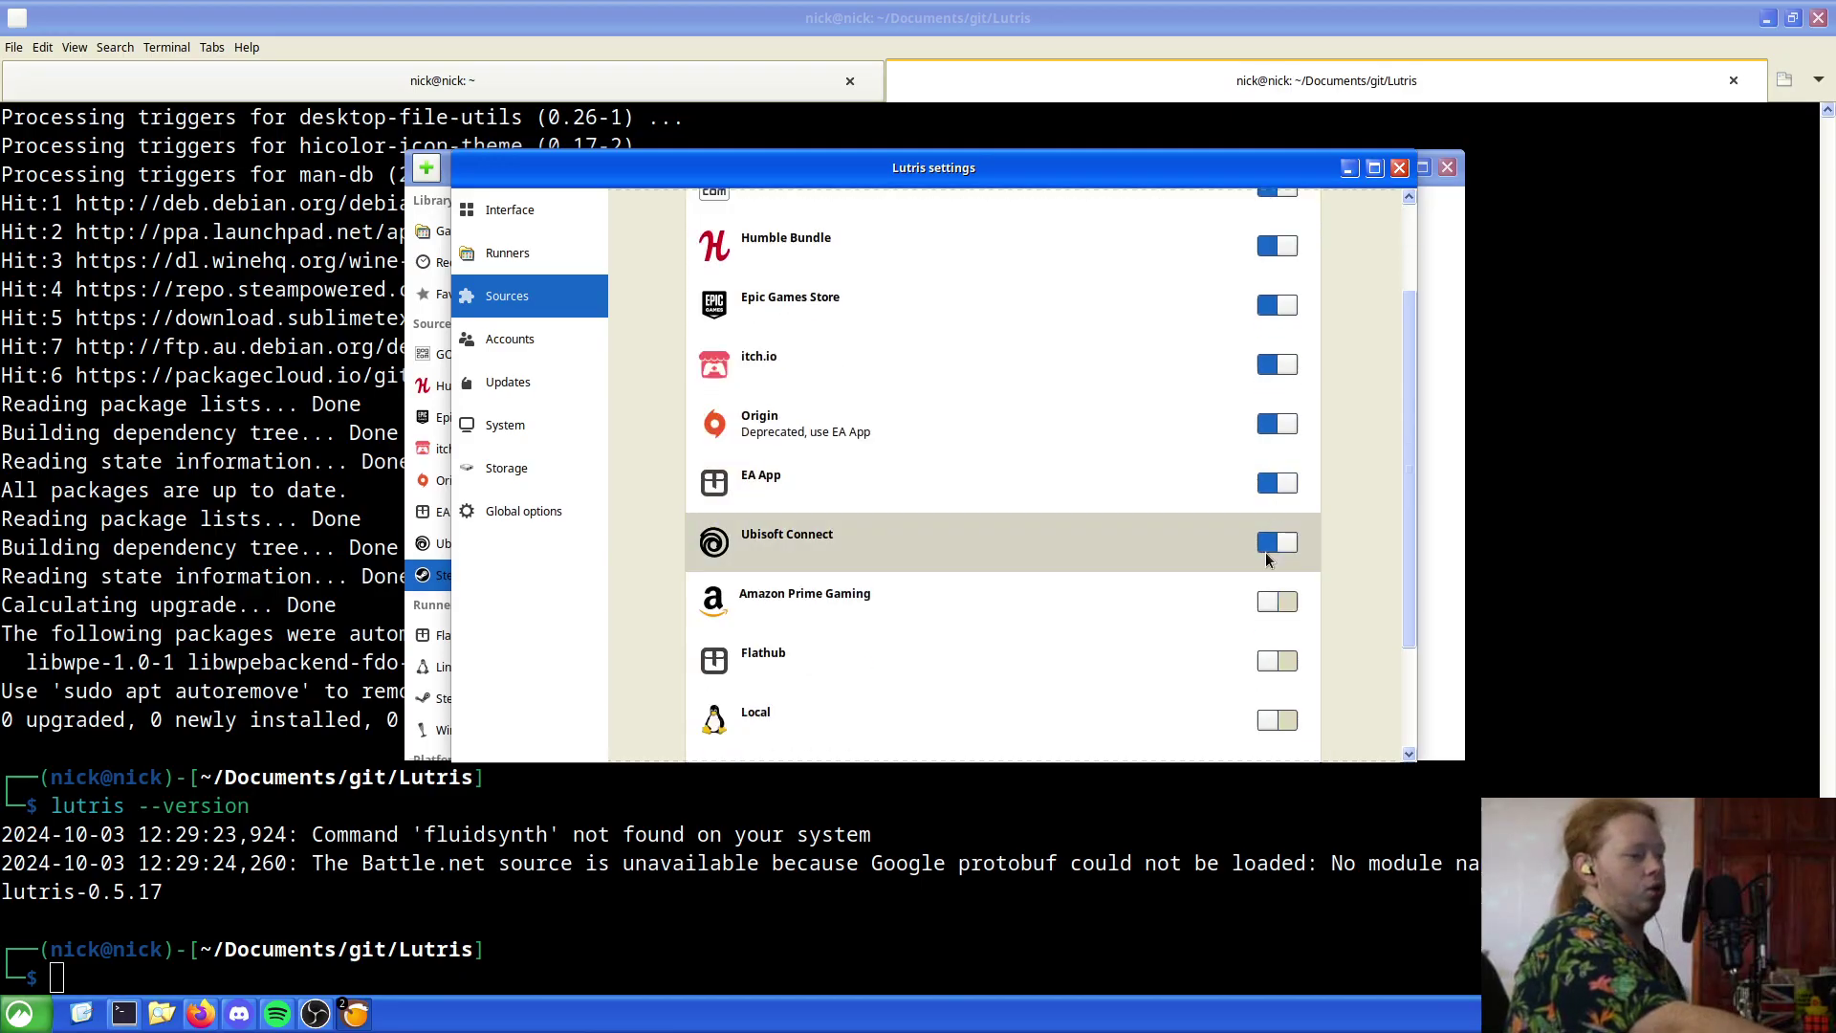
{"action": "left_click", "coordinate": [1277, 604]}
{"action": "scroll", "coordinate": [1275, 602], "scroll_direction": "down", "scroll_amount": 3}
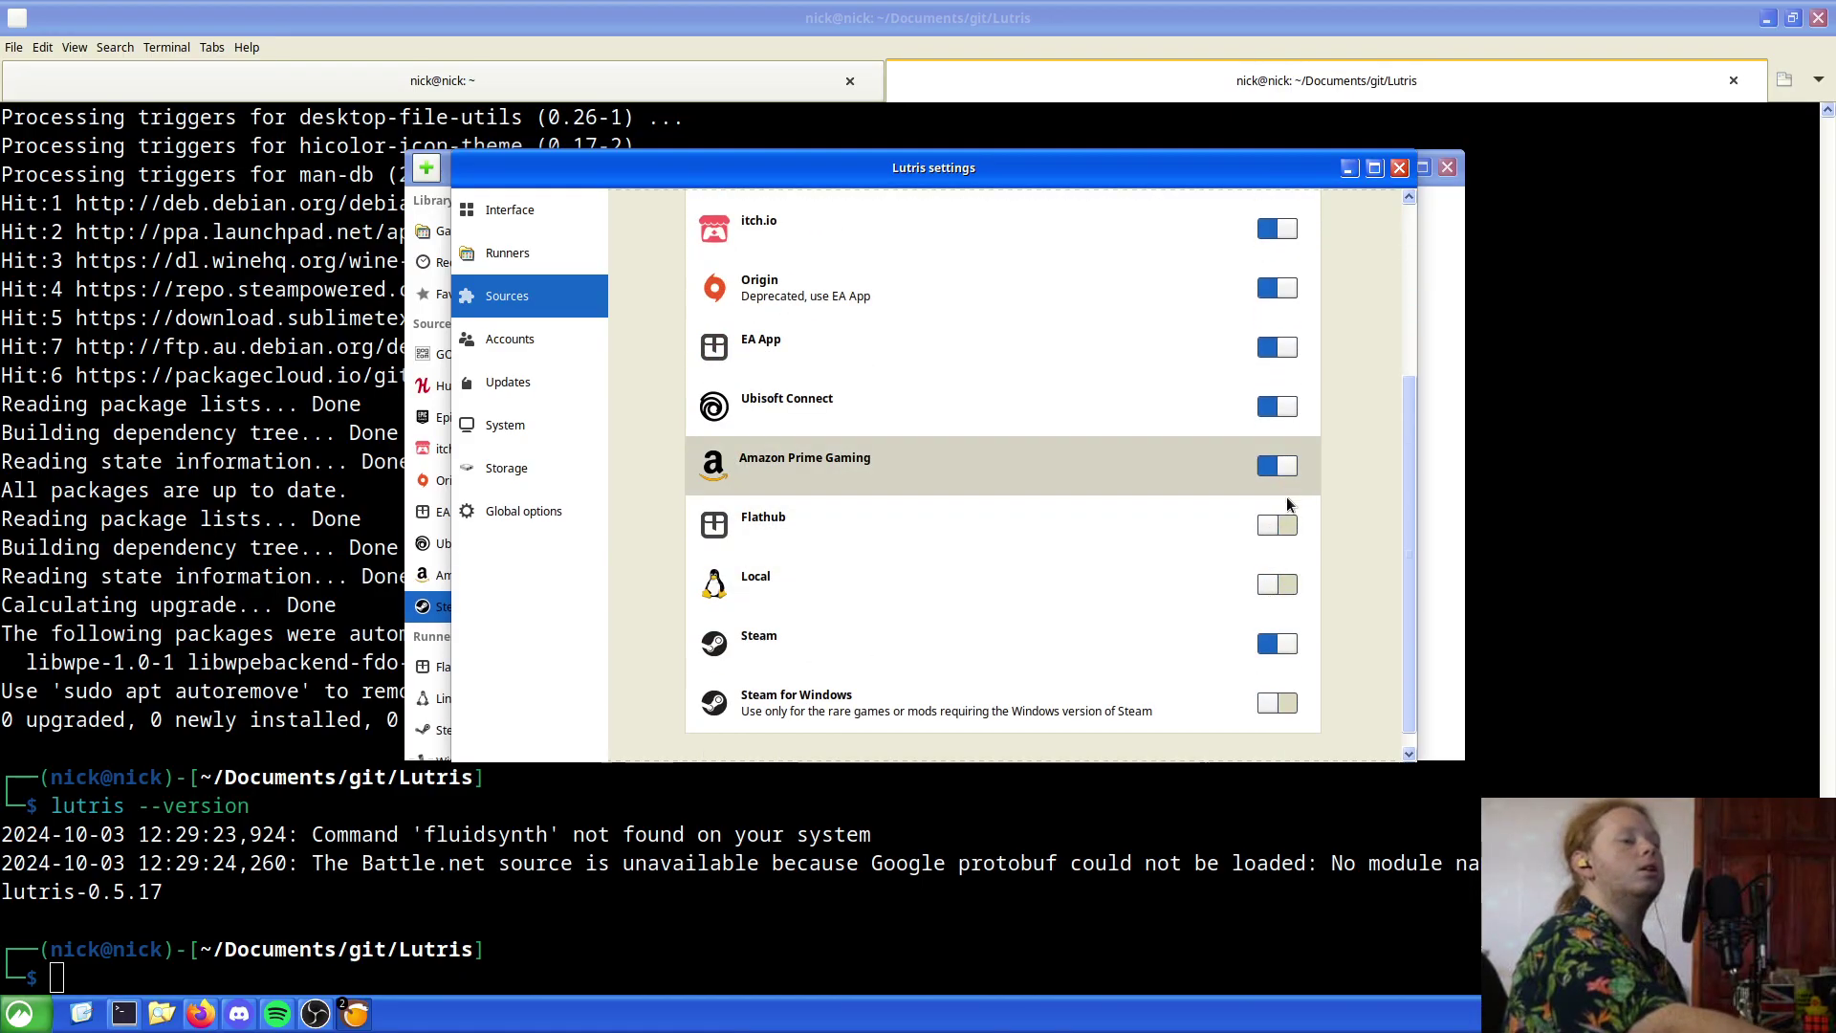
{"action": "left_click", "coordinate": [1281, 527]}
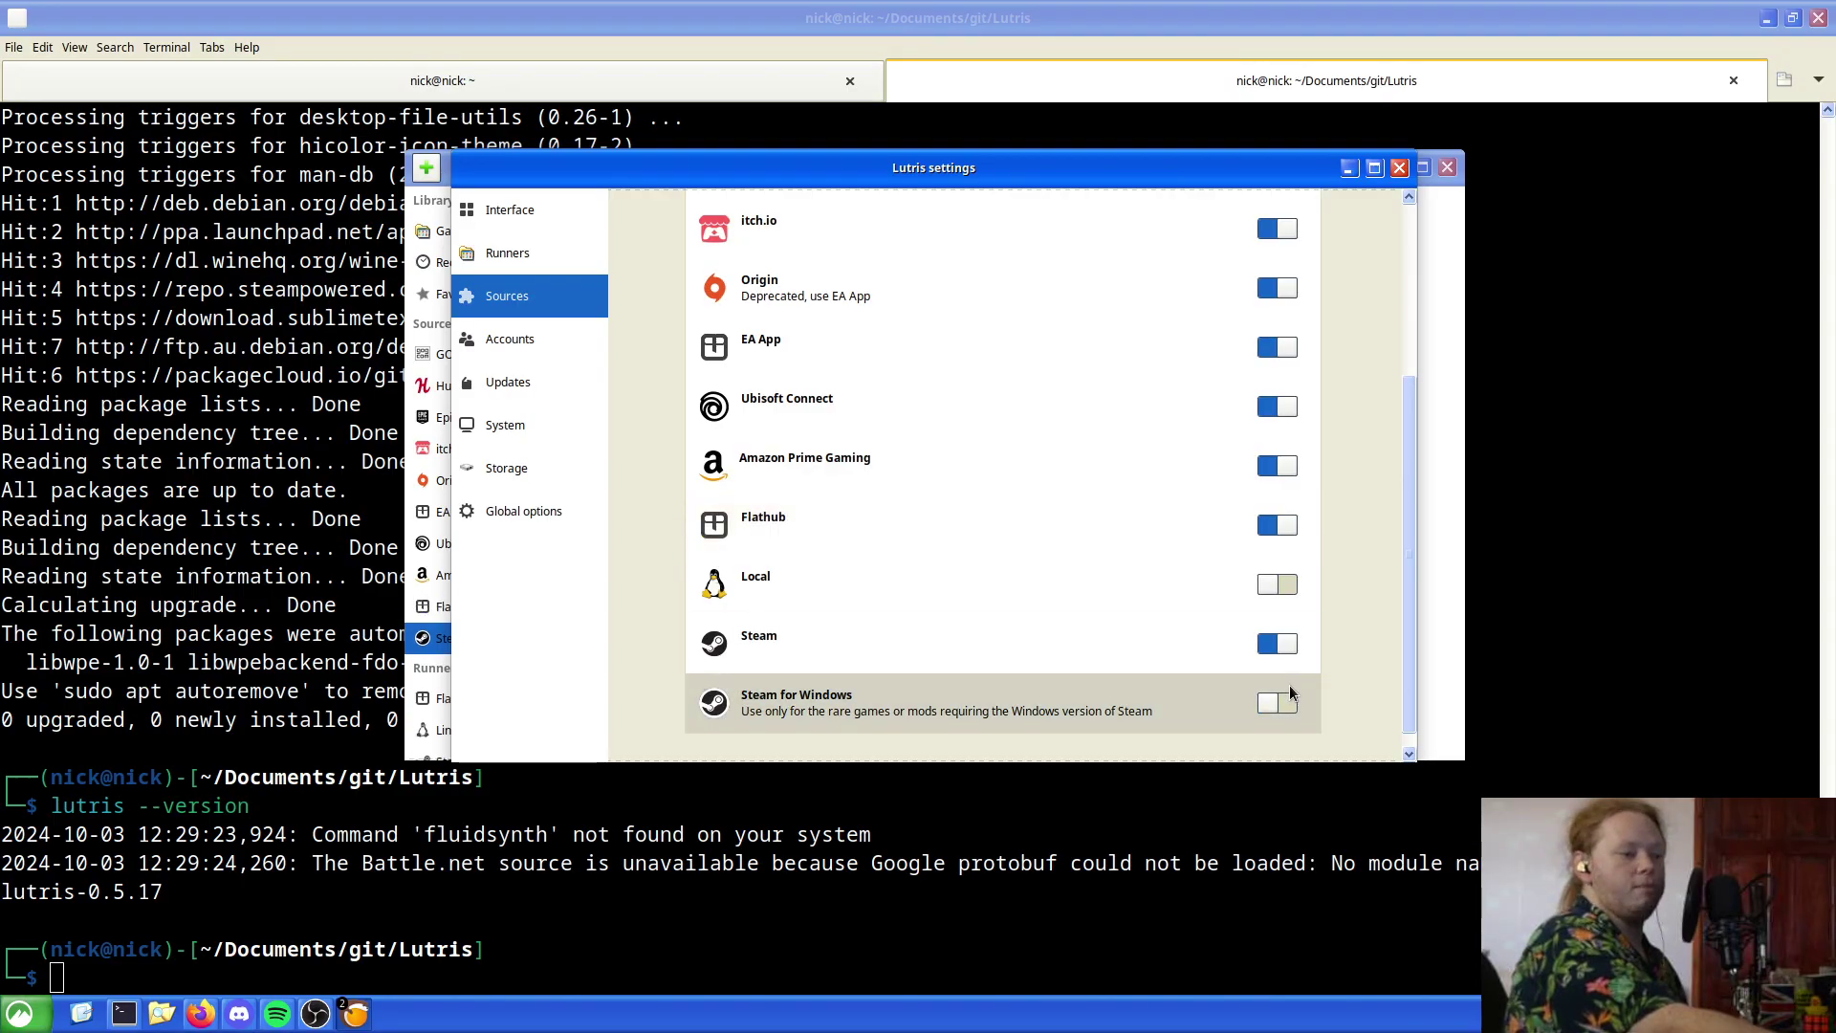
{"action": "left_click", "coordinate": [1278, 704]}
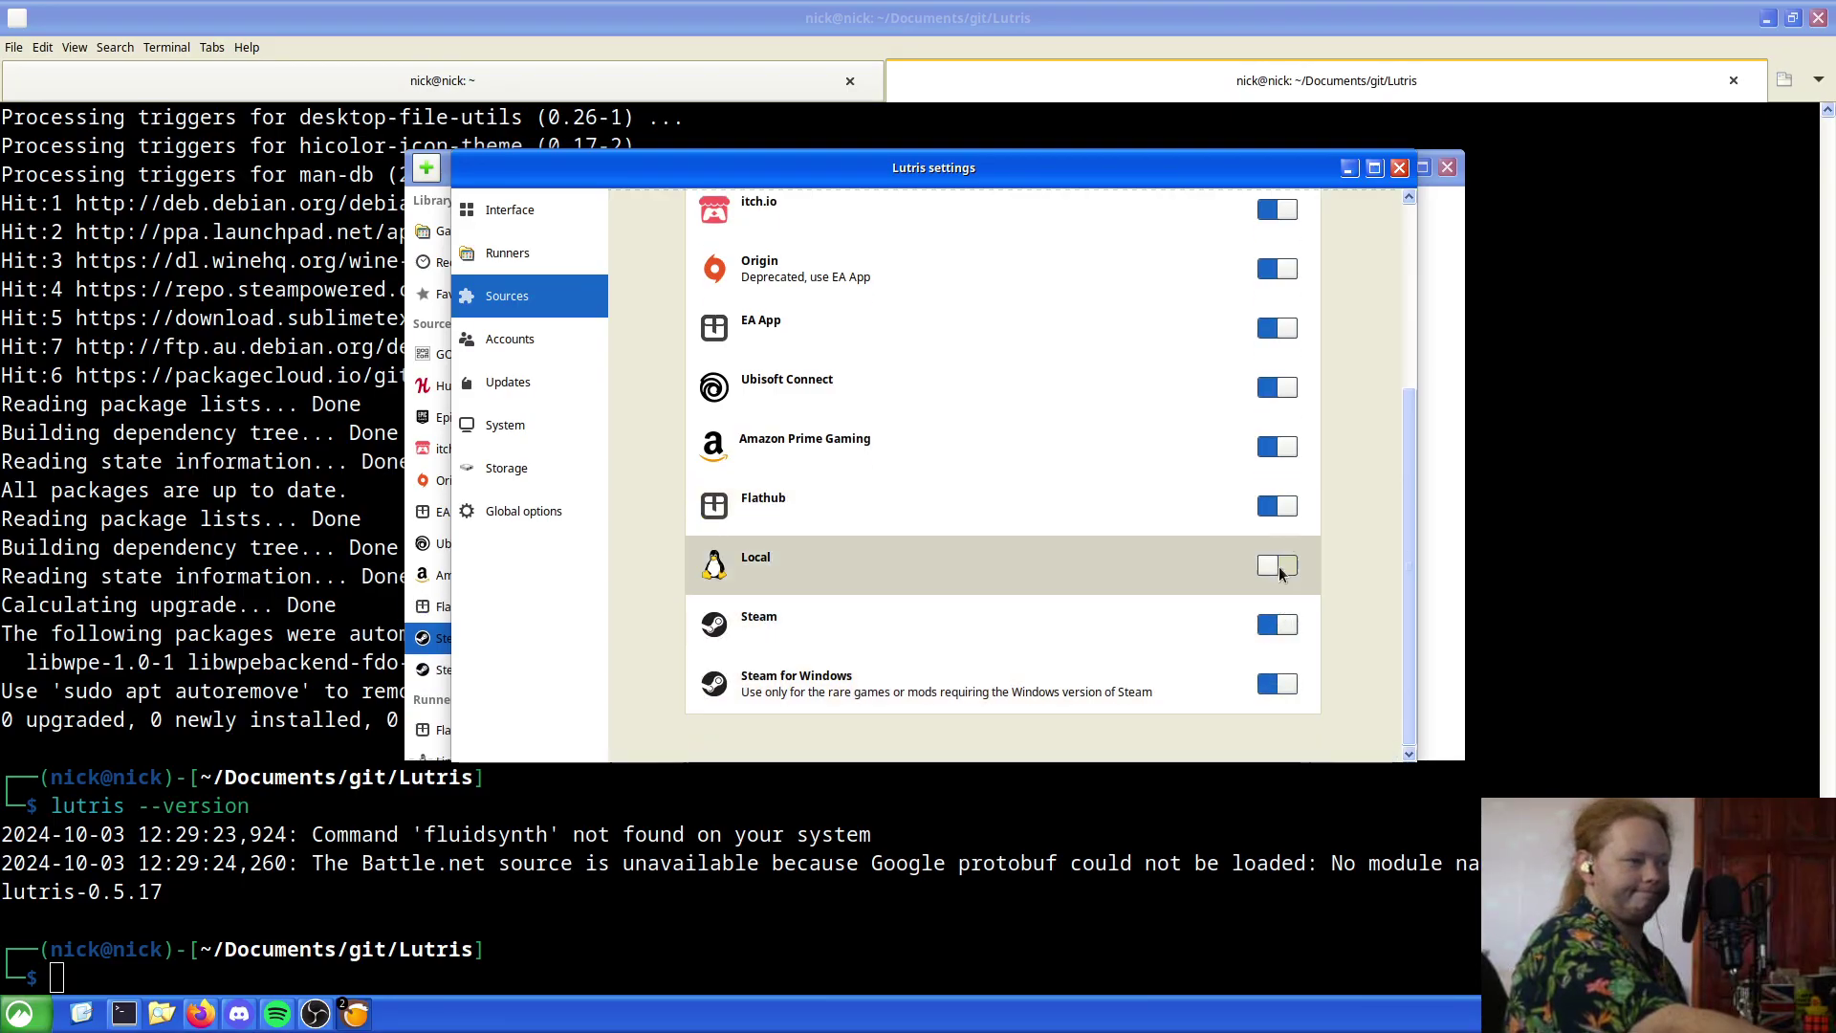
{"action": "scroll", "coordinate": [1359, 261], "scroll_direction": "up", "scroll_amount": 6}
{"action": "left_click", "coordinate": [1399, 168]}
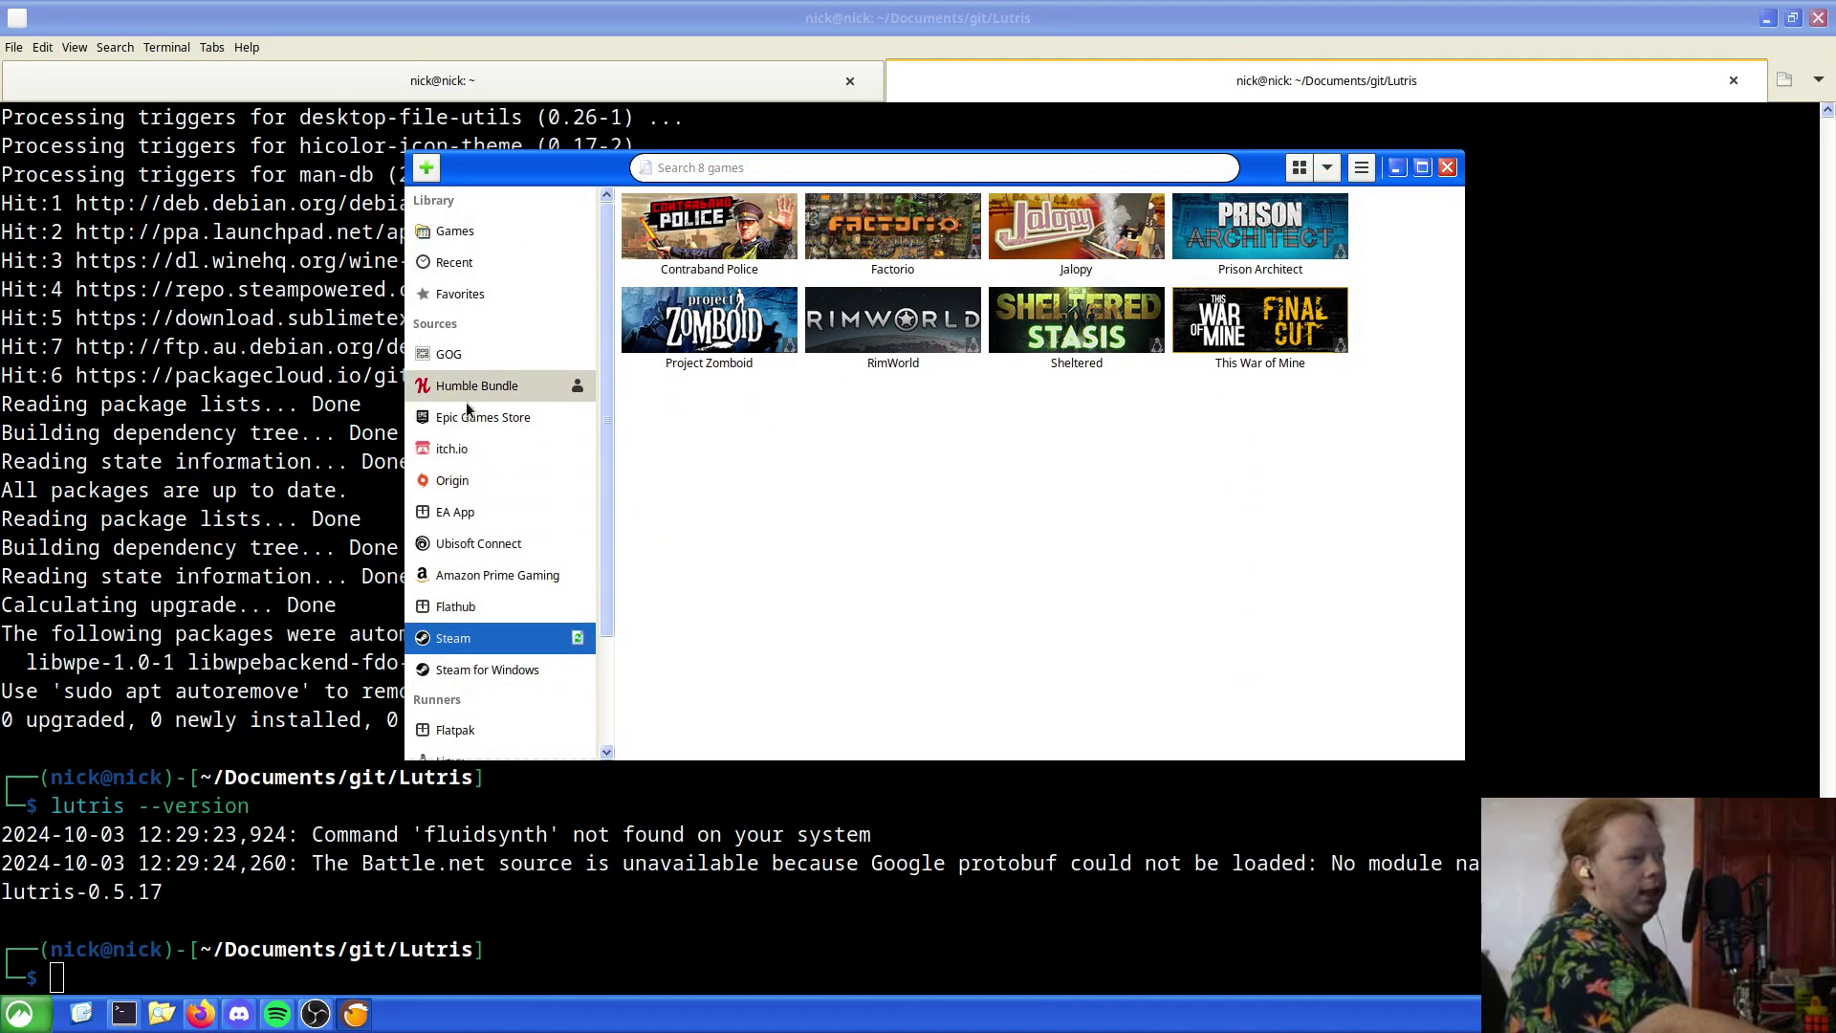
View the login form of the GOG source, close it and return to the games of the Steam source
{"action": "left_click", "coordinate": [493, 360]}
{"action": "left_click", "coordinate": [578, 353]}
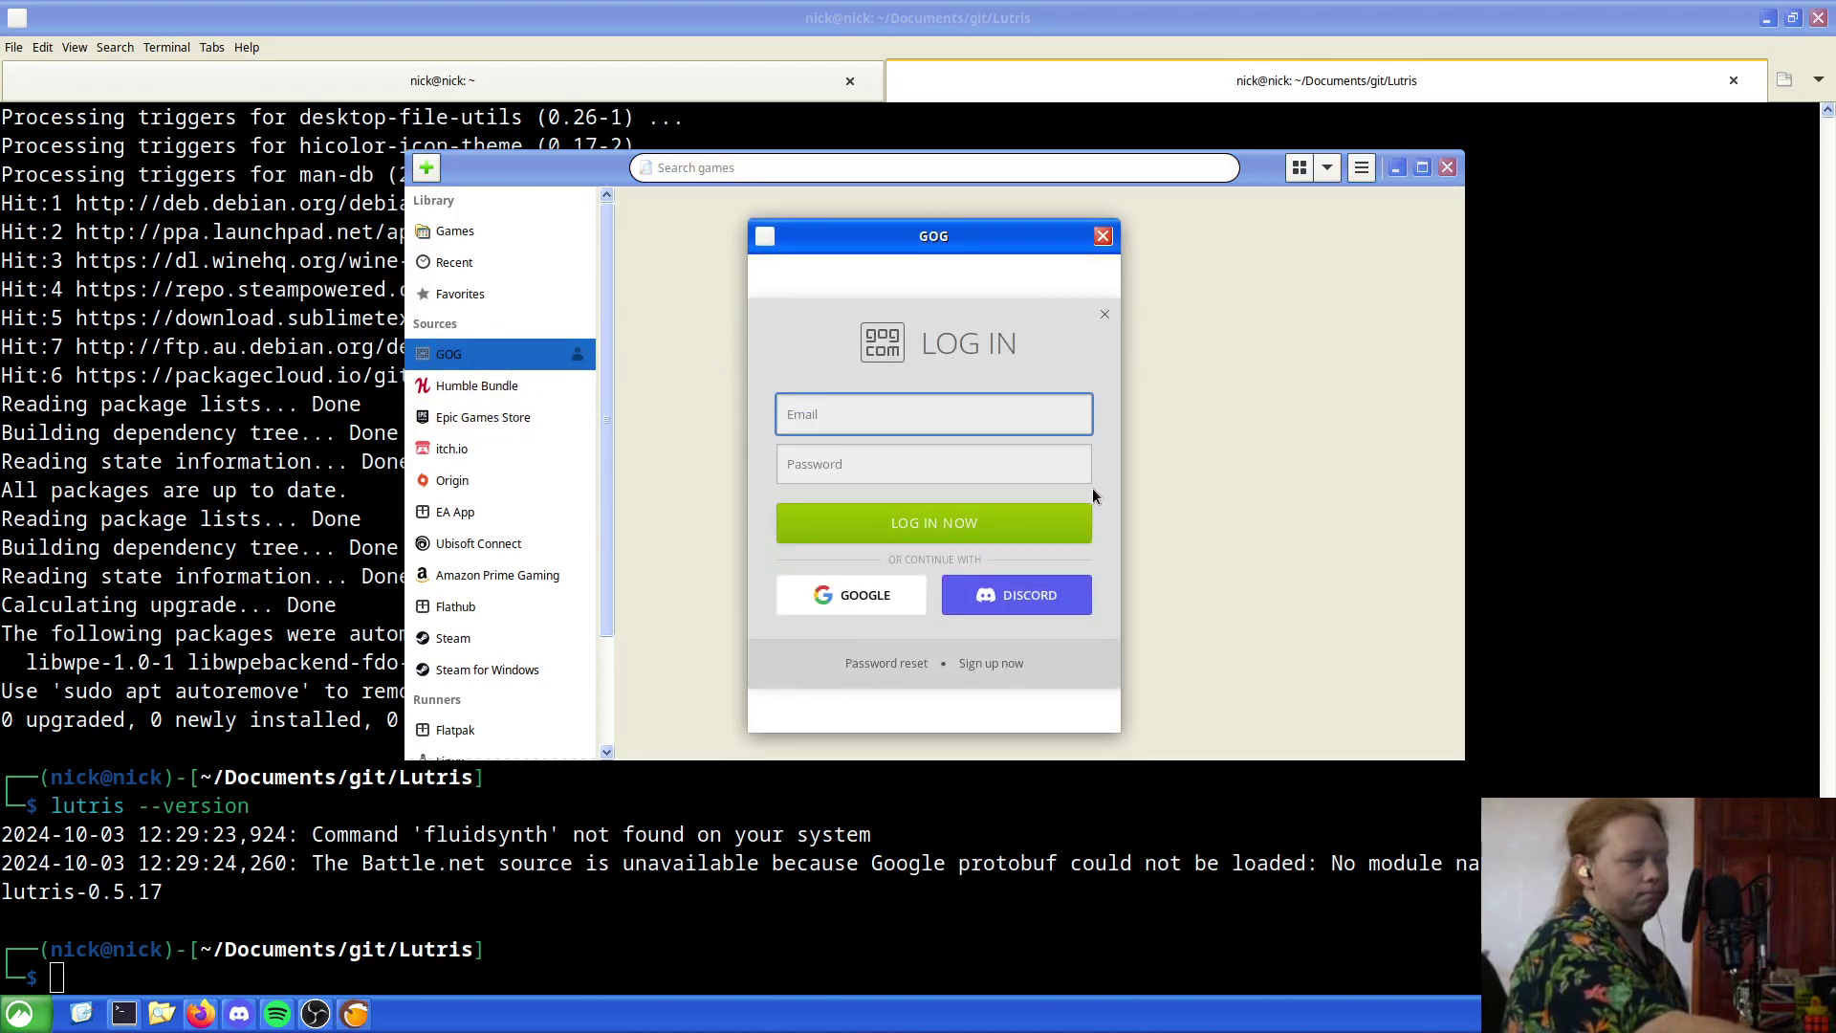
{"action": "left_click", "coordinate": [1103, 236]}
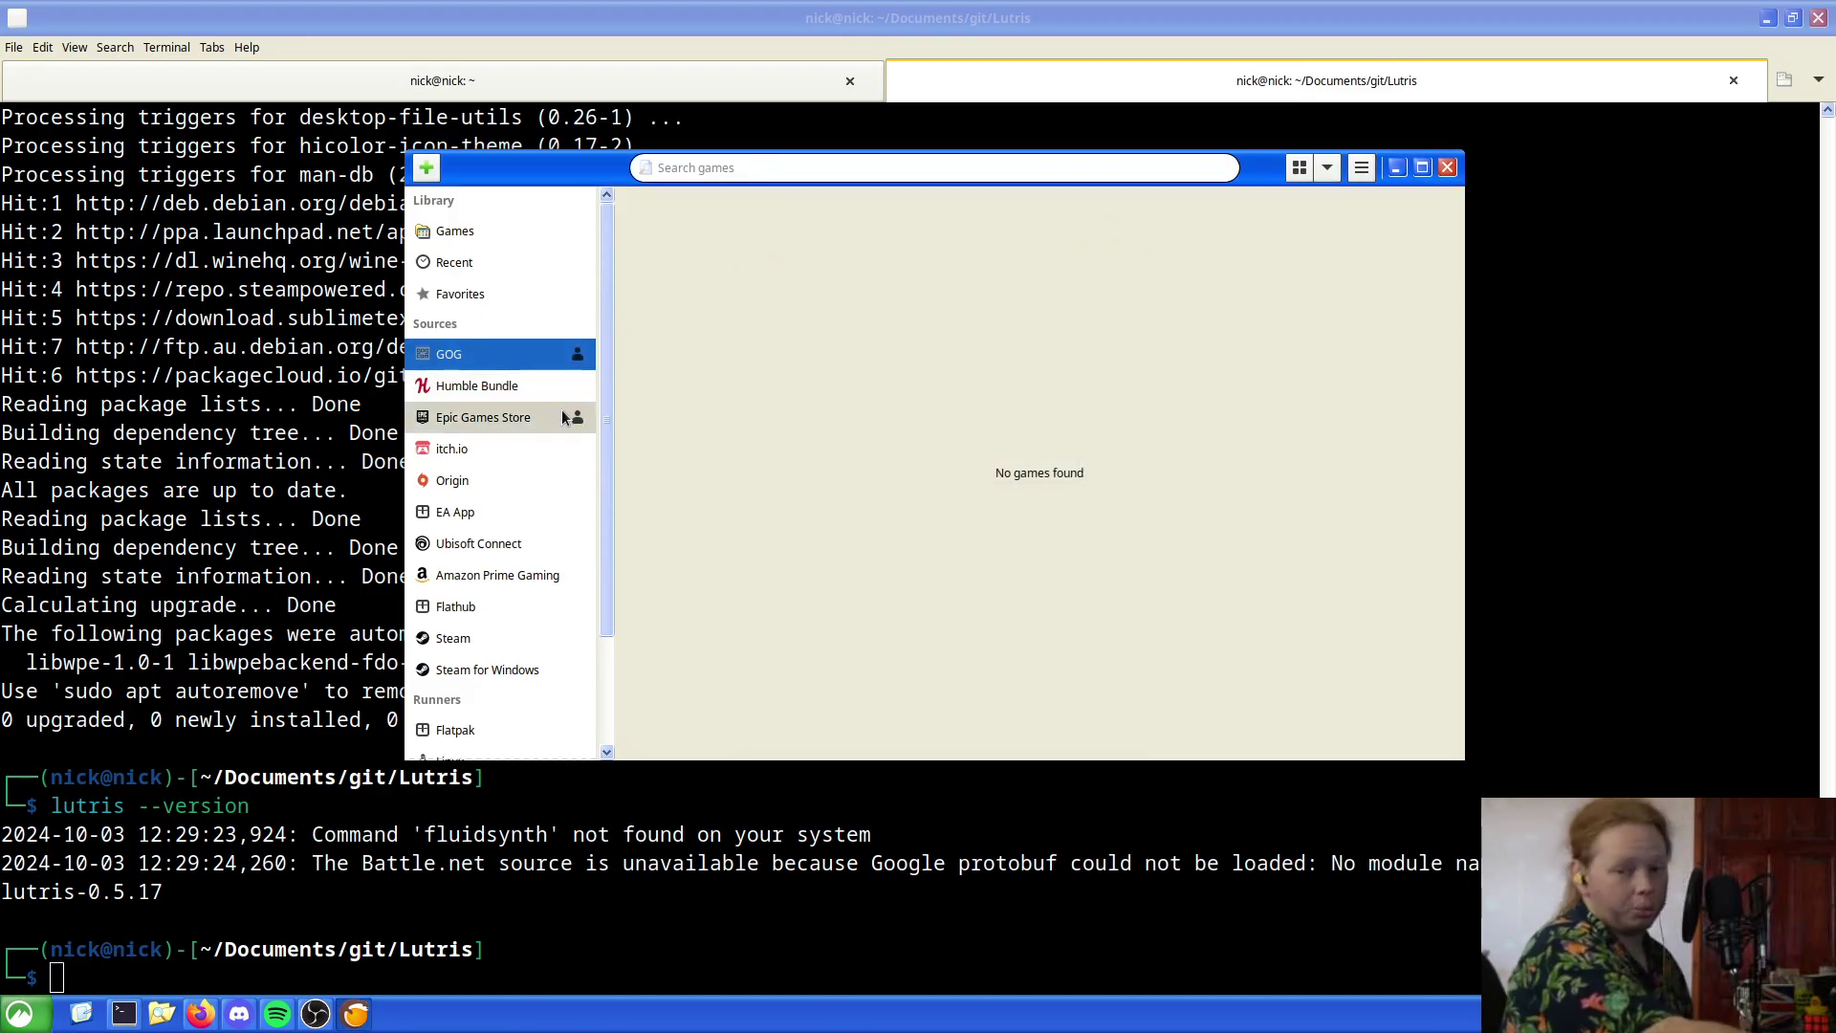
{"action": "scroll", "coordinate": [560, 413], "scroll_direction": "down", "scroll_amount": 3}
{"action": "left_click", "coordinate": [504, 493]}
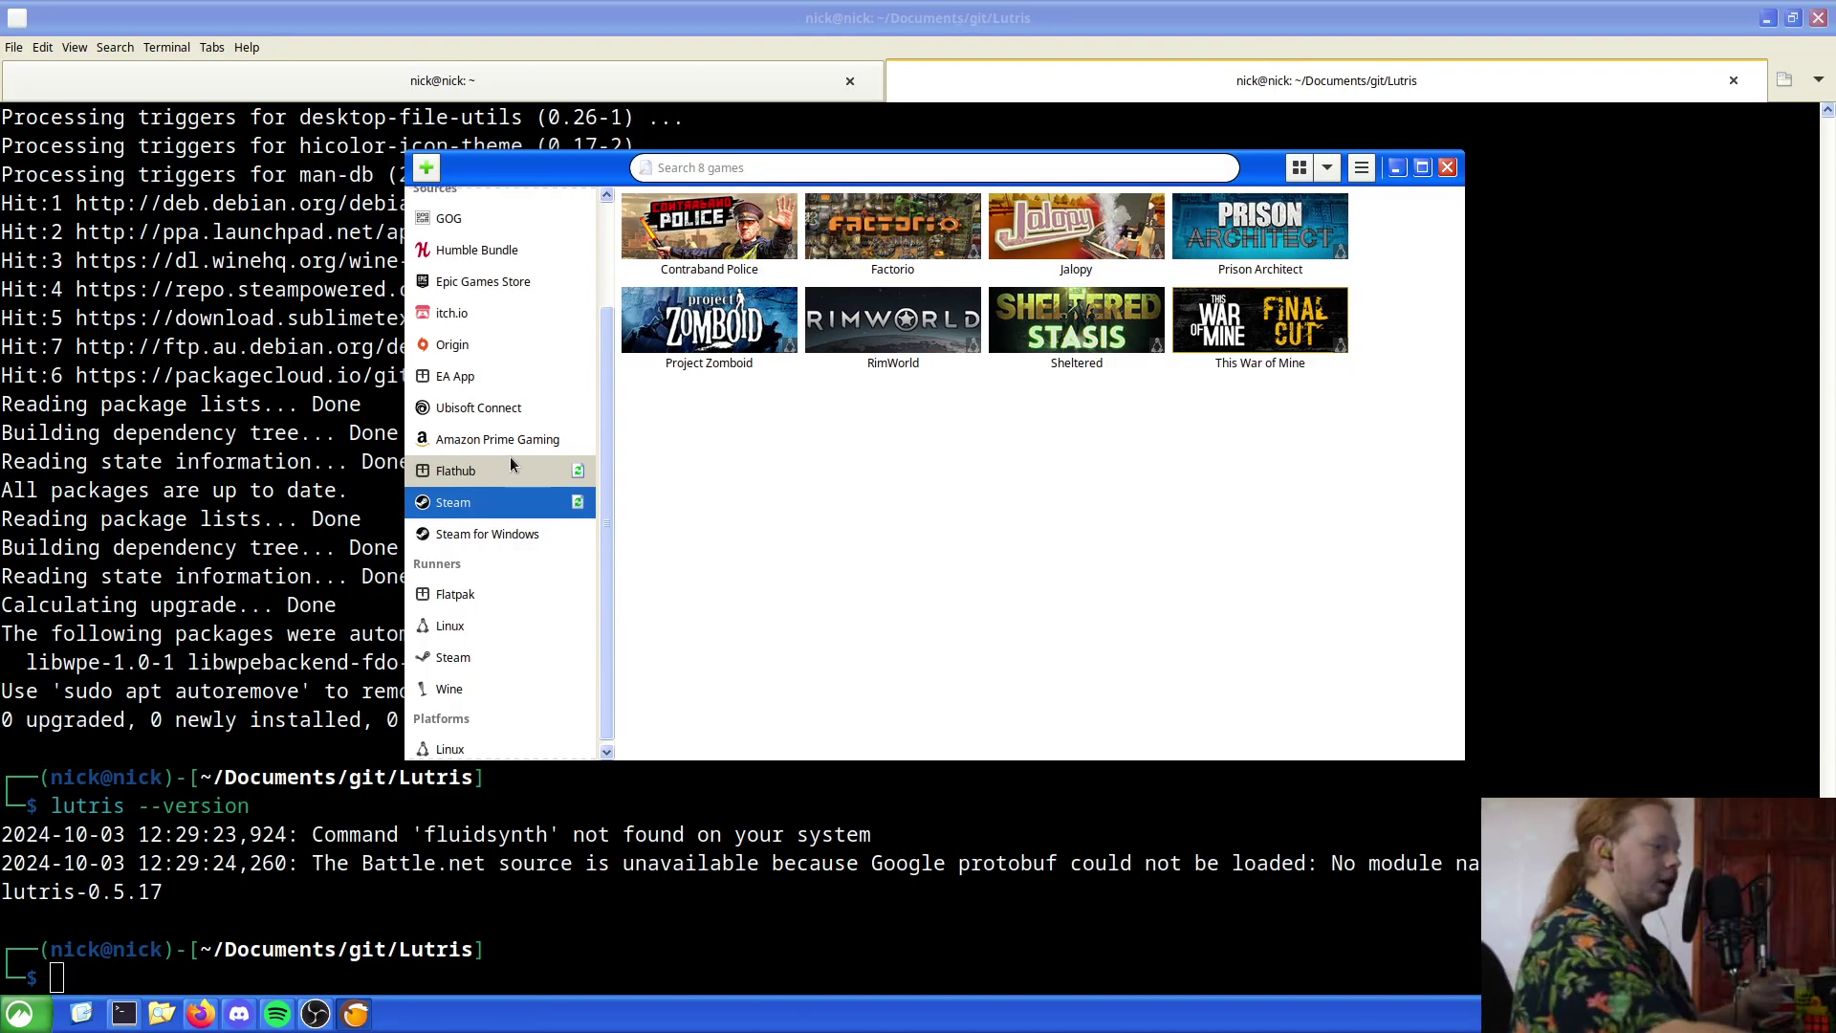
Switch to Firefox and view the sign-in and Downloads pages of lutris.net
{"action": "mouse_move", "coordinate": [201, 1021]}
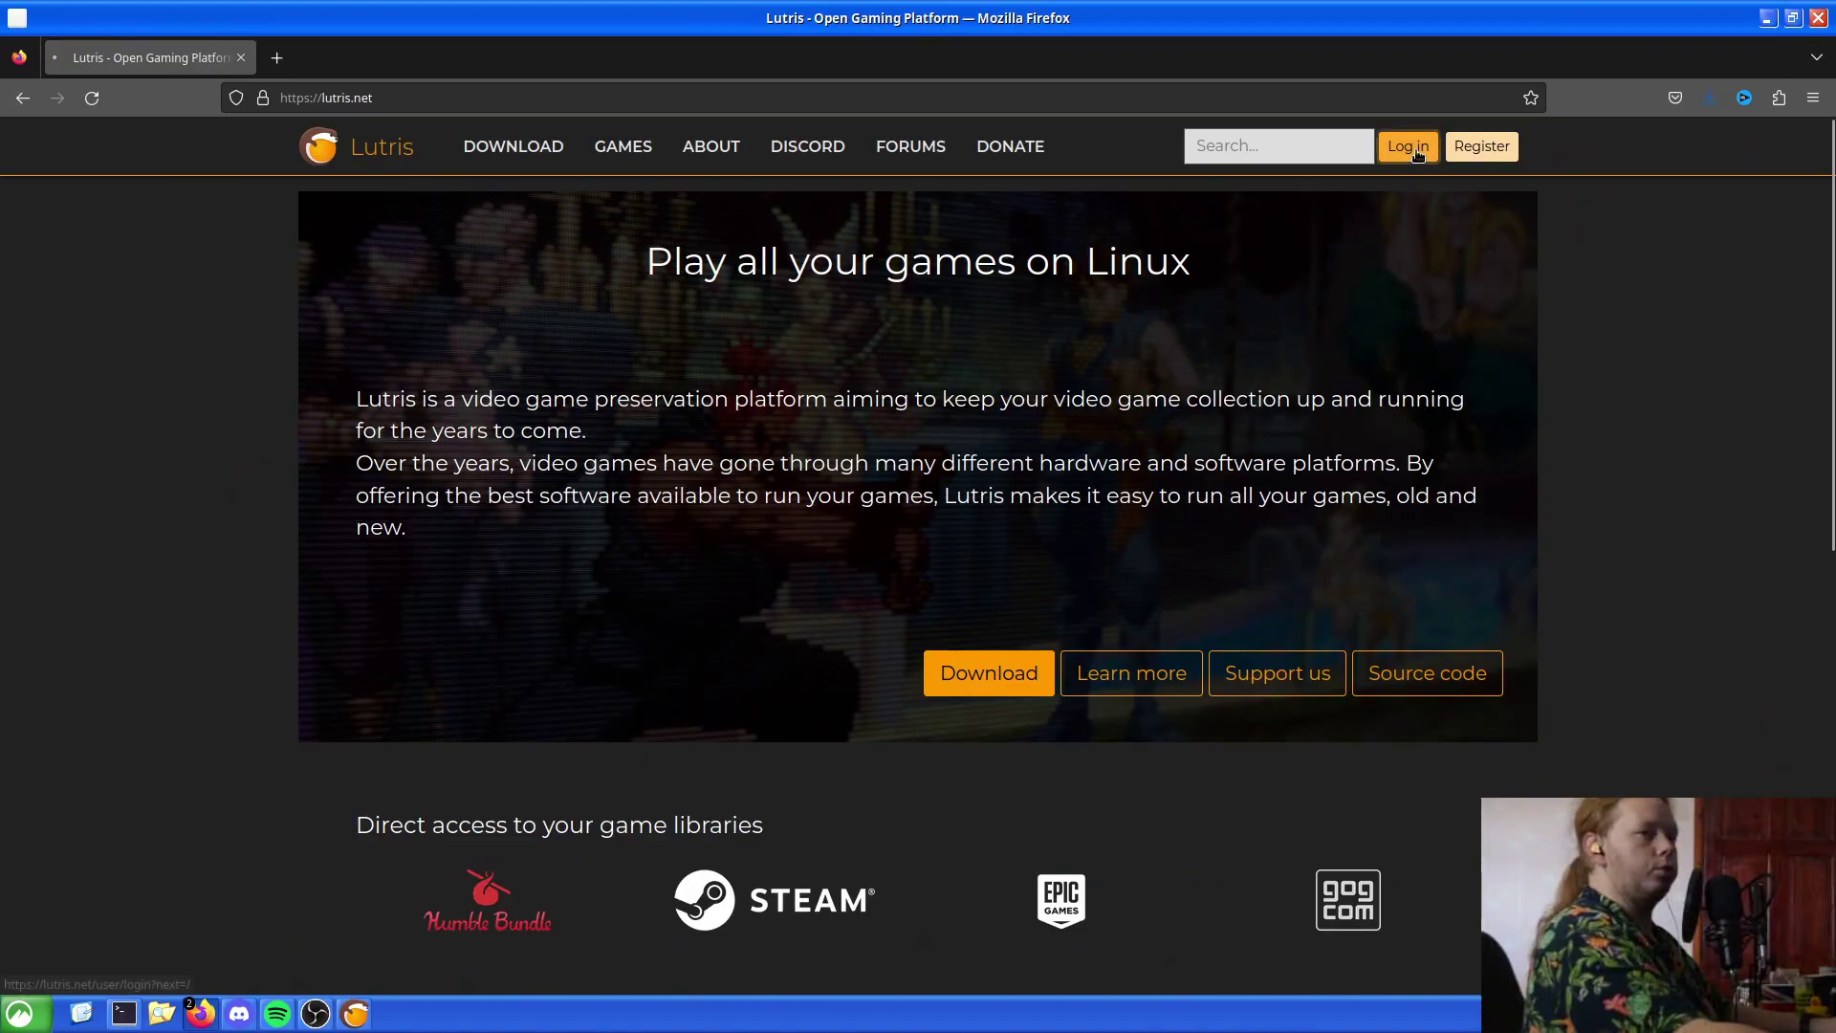
{"action": "left_click", "coordinate": [1416, 155]}
{"action": "left_click", "coordinate": [990, 316]}
{"action": "left_click", "coordinate": [986, 316]}
{"action": "left_click", "coordinate": [986, 316]}
{"action": "left_click", "coordinate": [928, 251]}
{"action": "left_click", "coordinate": [522, 149]}
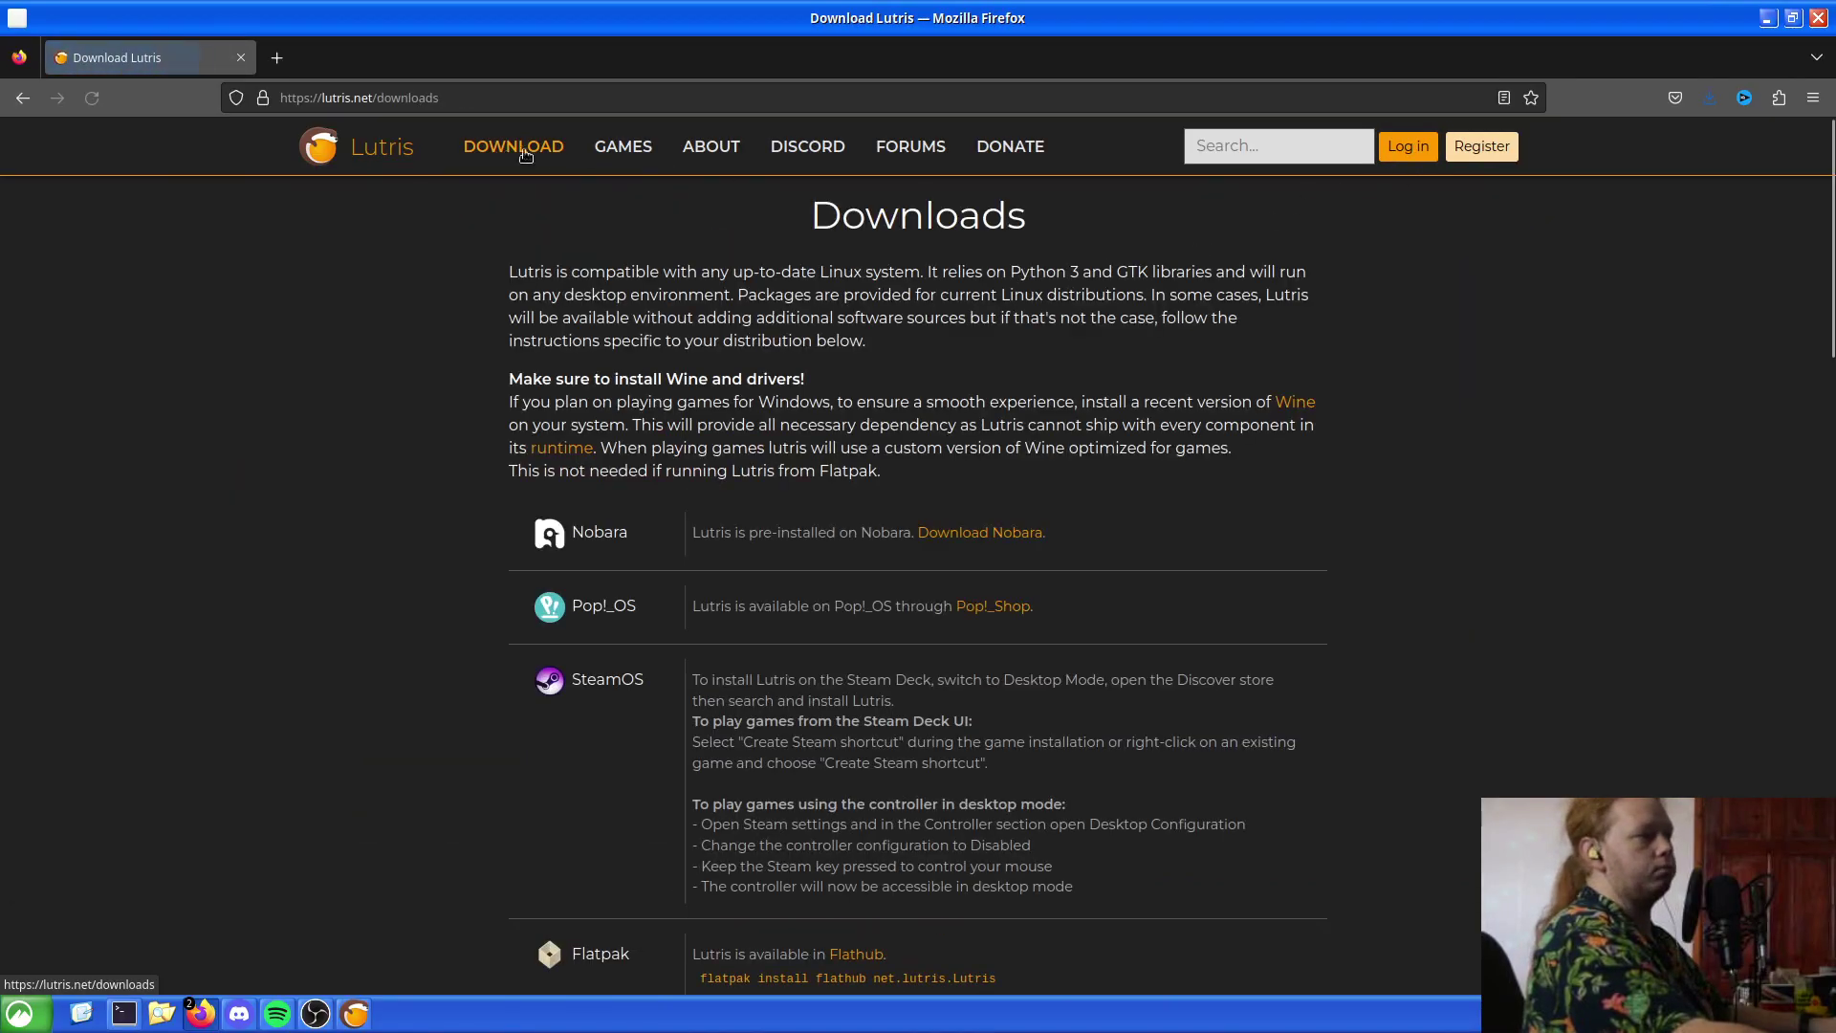
Browse the games catalogue on lutris.net and open the page of 007: Quantum of Solace
{"action": "left_click", "coordinate": [610, 153]}
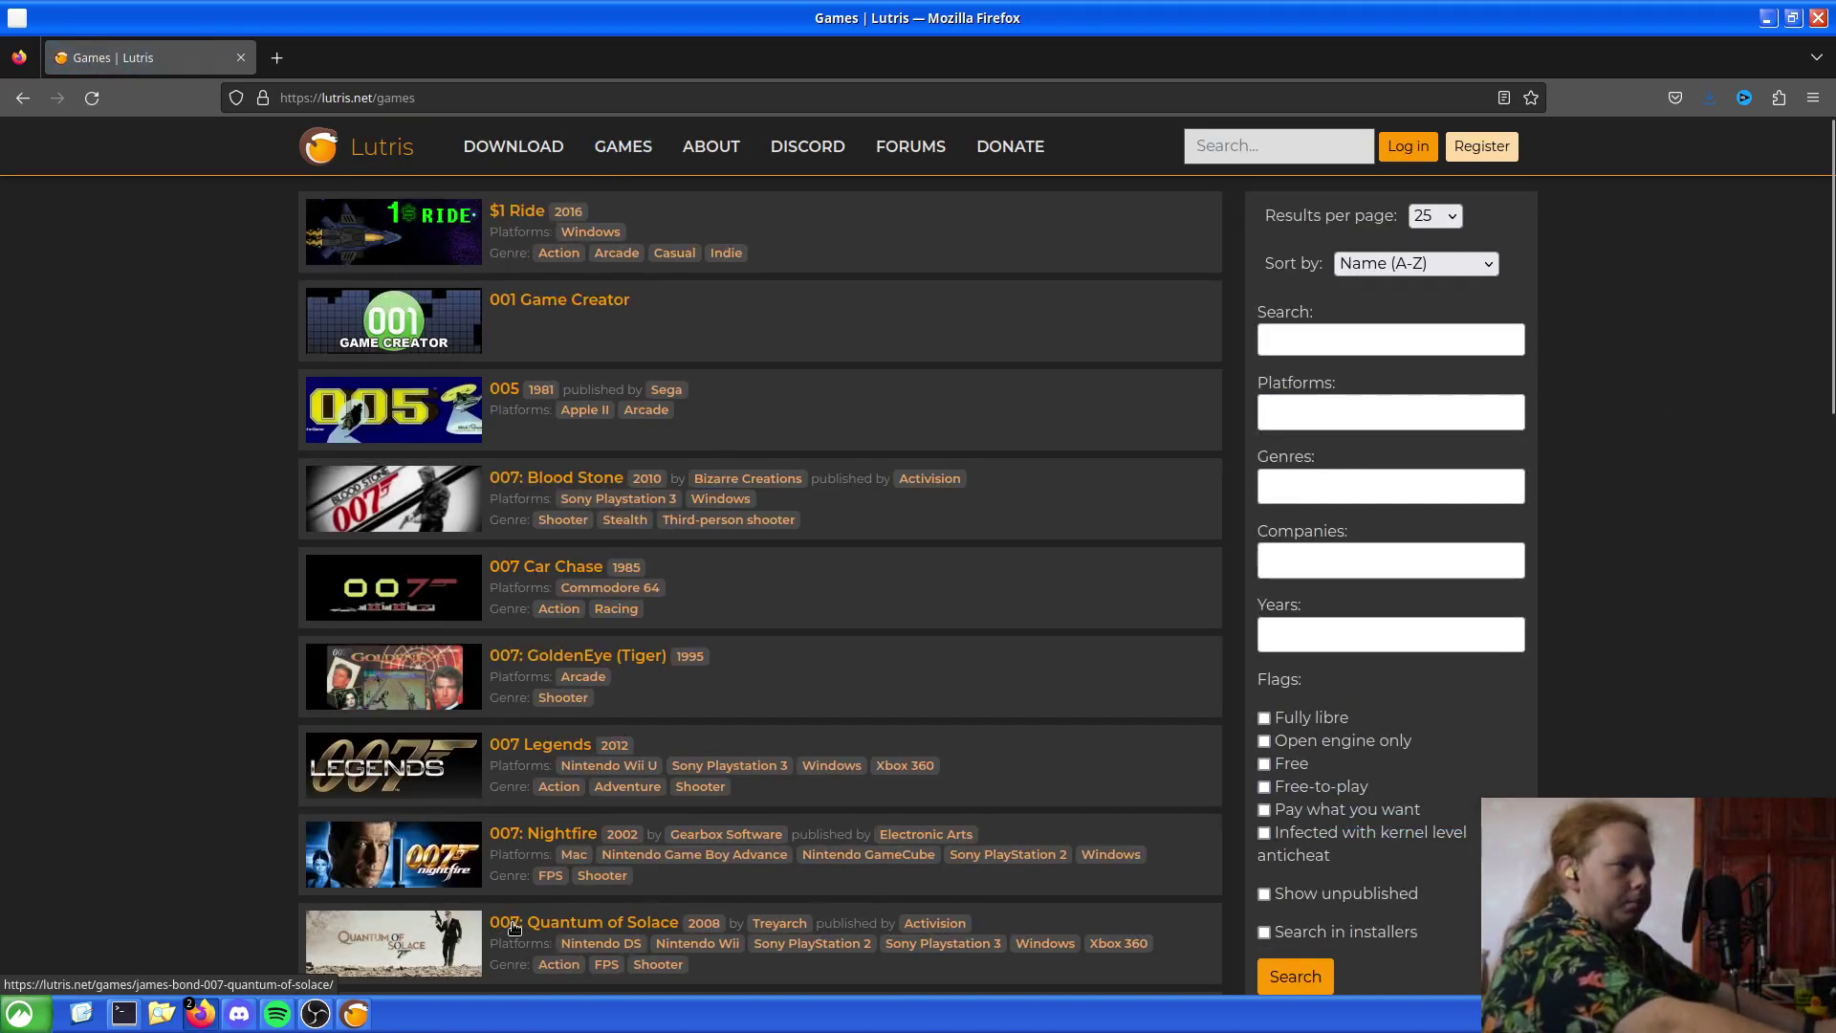
{"action": "scroll", "coordinate": [667, 424], "scroll_direction": "down", "scroll_amount": 3}
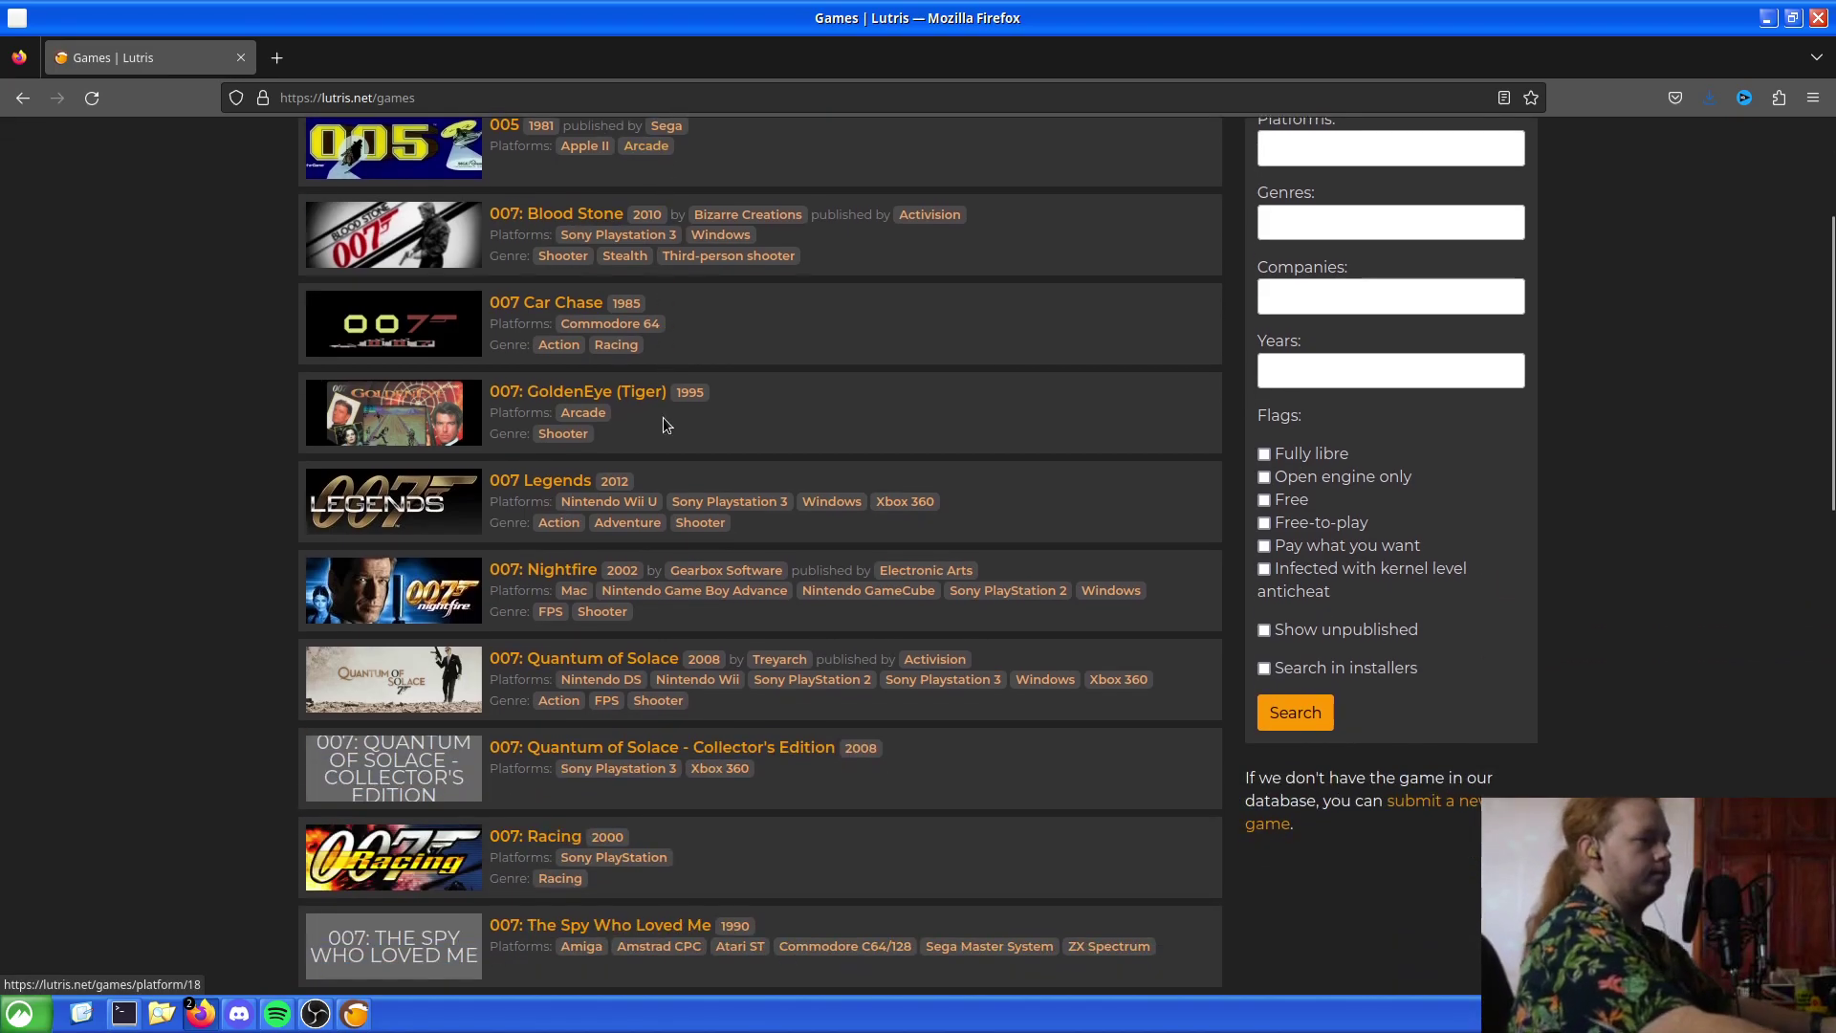
{"action": "left_click", "coordinate": [656, 658]}
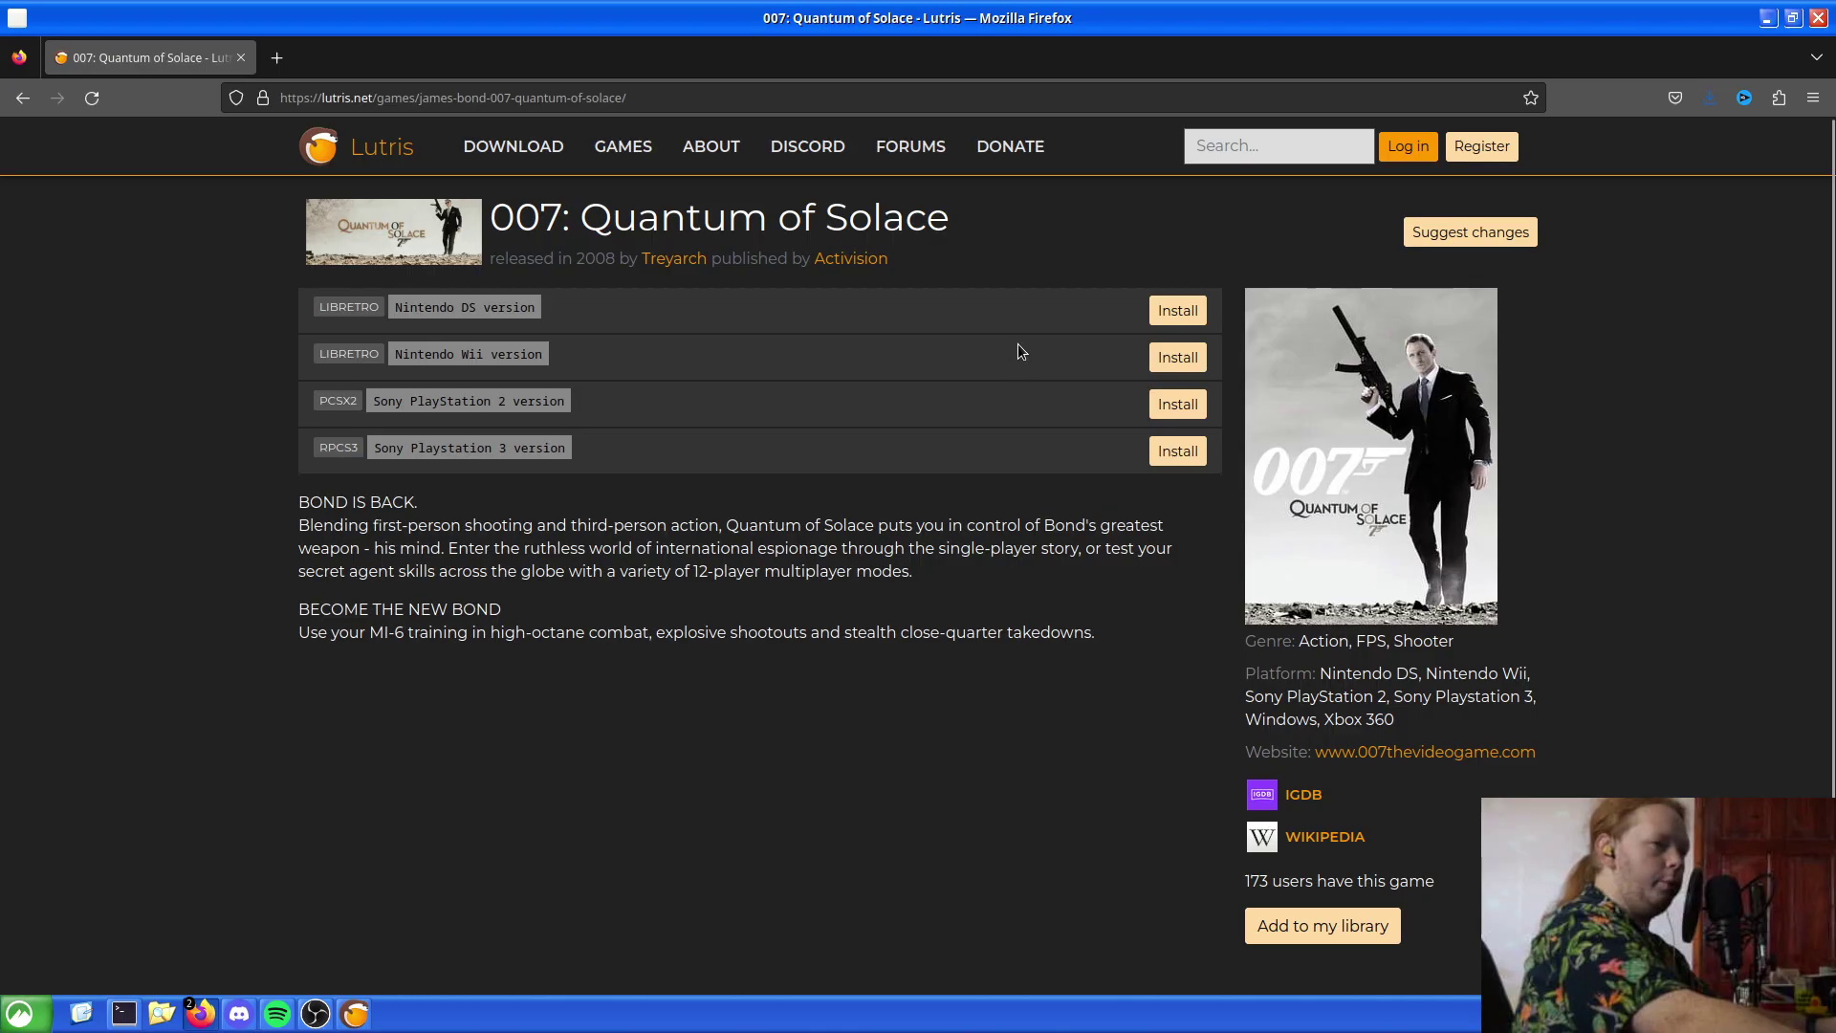
Request the install of the Nintendo DS version and always allow lutris.net to open lutris links with Lutris
{"action": "left_click", "coordinate": [1178, 314]}
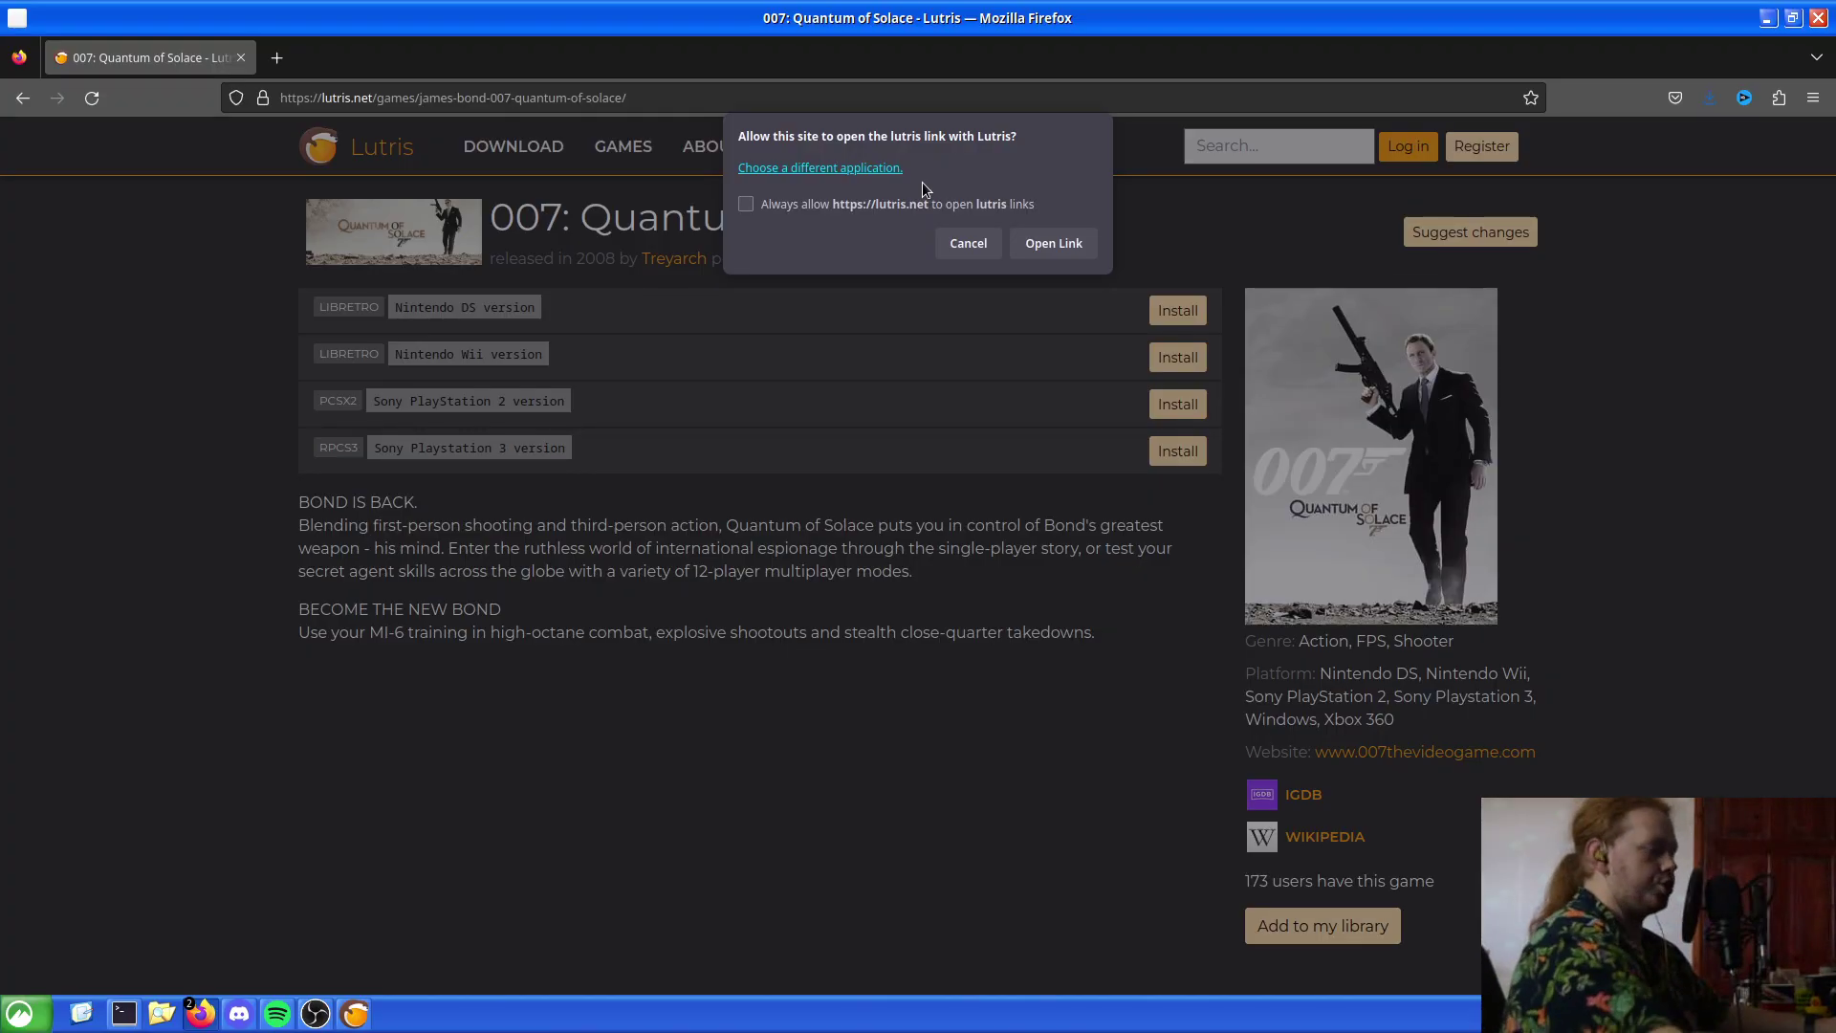
{"action": "left_click", "coordinate": [921, 204]}
{"action": "left_click", "coordinate": [1053, 244]}
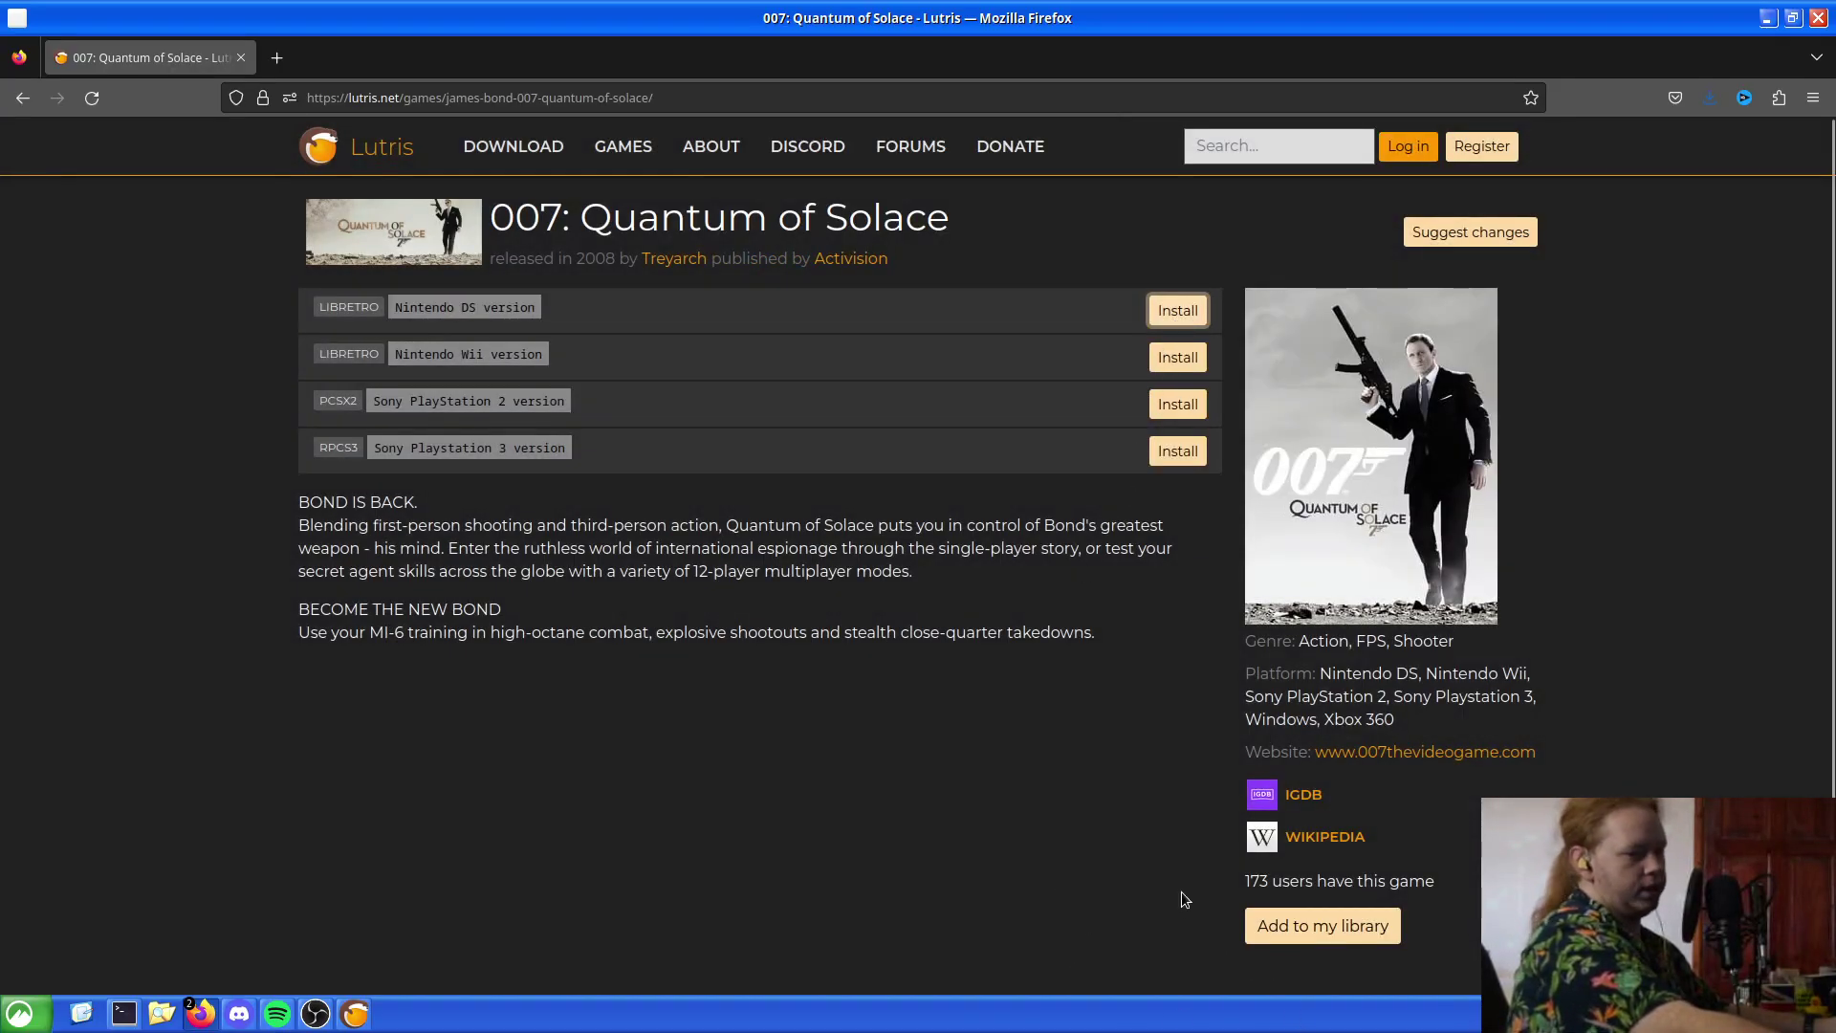
Check the open windows and the Games library in Lutris for the requested 007: Quantum of Solace installer
{"action": "left_click", "coordinate": [1768, 23]}
{"action": "left_click", "coordinate": [1651, 92]}
{"action": "scroll", "coordinate": [488, 459], "scroll_direction": "up", "scroll_amount": 3}
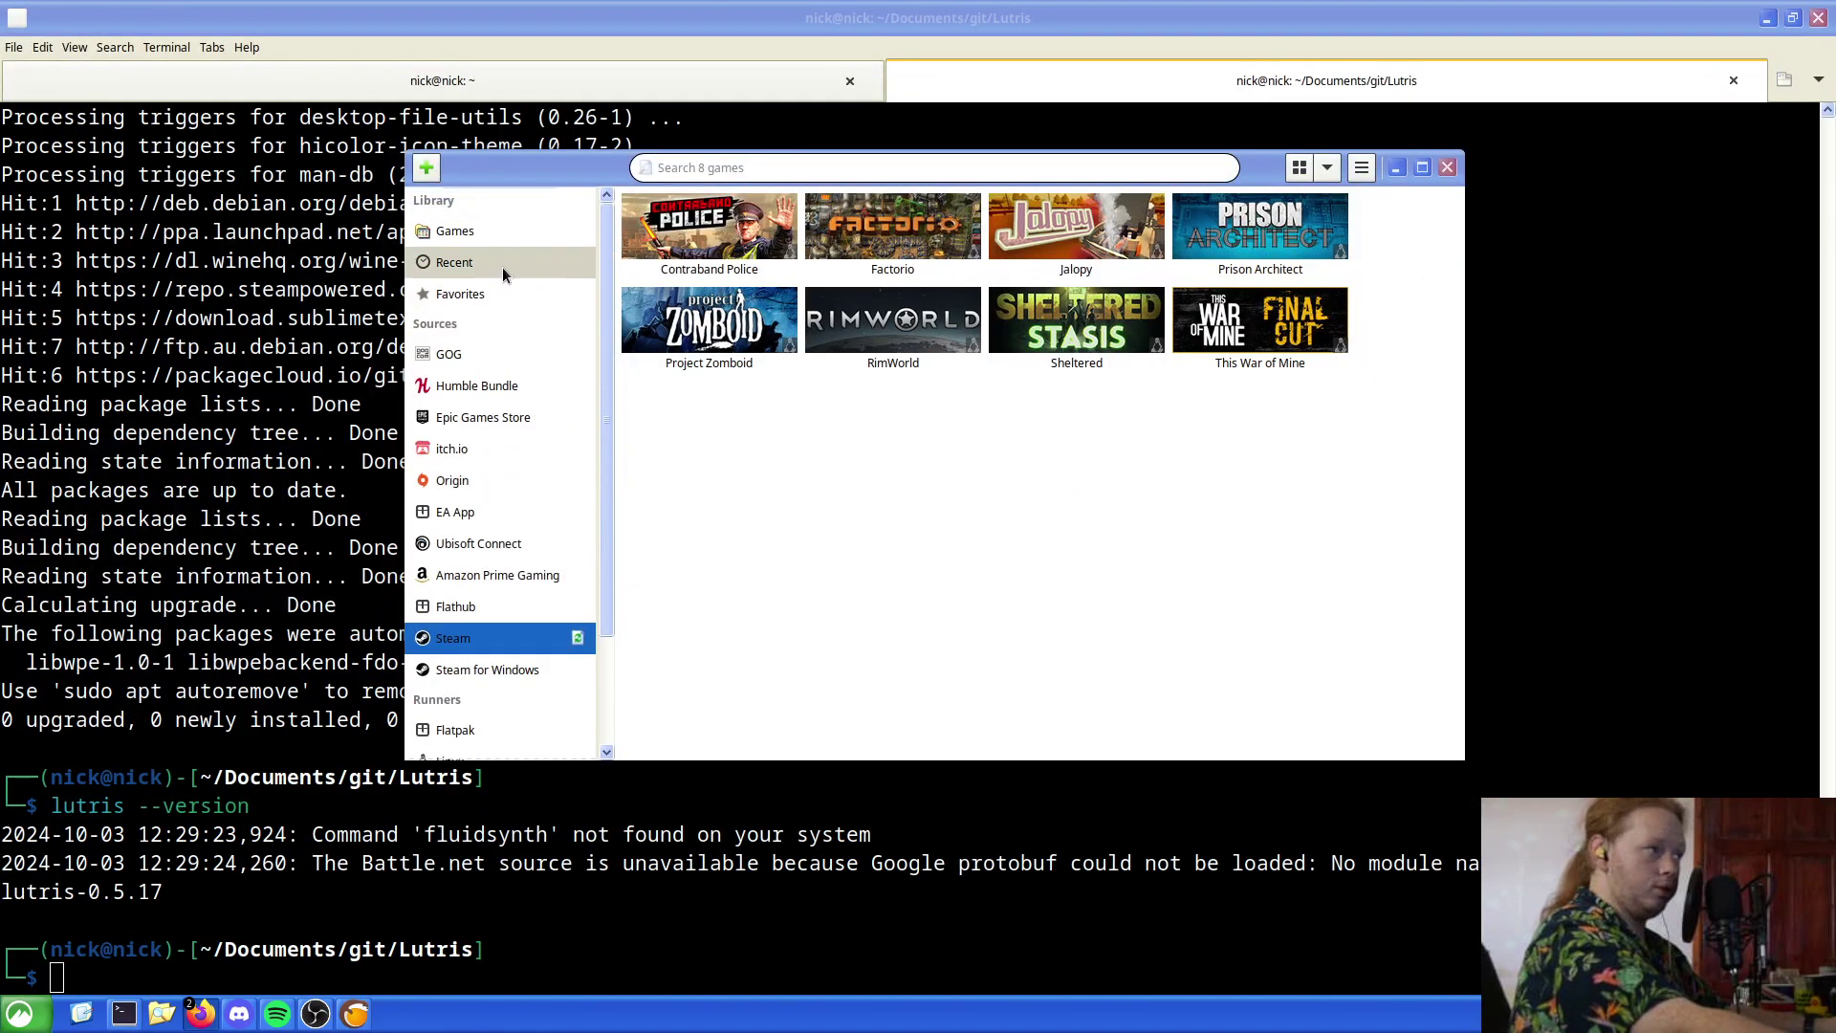
{"action": "key", "text": "alt+Tab"}
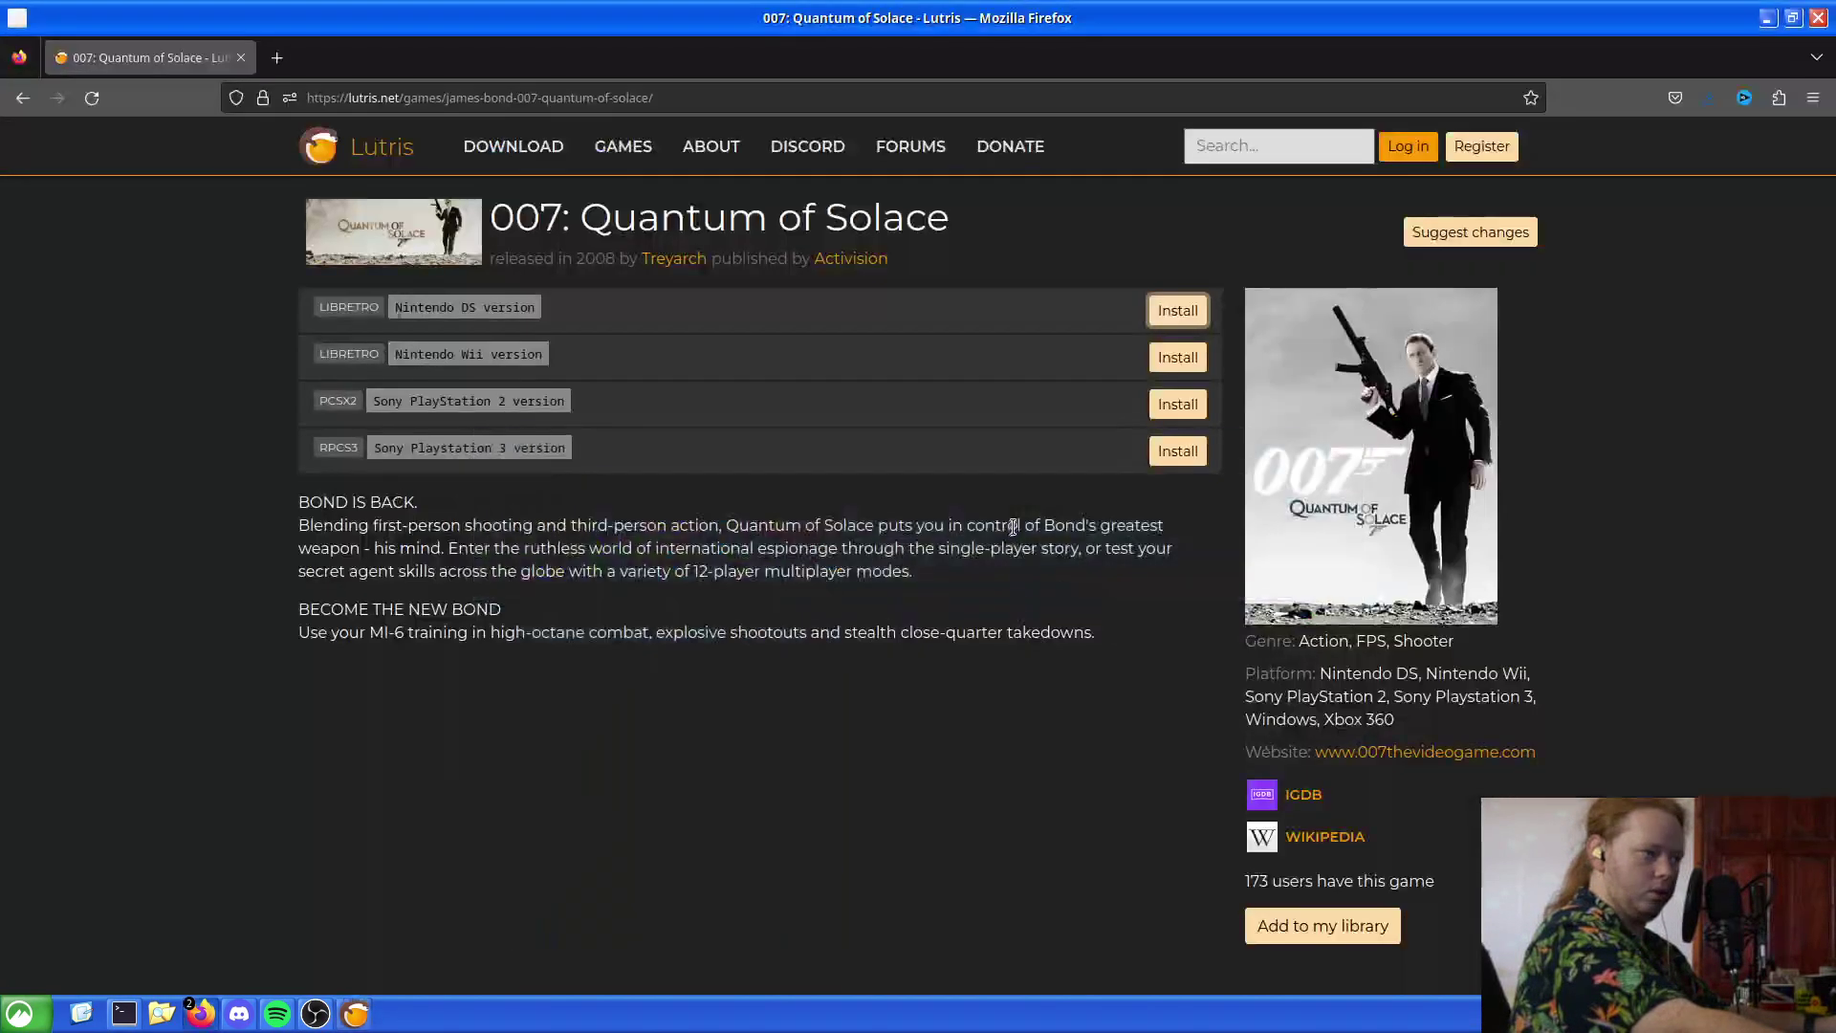
{"action": "key", "text": "alt+Tab"}
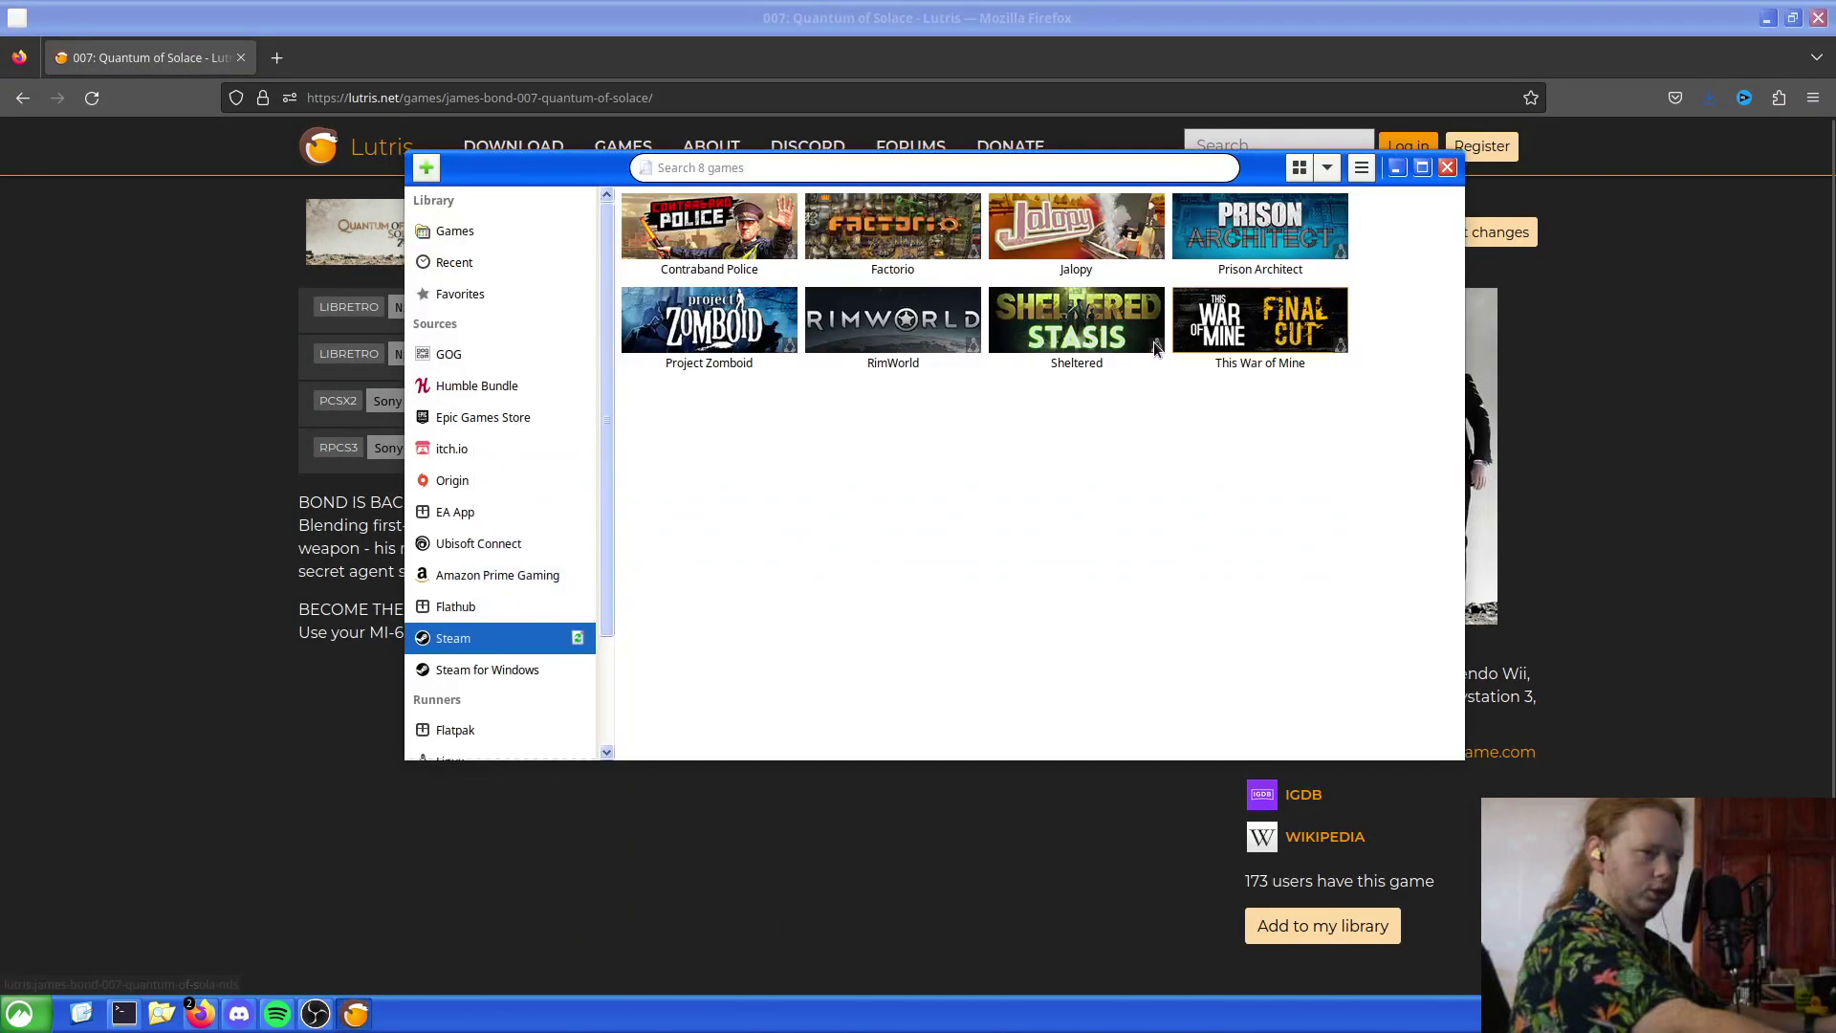
{"action": "key", "text": "alt+Tab"}
{"action": "key", "text": "alt+Tab"}
{"action": "key", "text": "alt+Tab"}
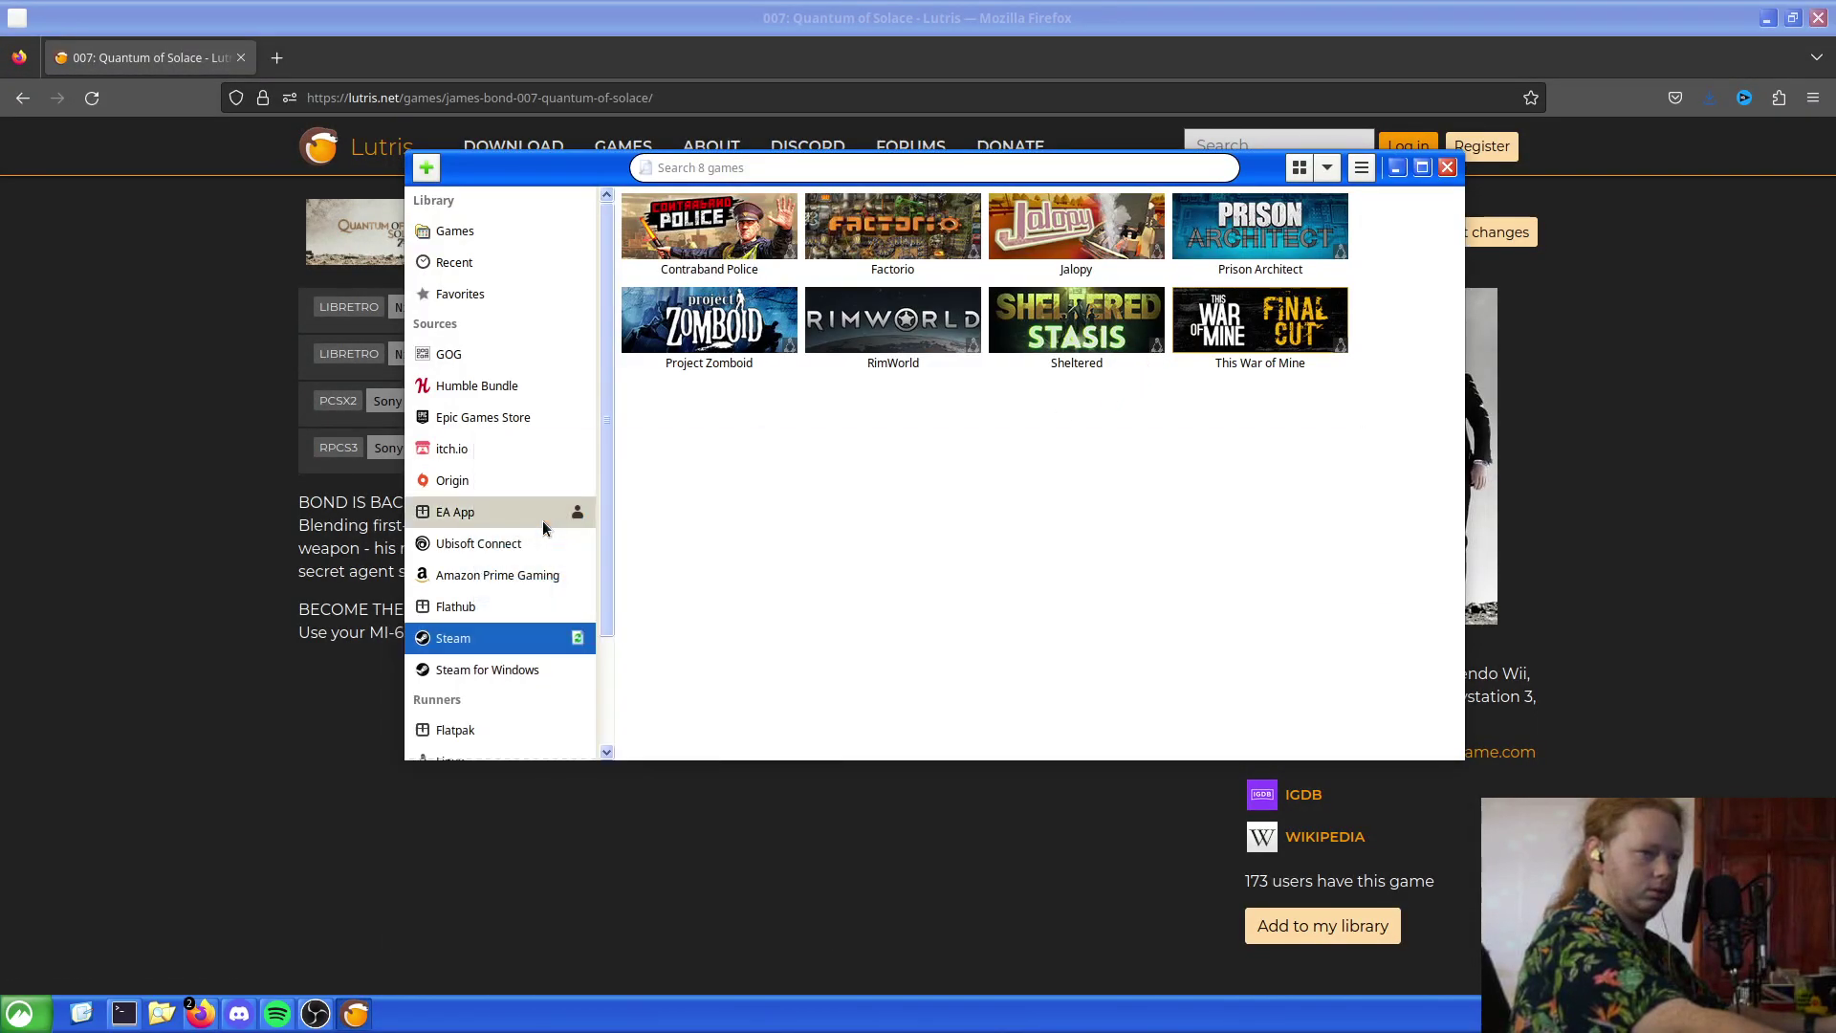
{"action": "key", "text": "alt+Tab"}
{"action": "key", "text": "alt+Tab"}
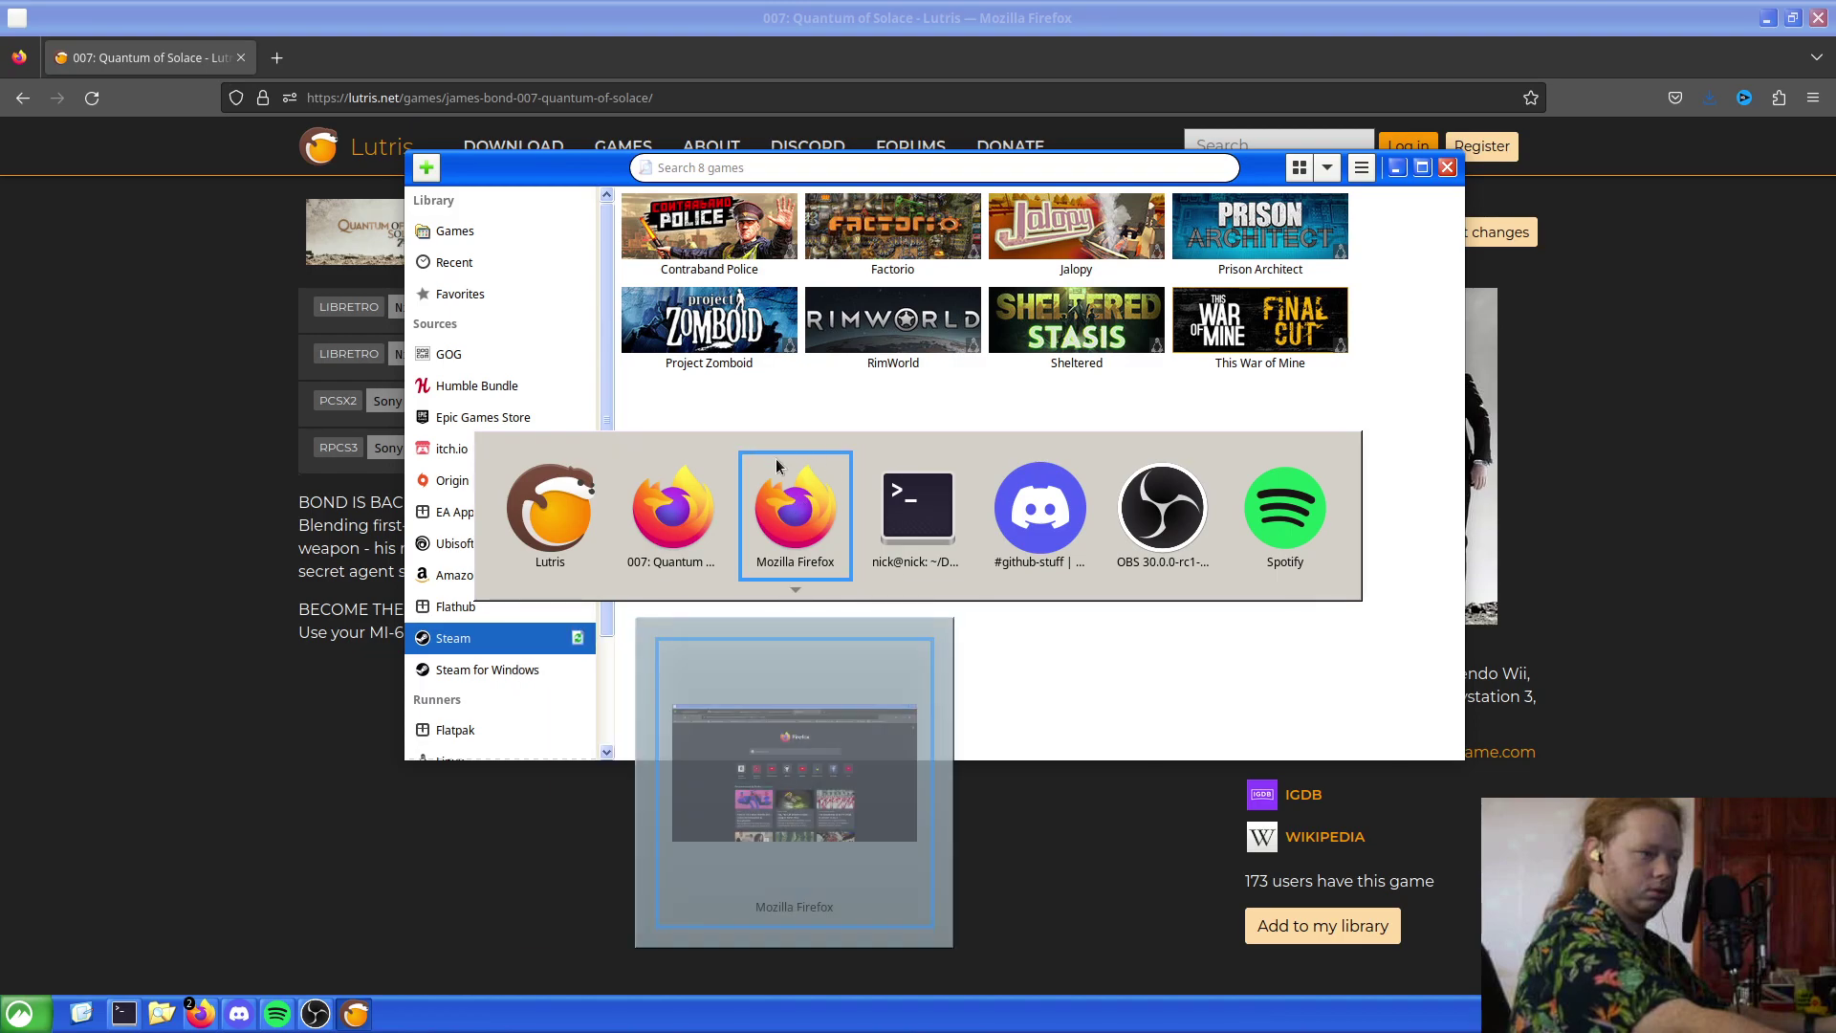
{"action": "key", "text": "alt+Tab"}
{"action": "key", "text": "Escape"}
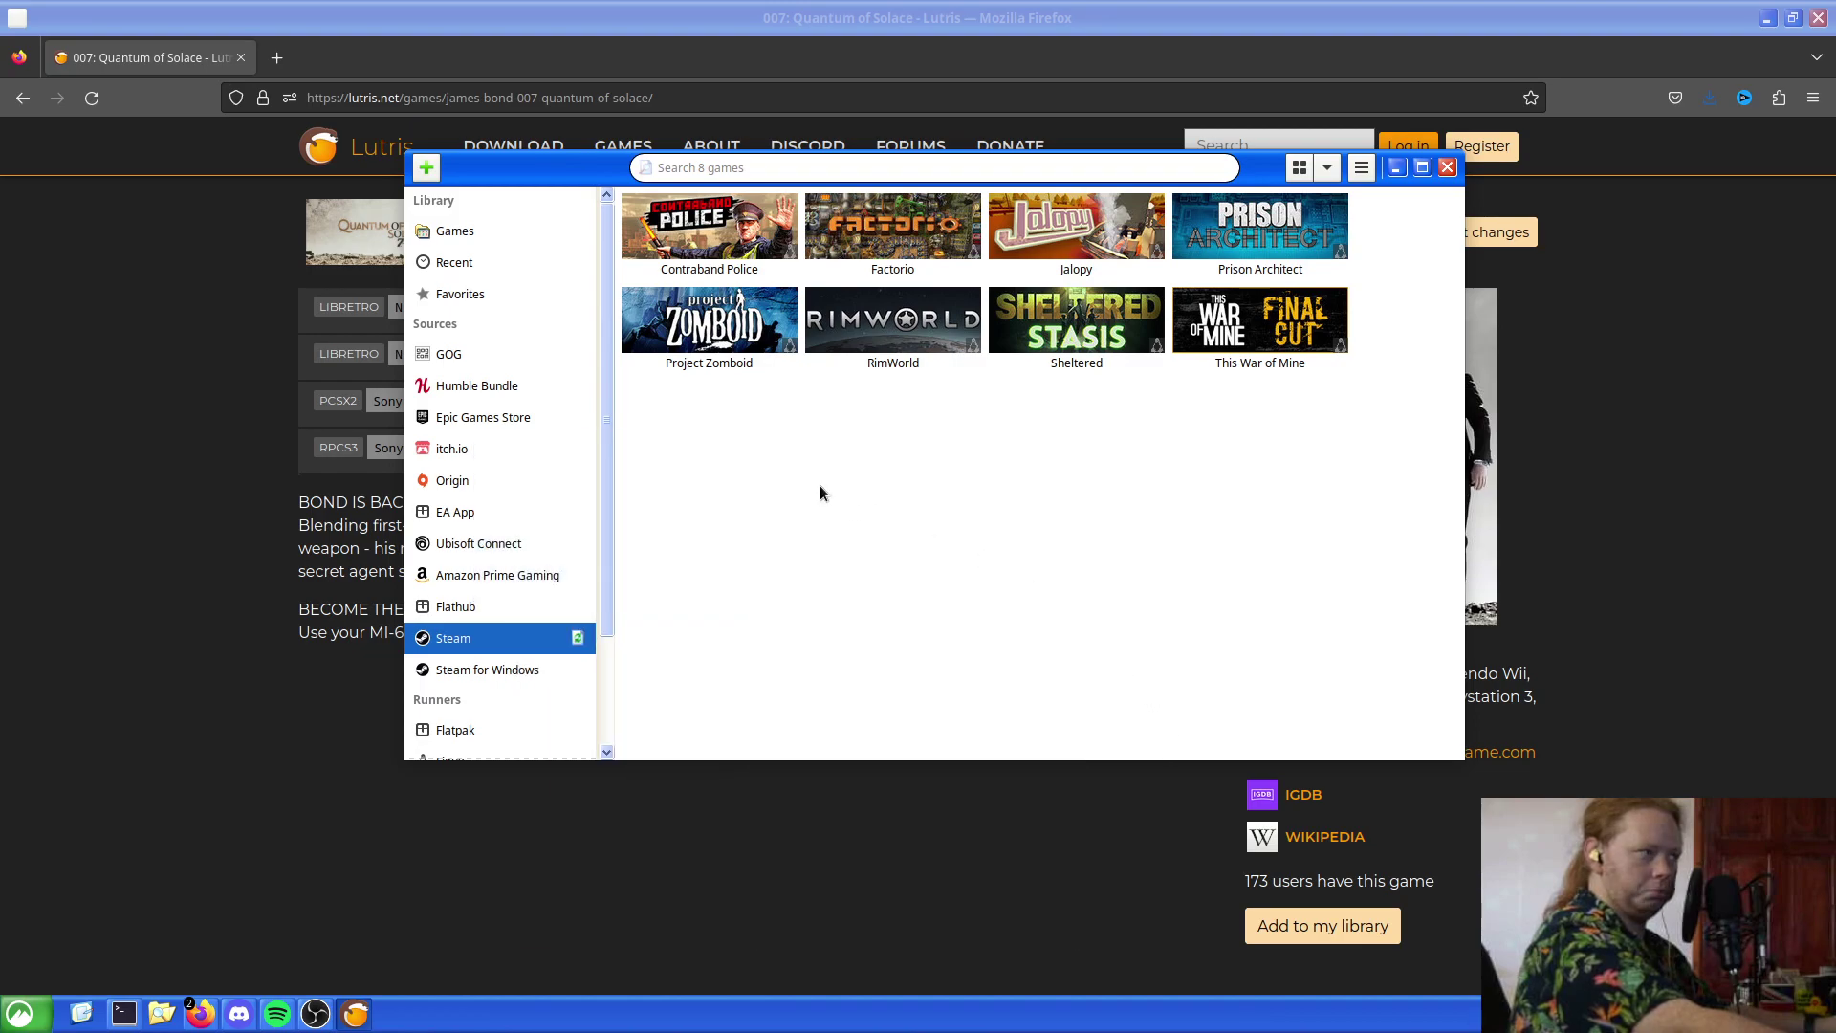
{"action": "left_click", "coordinate": [473, 235]}
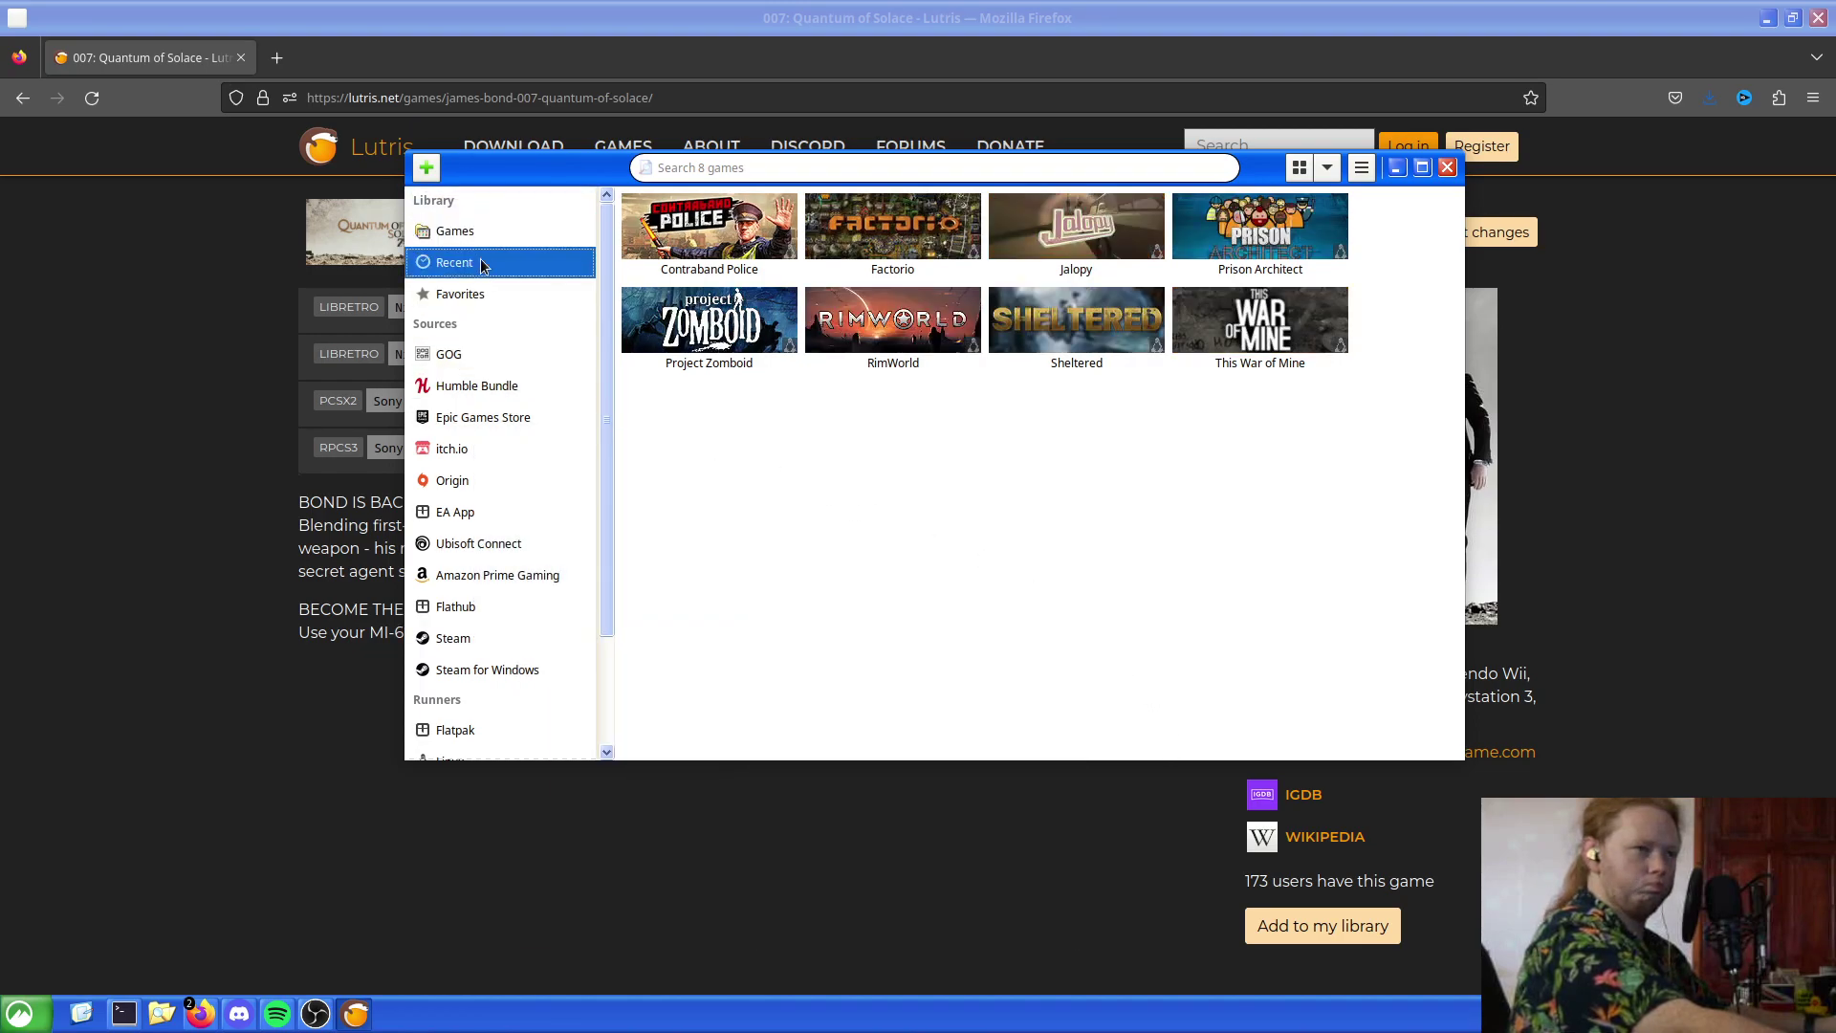
Try to add 007: Quantum of Solace to the library and to install its Nintendo DS, Nintendo Wii and PlayStation 2 versions
{"action": "key", "text": "alt+Tab"}
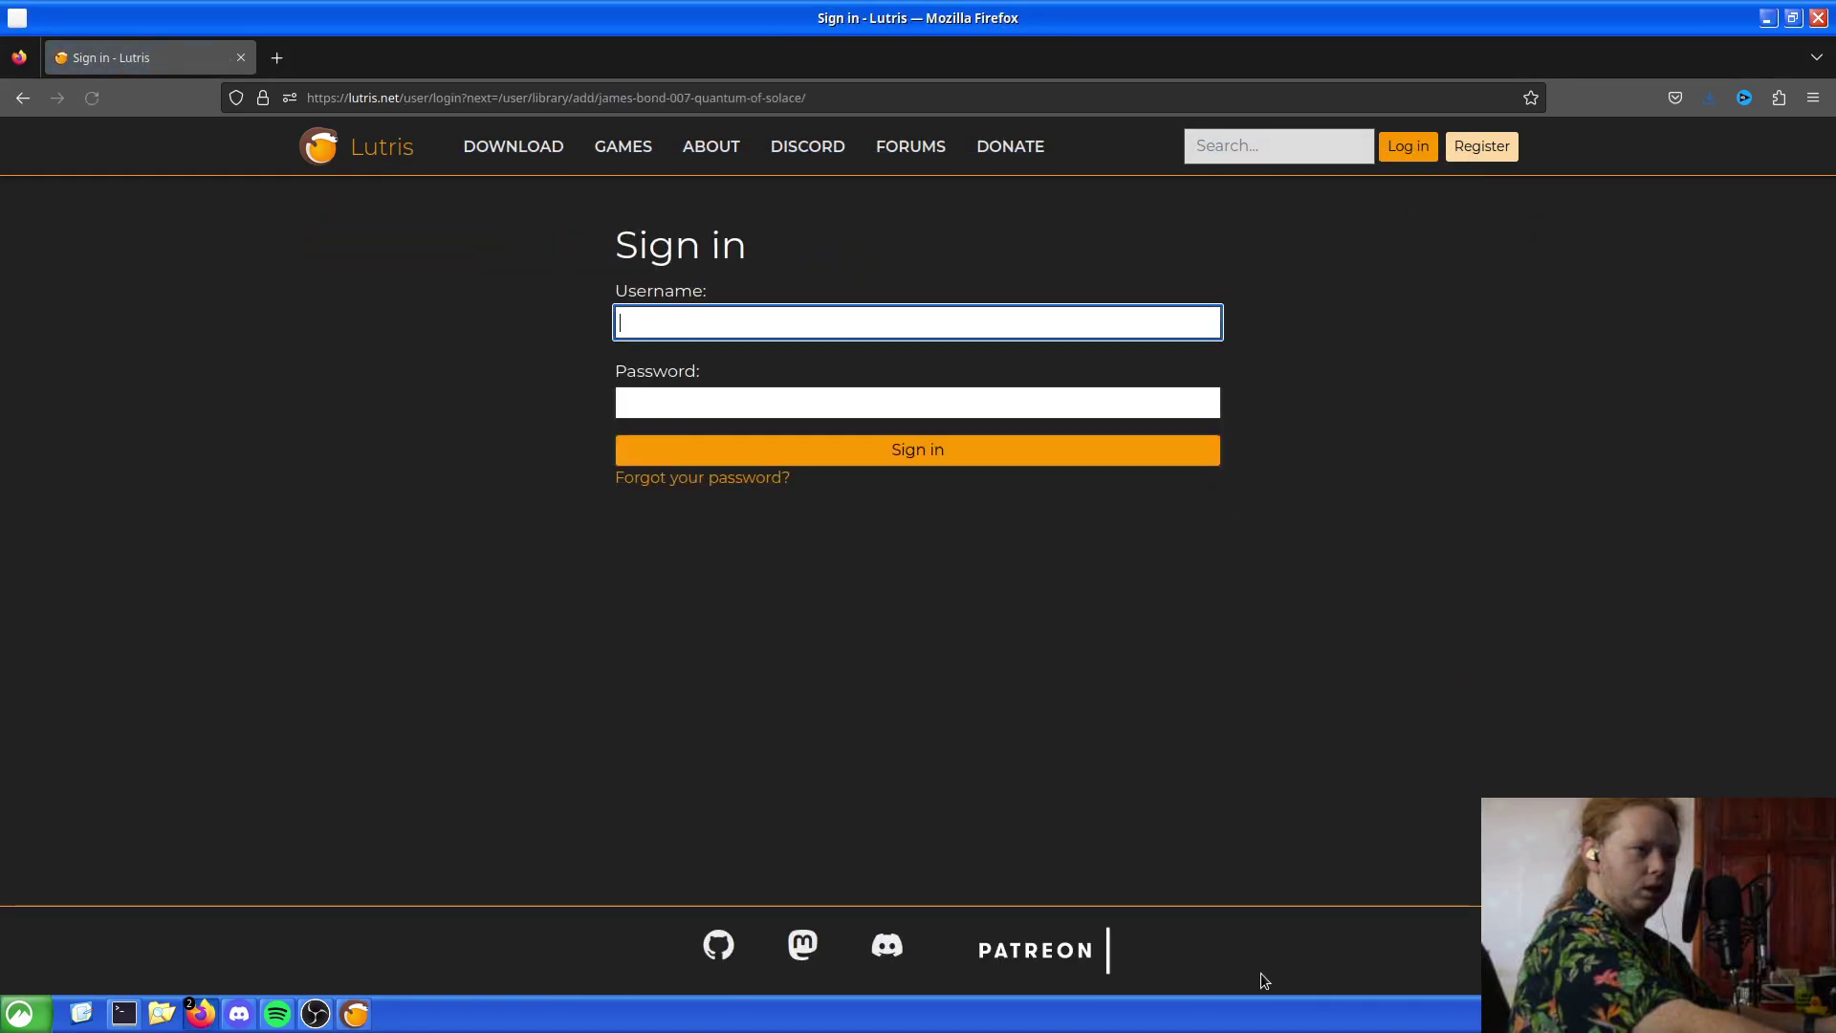
{"action": "key", "text": "alt+Left"}
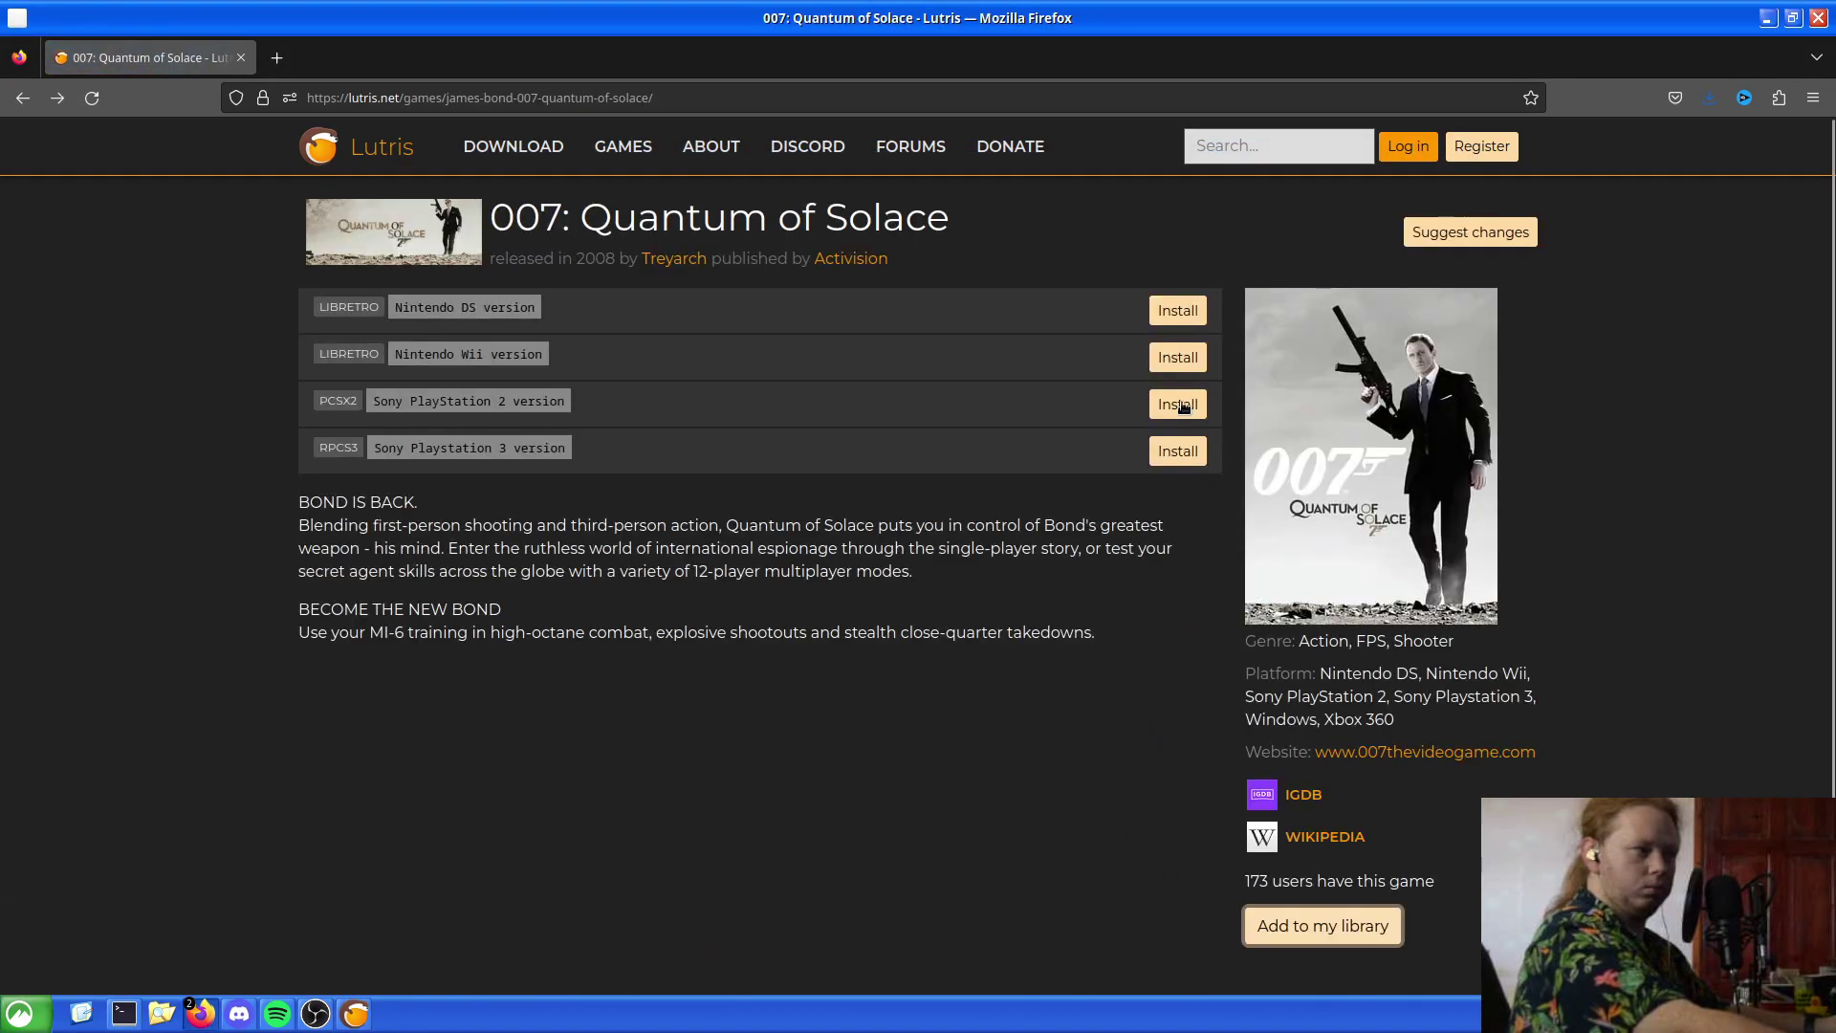
{"action": "left_click", "coordinate": [1178, 311]}
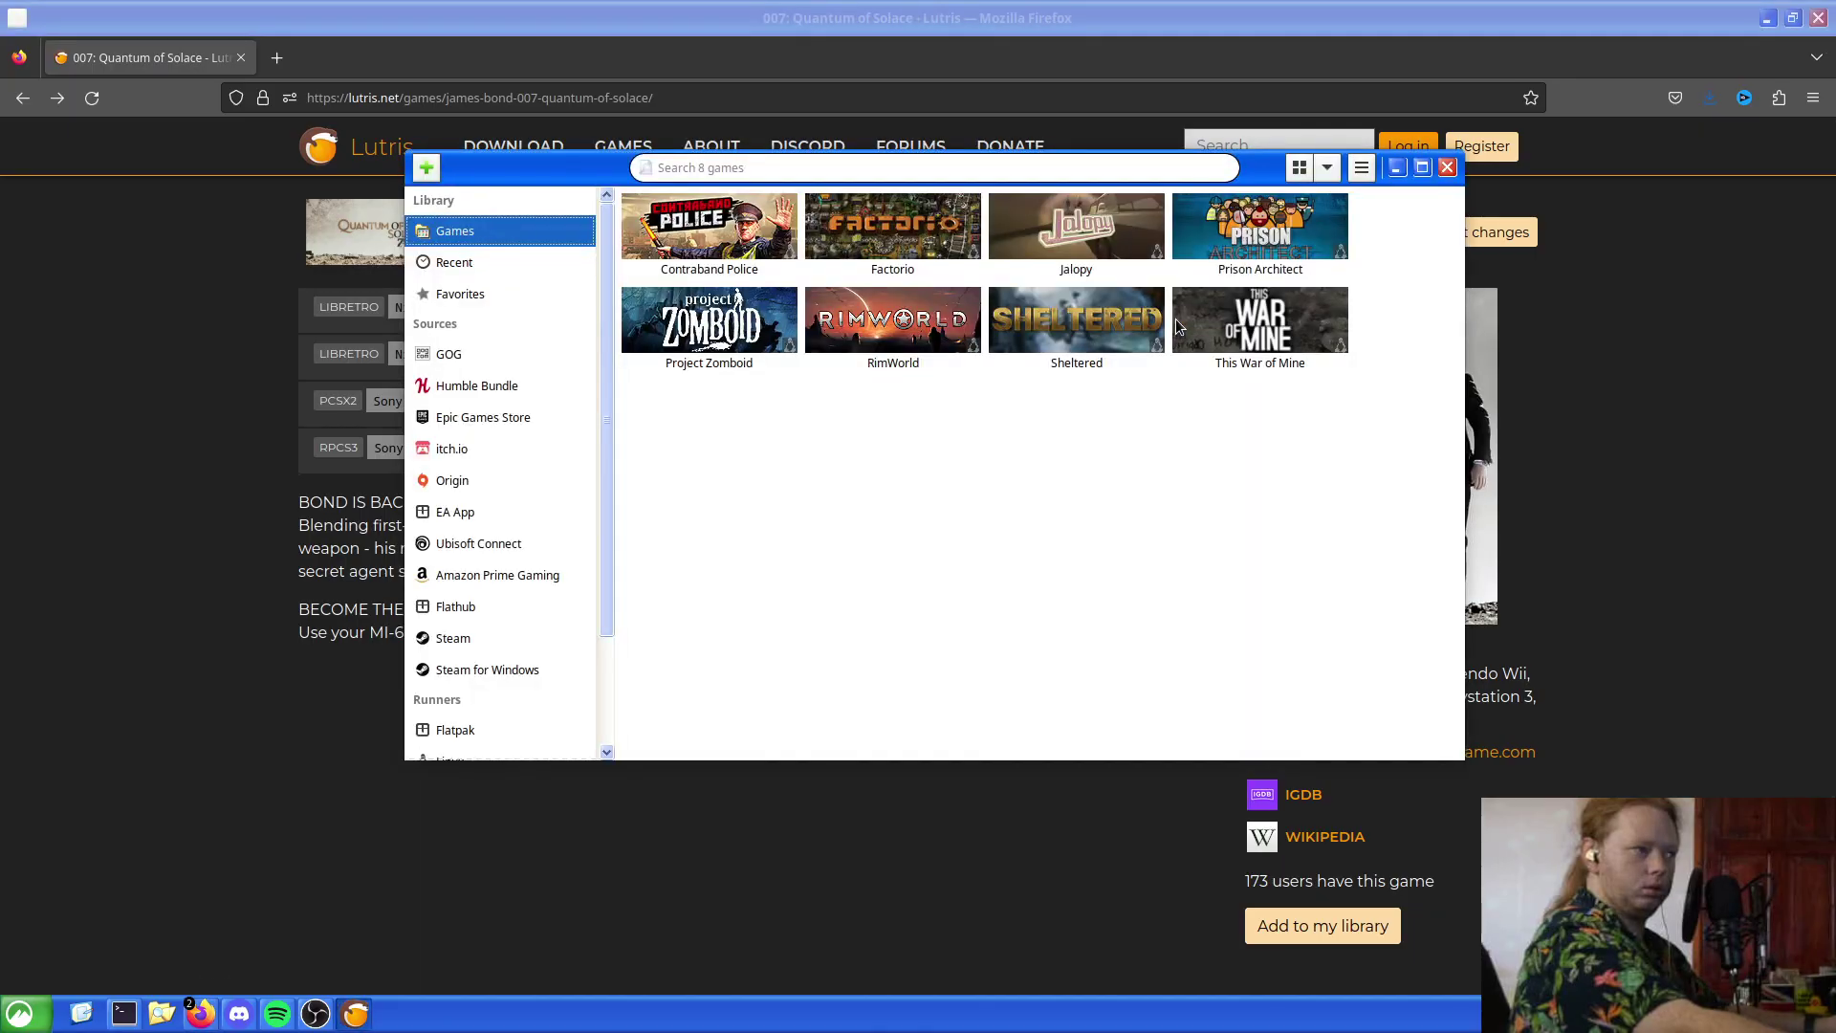
{"action": "key", "text": "alt+Tab"}
{"action": "left_click", "coordinate": [1176, 362]}
{"action": "key", "text": "alt+Tab"}
{"action": "left_click", "coordinate": [1176, 395]}
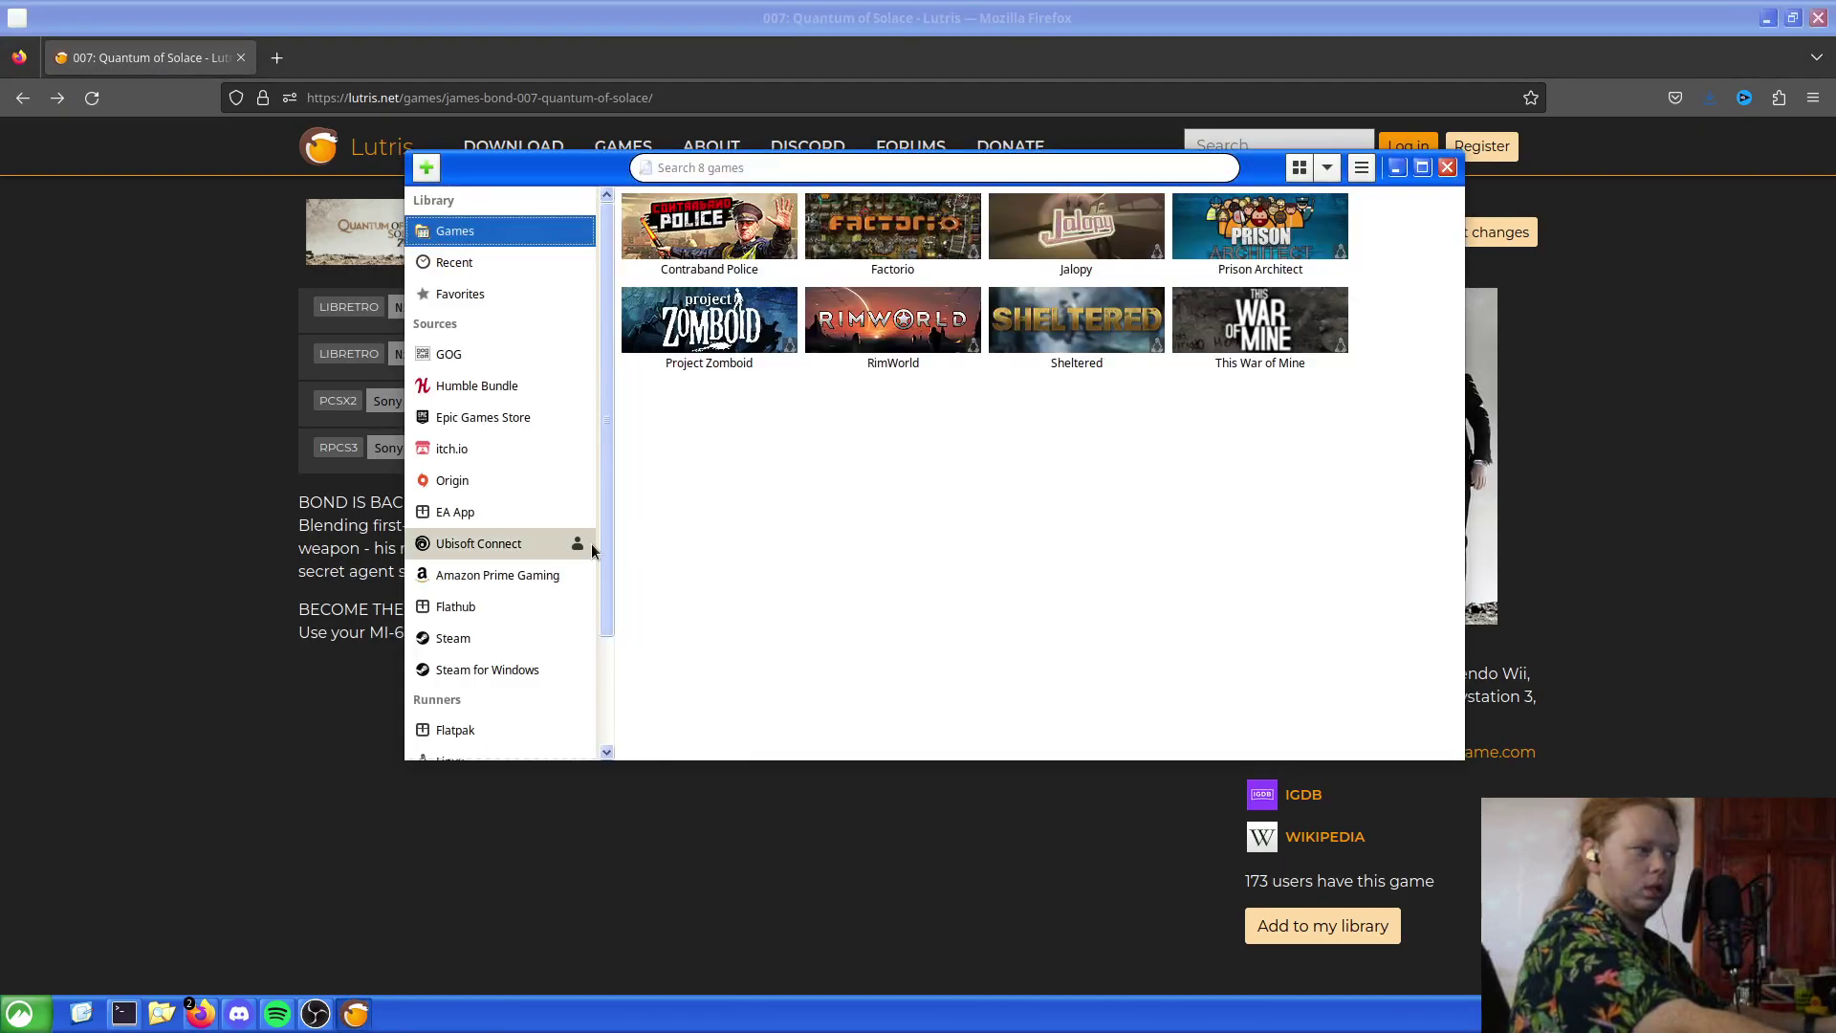
{"action": "scroll", "coordinate": [545, 551], "scroll_direction": "down", "scroll_amount": 3}
Open the 007: Nightfire page on lutris.net and start installing its Nintendo Game Boy Advance version in Lutris
{"action": "key", "text": "alt+Tab"}
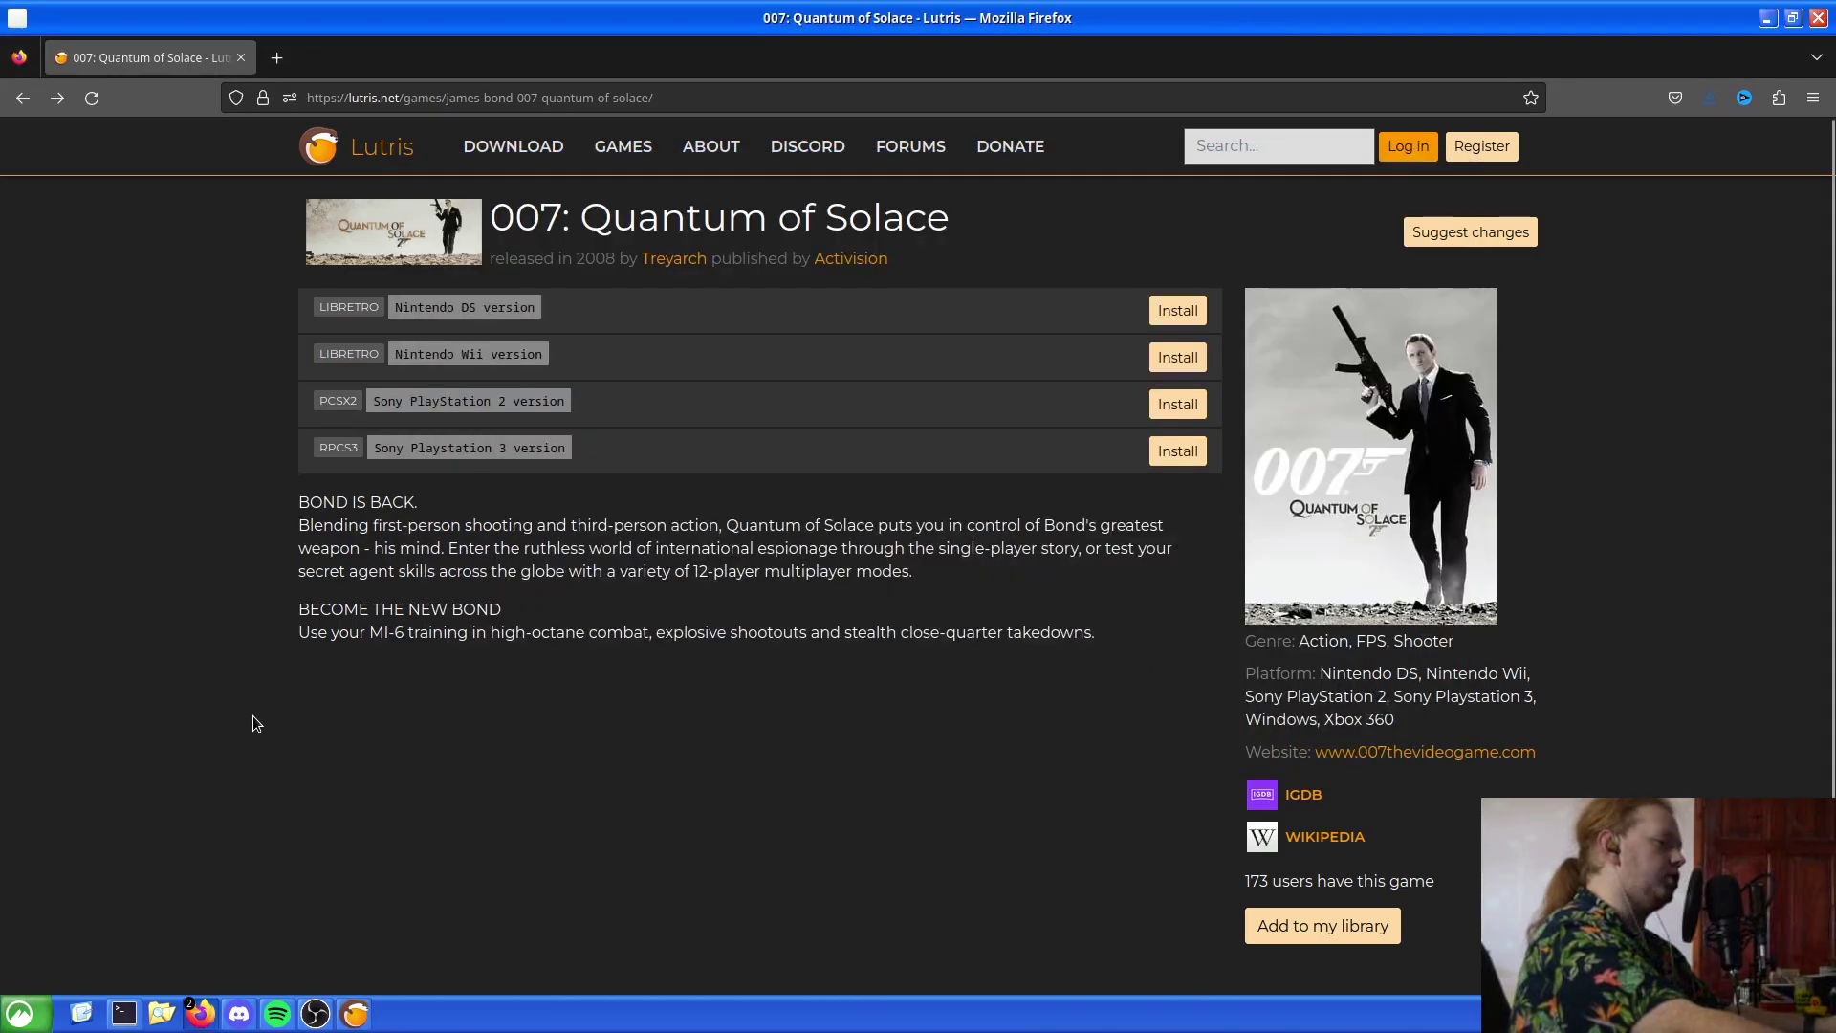
{"action": "key", "text": "alt+Left"}
{"action": "left_click", "coordinate": [567, 572]}
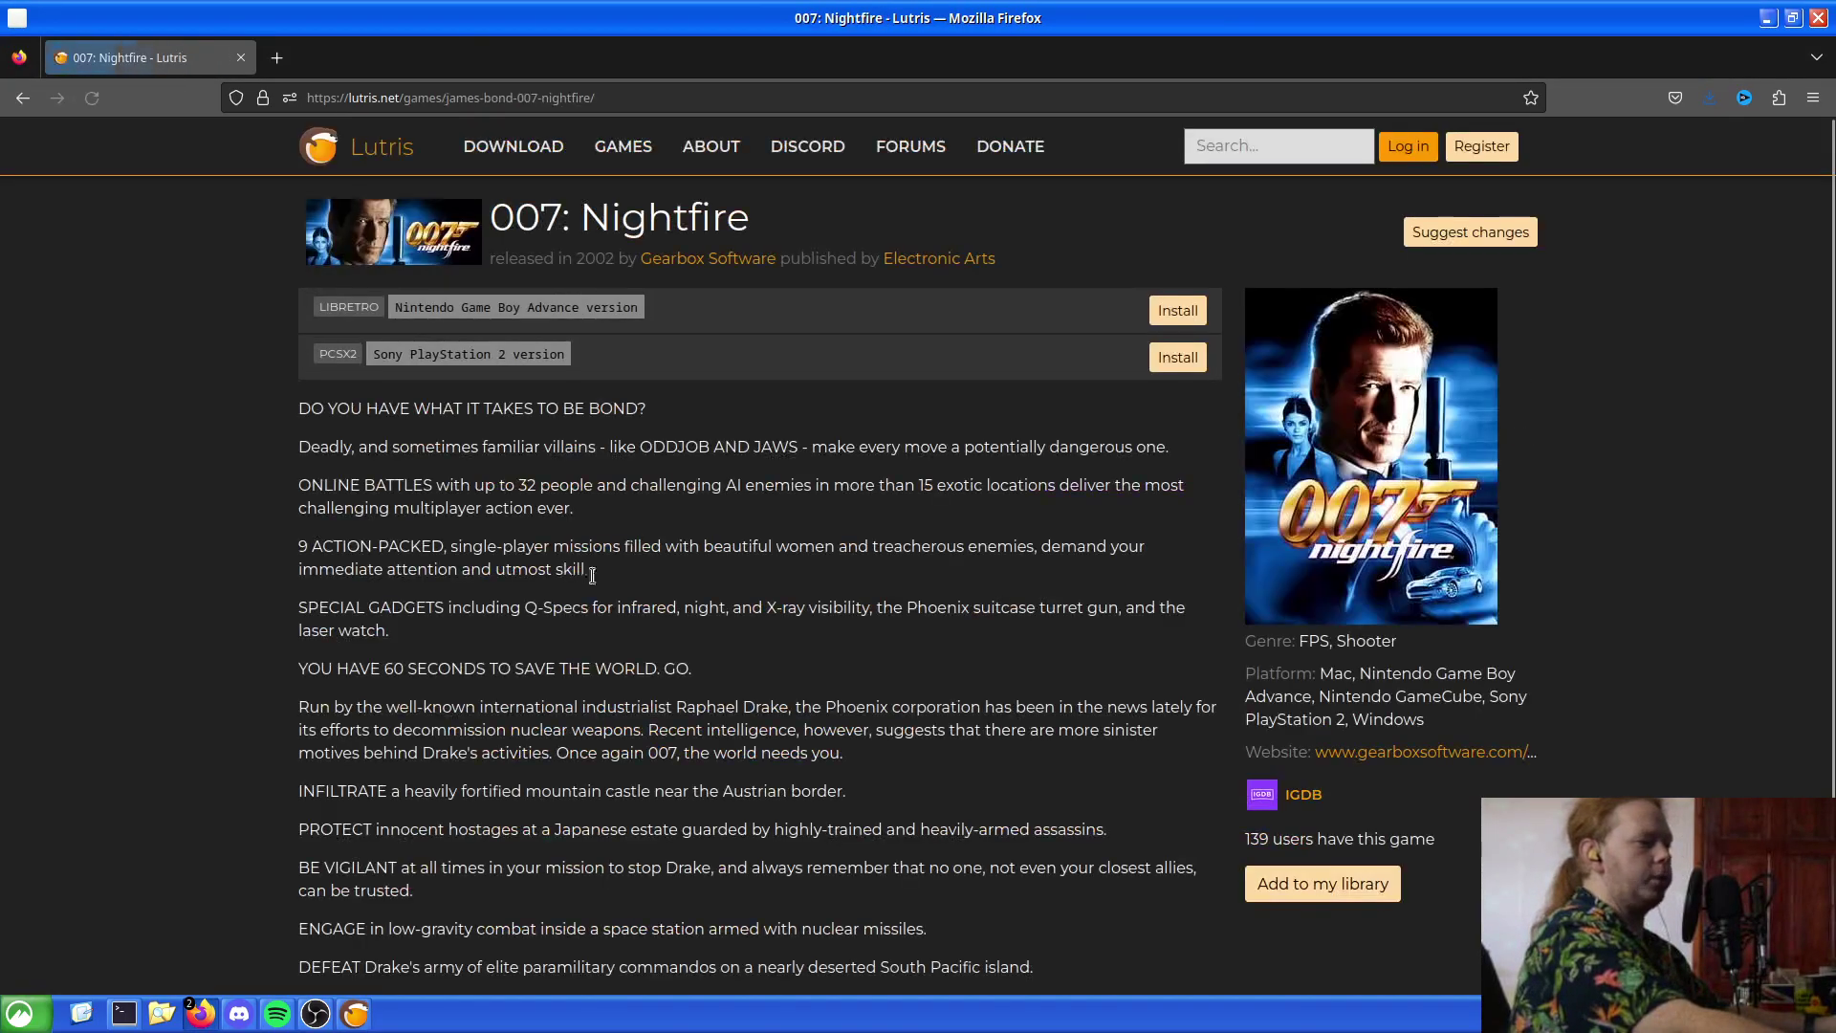
{"action": "left_click", "coordinate": [1175, 316]}
{"action": "key", "text": "alt+Tab"}
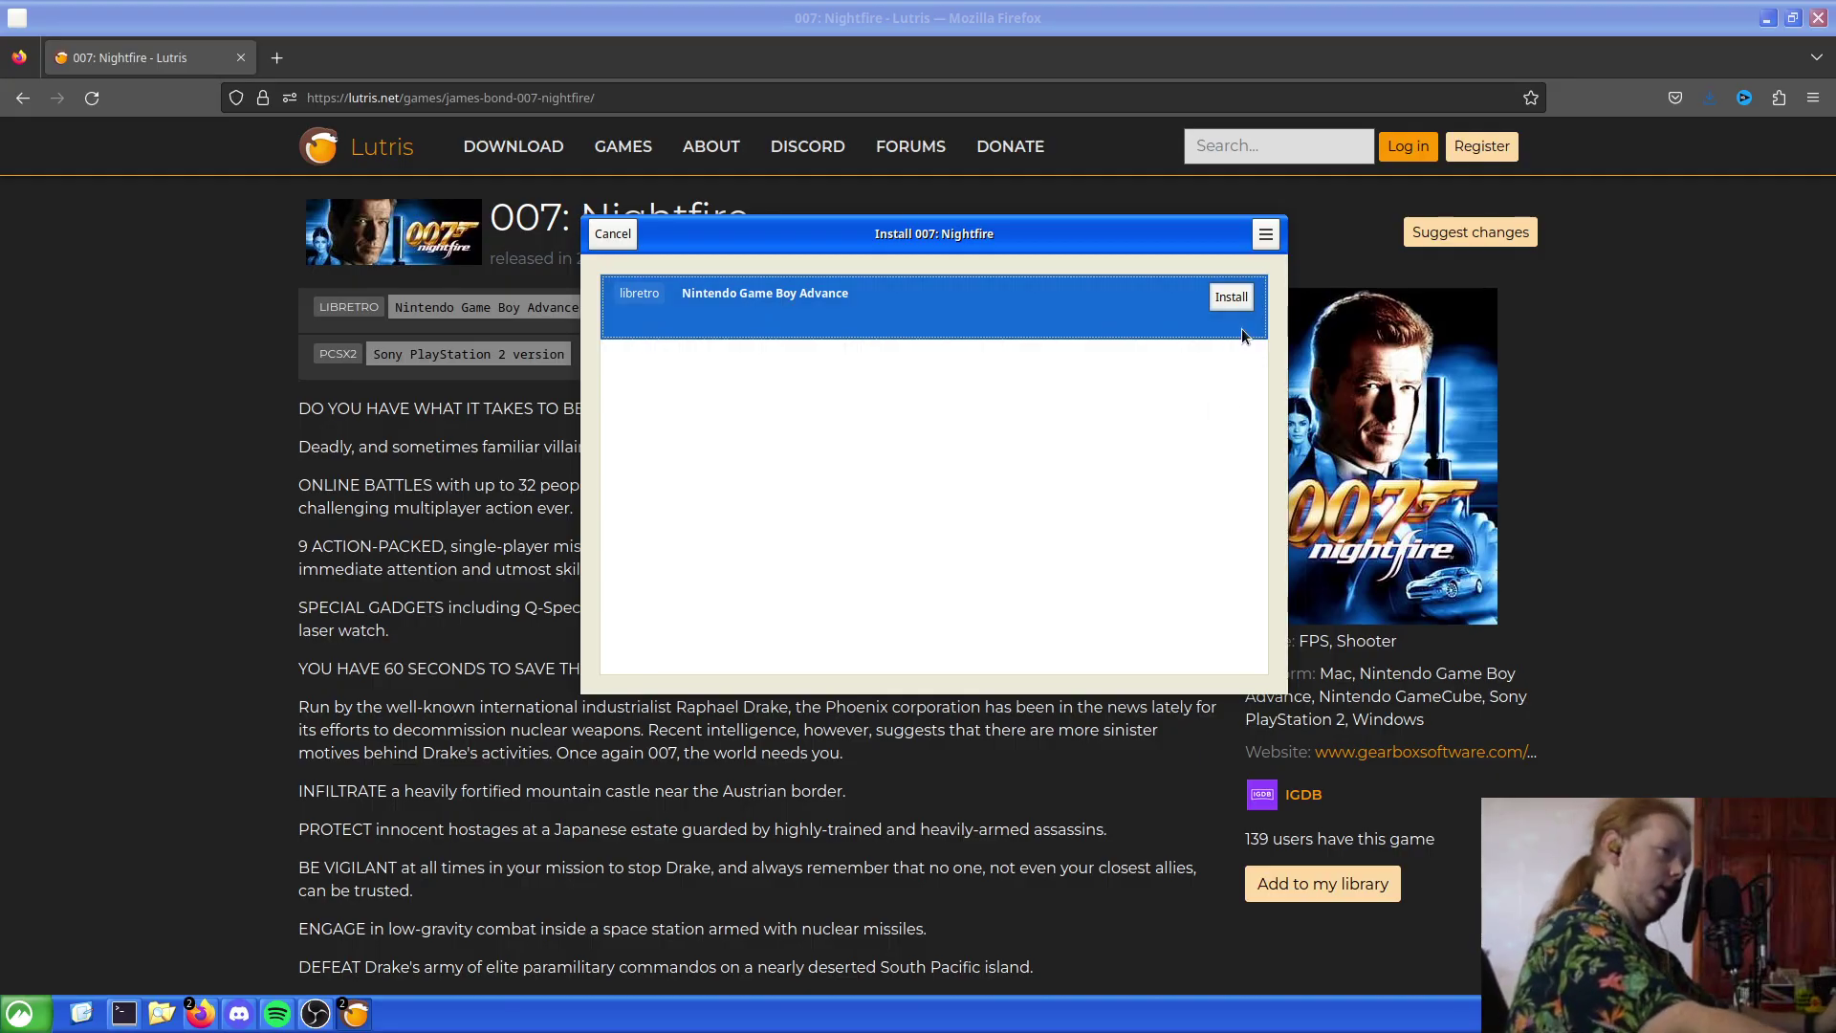
{"action": "left_click", "coordinate": [1227, 300]}
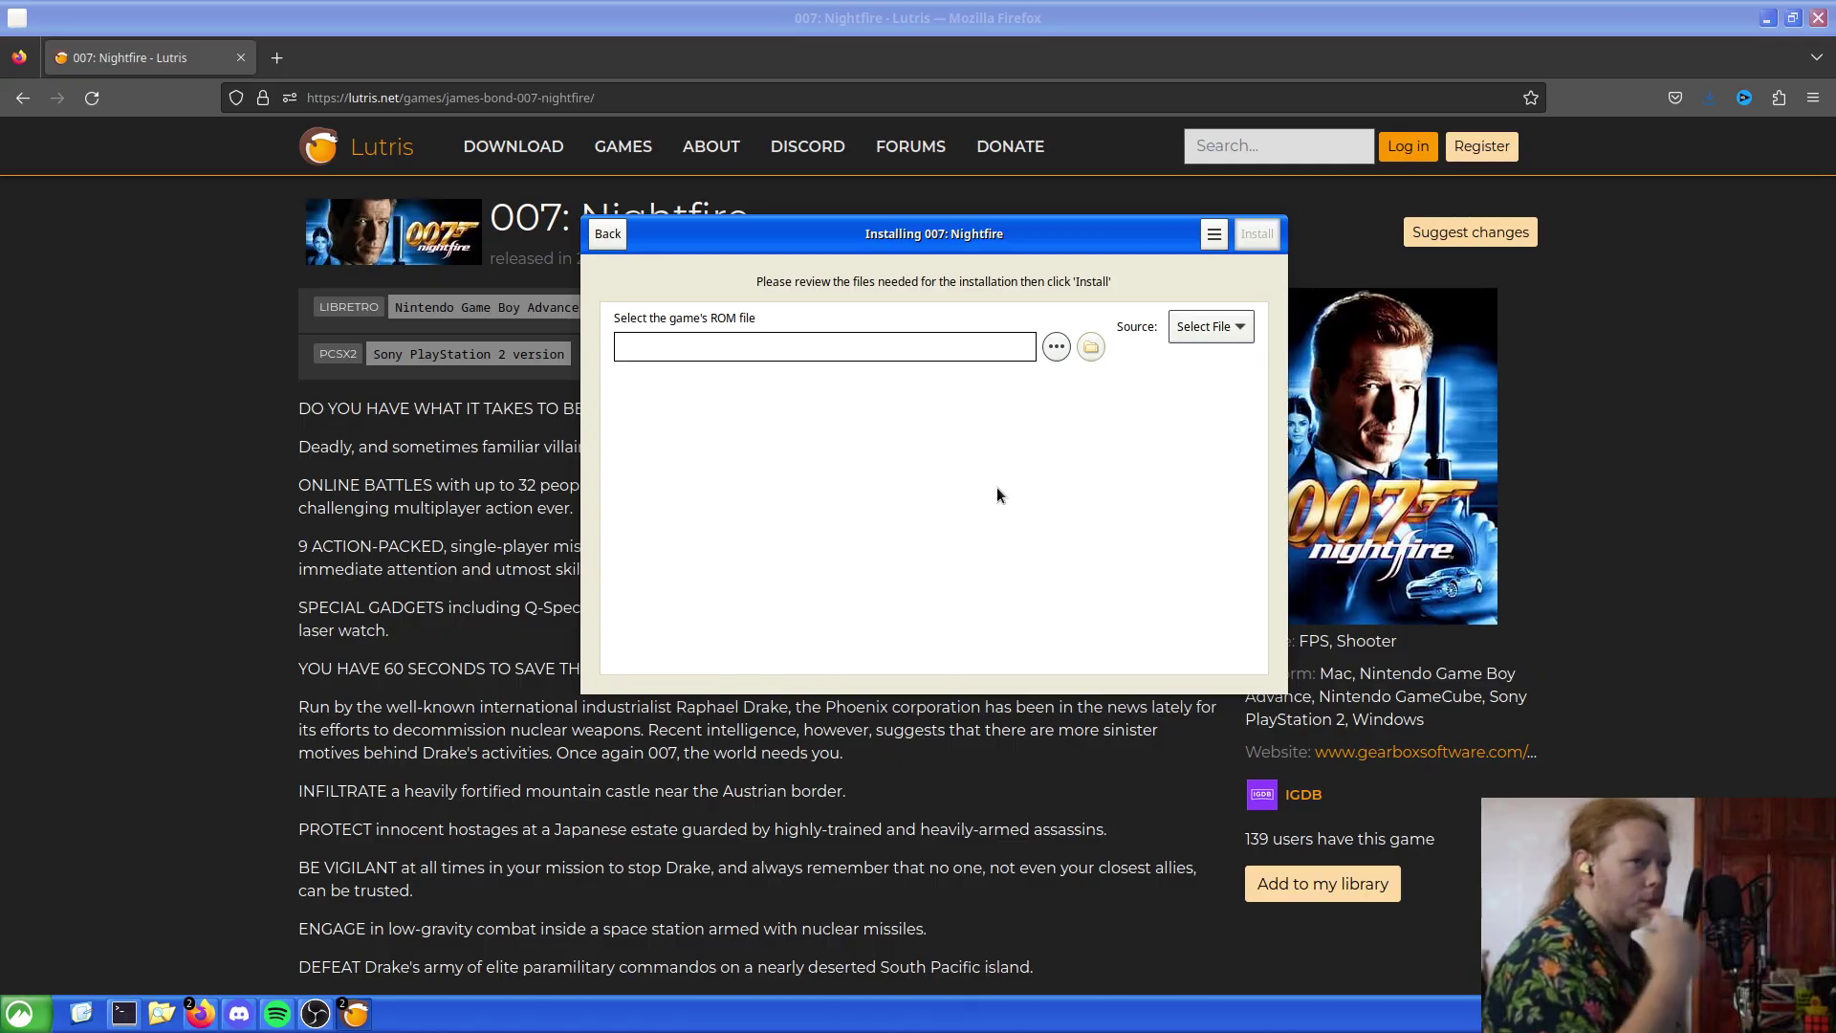
Examine the source options and the file chooser for the game's ROM file, and cancel the 007: Nightfire installation
{"action": "left_click", "coordinate": [1227, 332]}
{"action": "left_click", "coordinate": [1216, 330]}
{"action": "left_click", "coordinate": [1150, 470]}
{"action": "left_click", "coordinate": [1065, 344]}
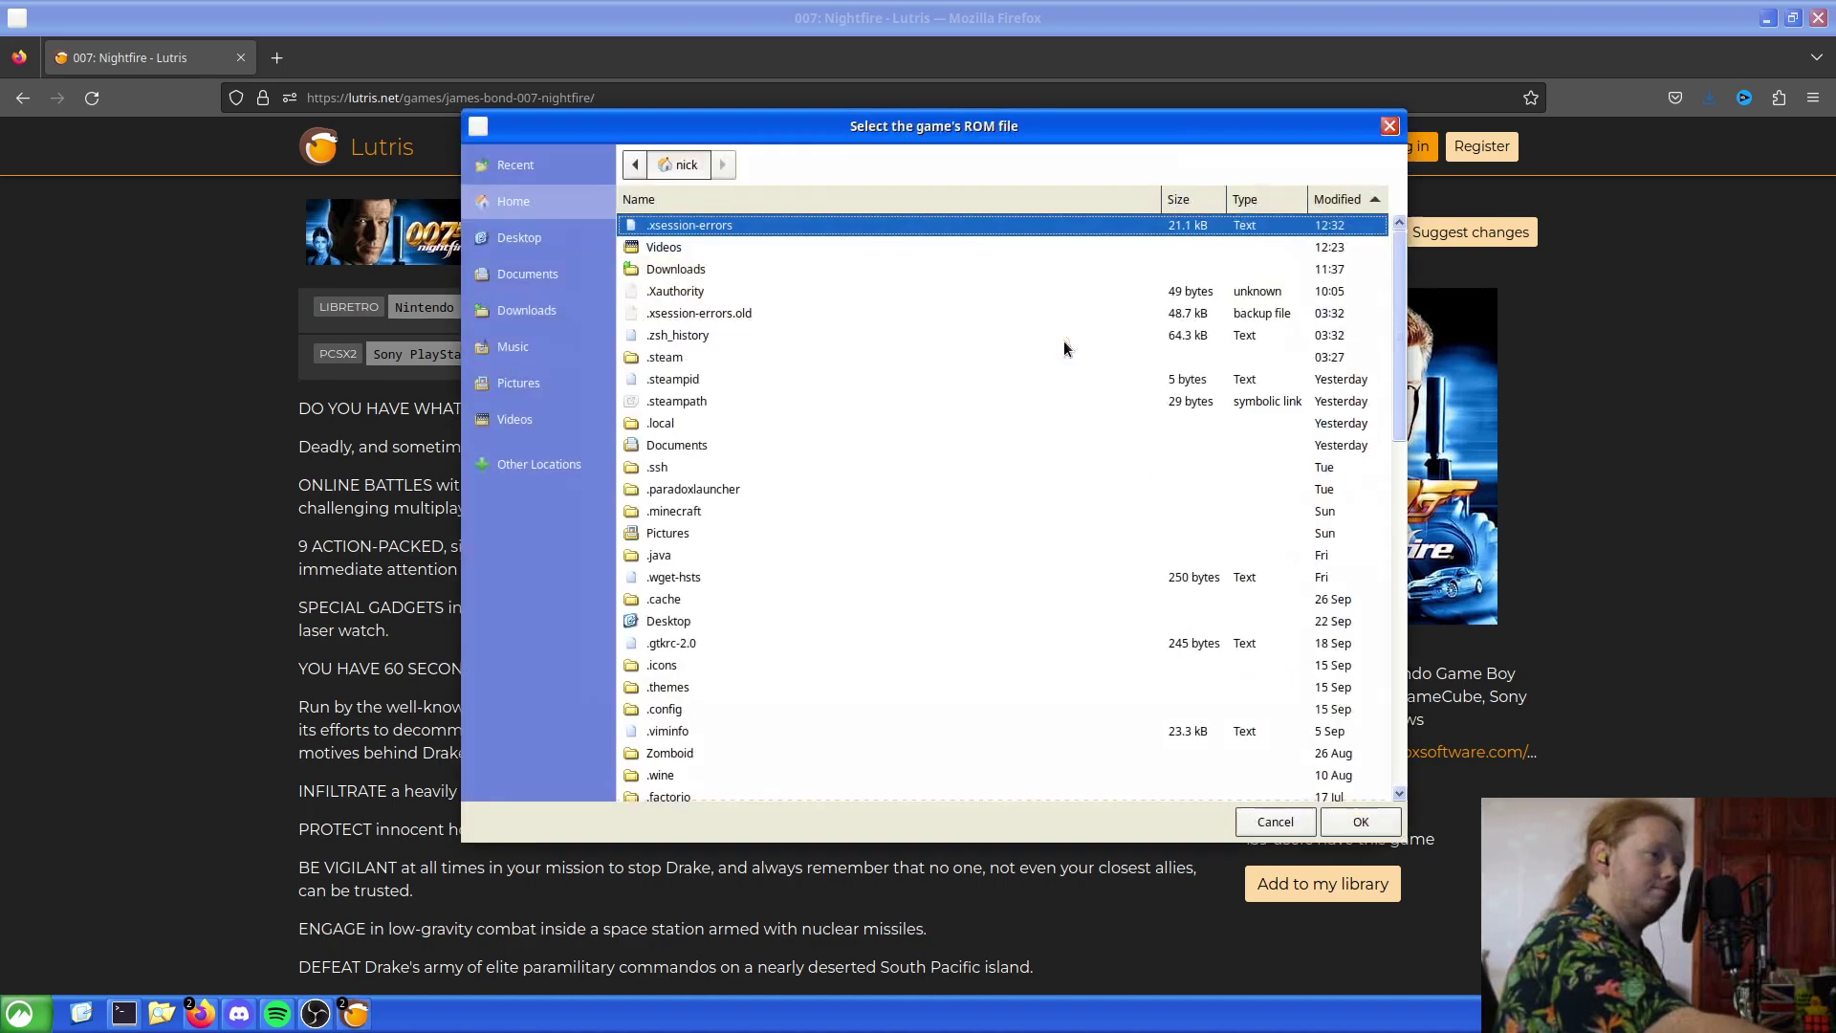
{"action": "left_click", "coordinate": [1389, 125]}
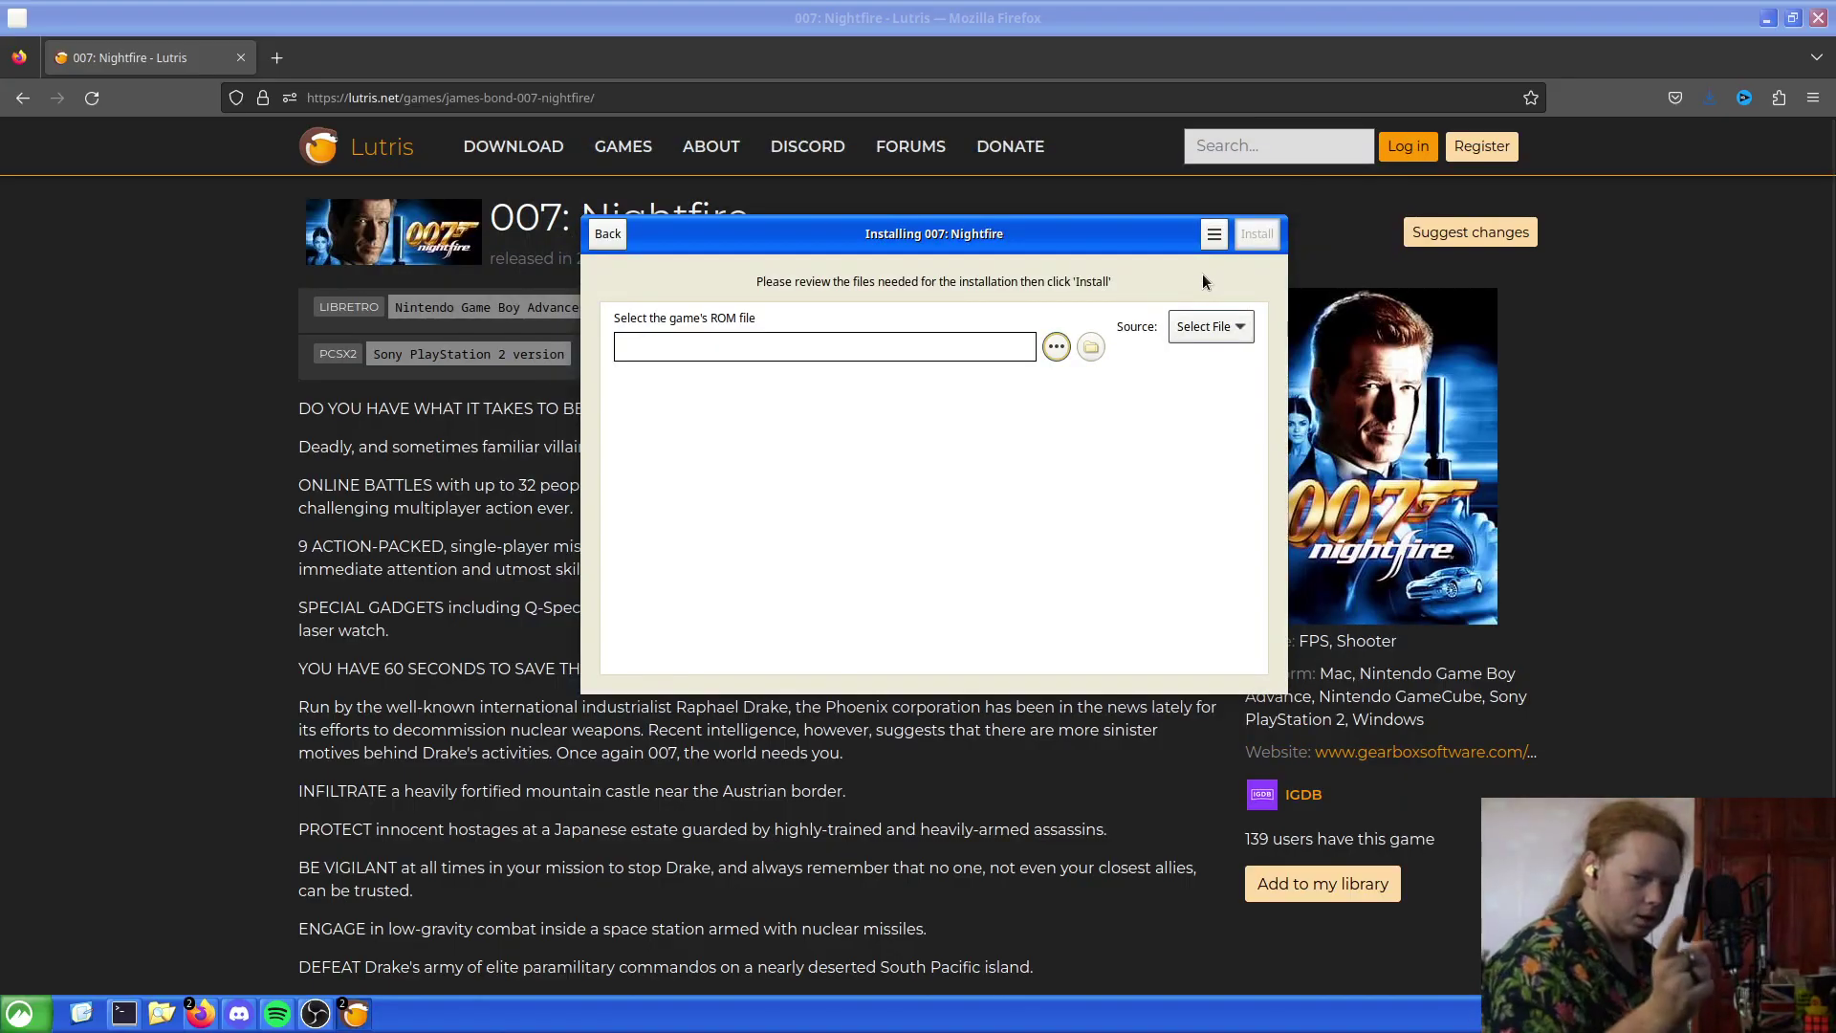
{"action": "left_click", "coordinate": [601, 244]}
{"action": "left_click", "coordinate": [601, 245]}
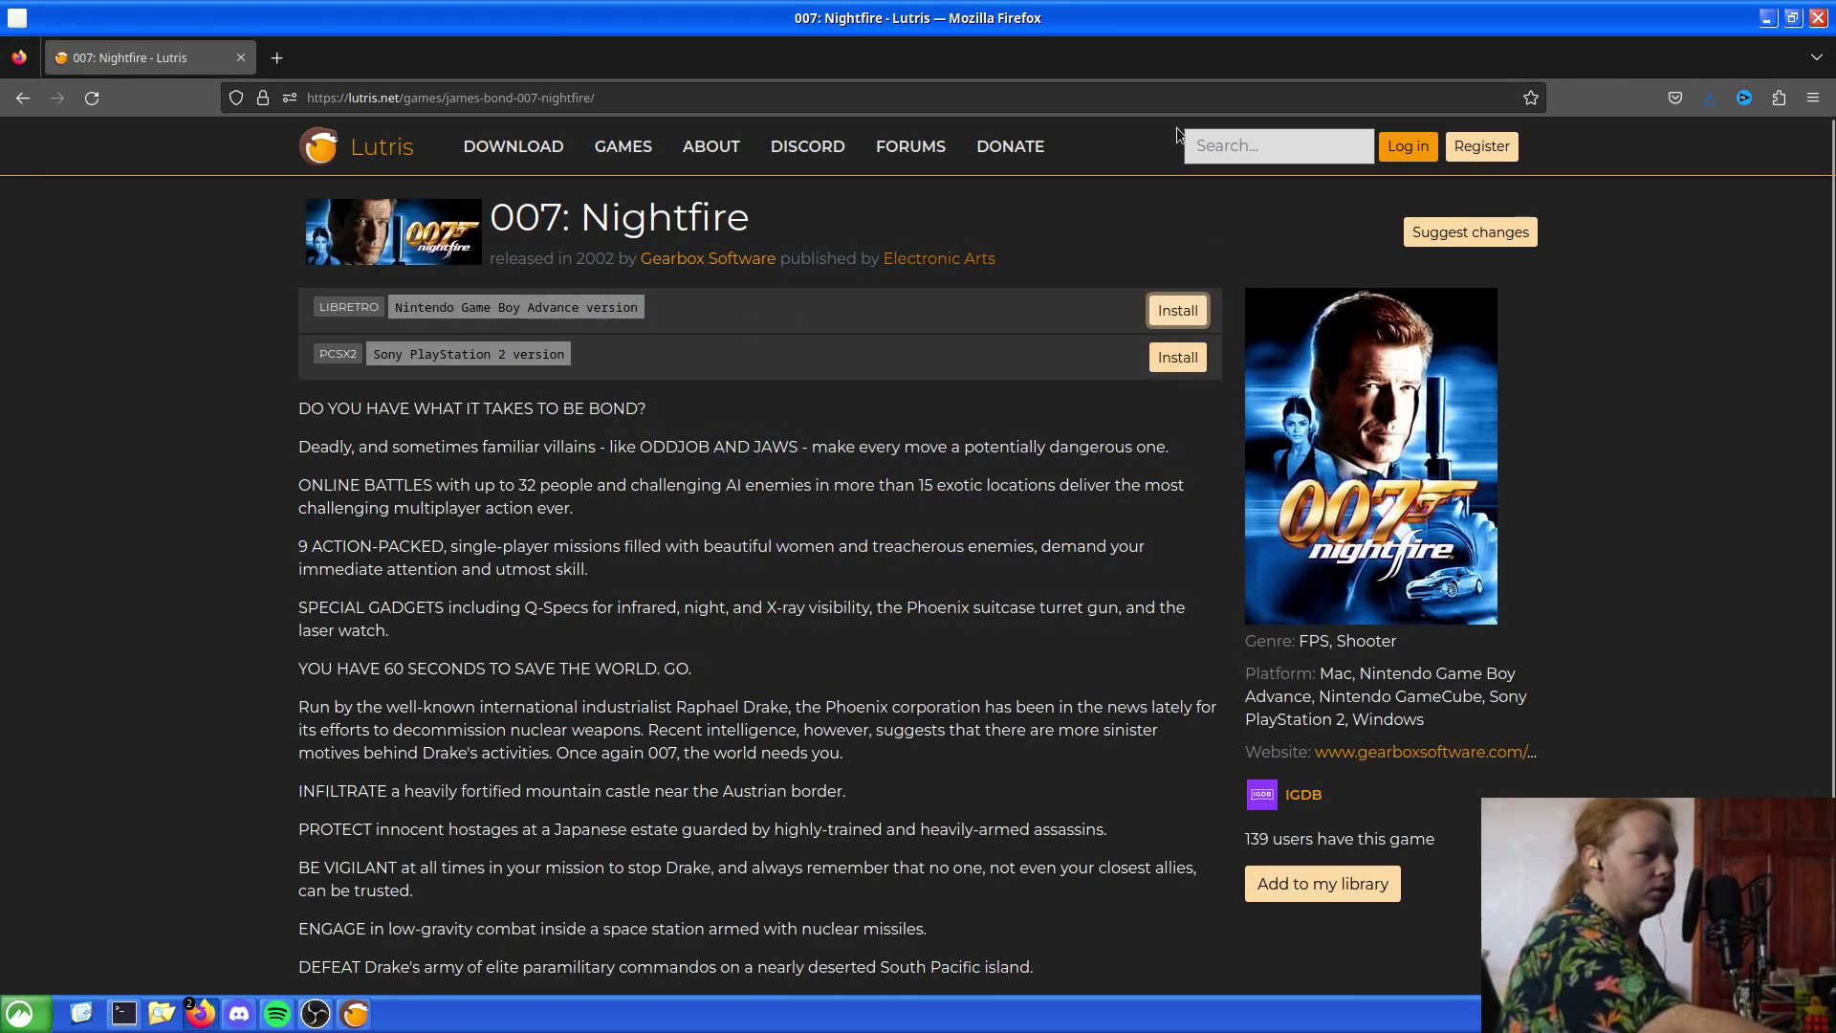
Return to Lutris and examine the Libretro entry among the runners
{"action": "left_click", "coordinate": [1767, 17]}
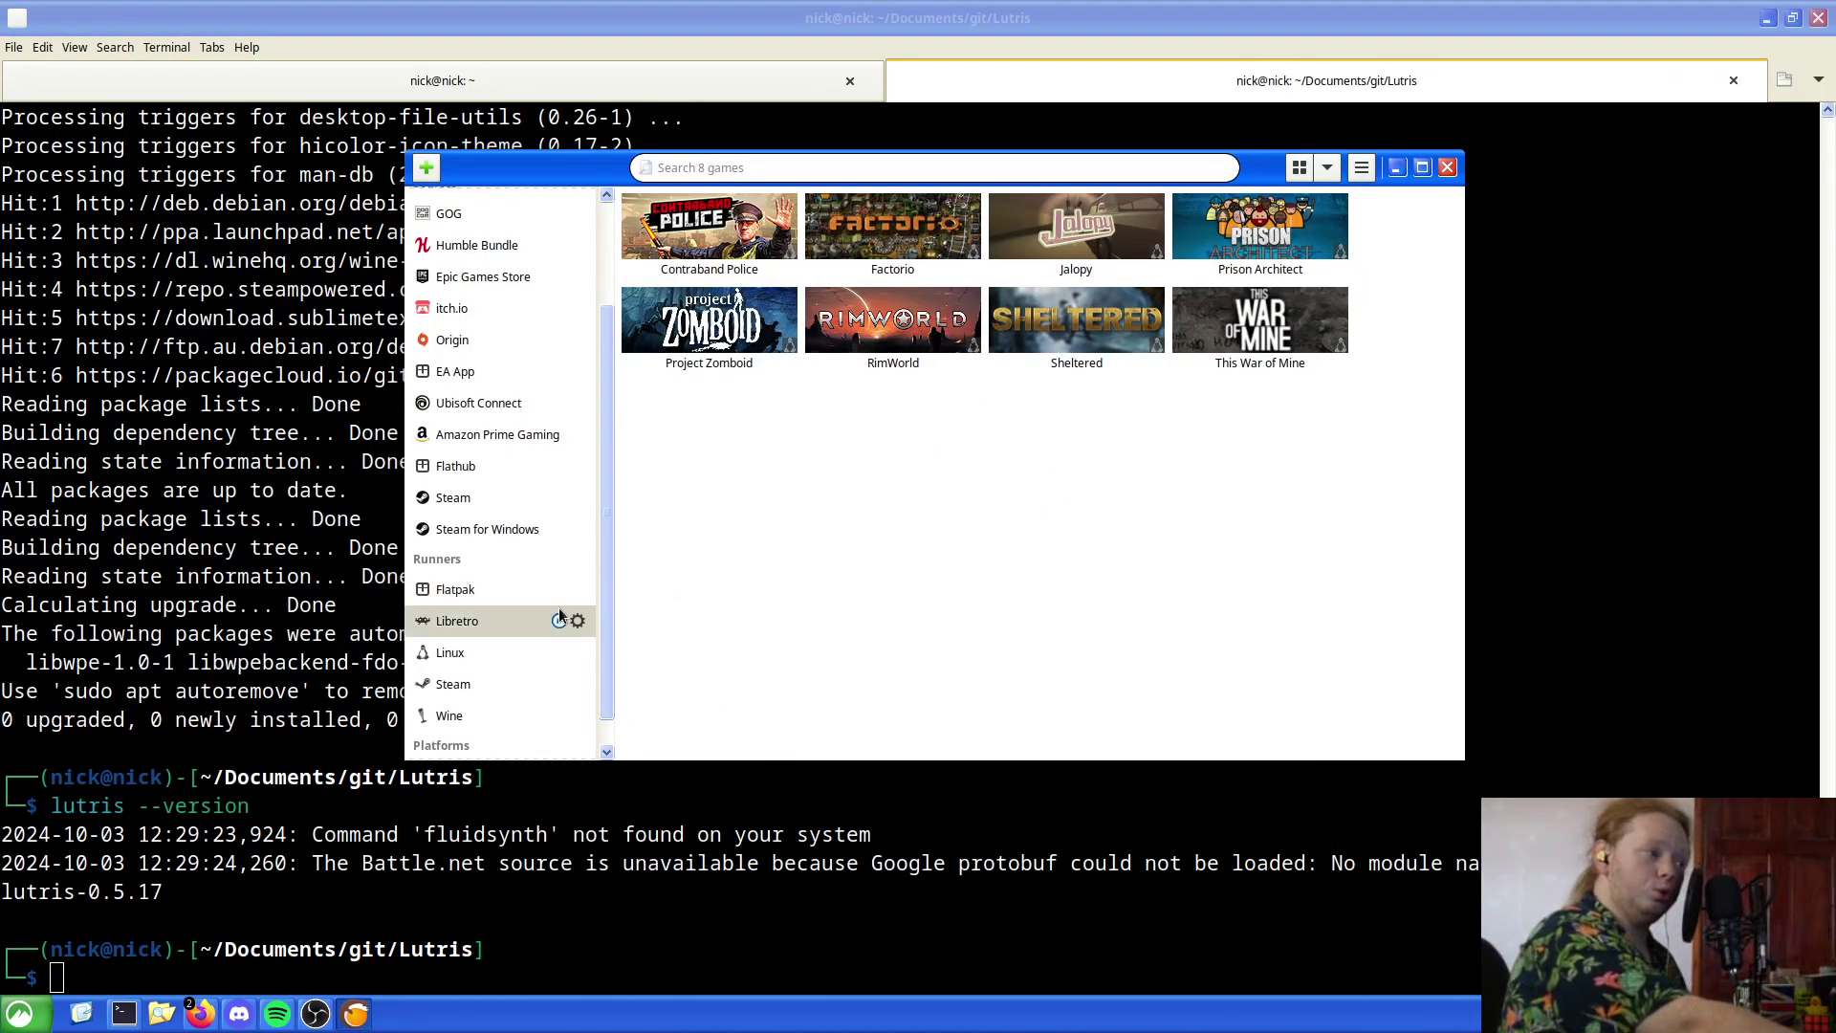
{"action": "scroll", "coordinate": [557, 609], "scroll_direction": "down", "scroll_amount": 1}
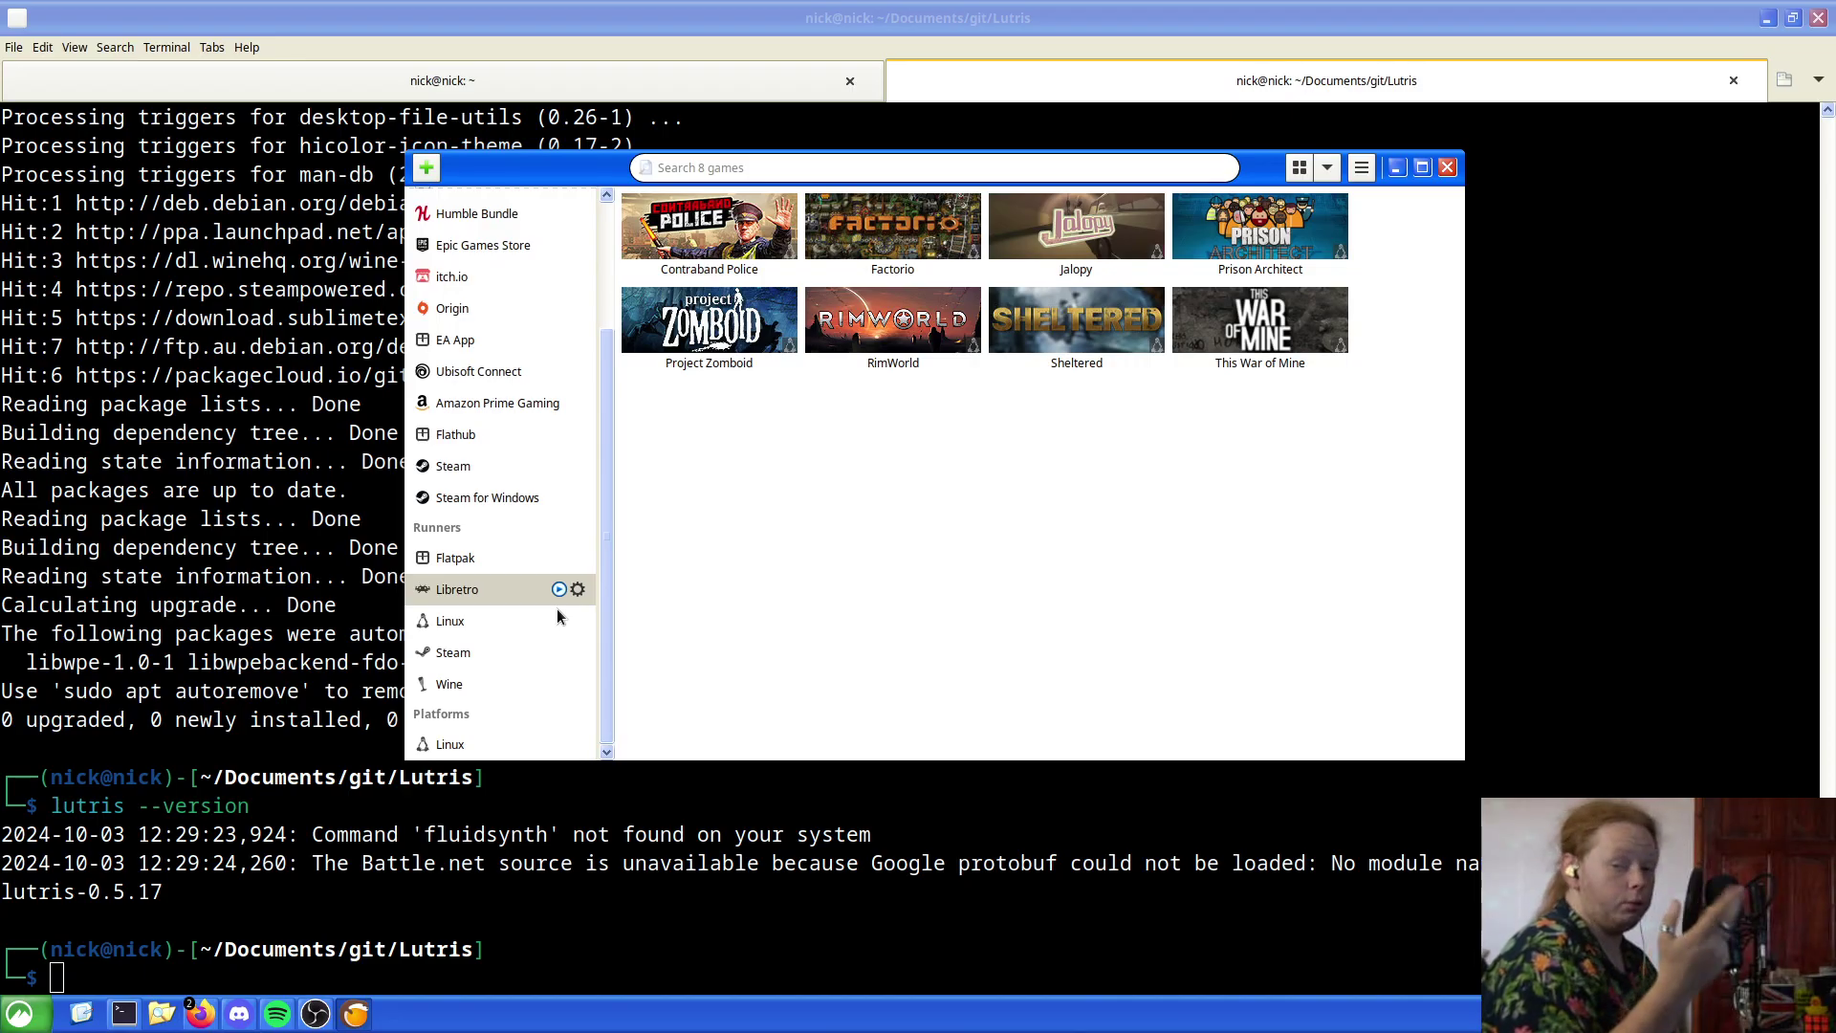